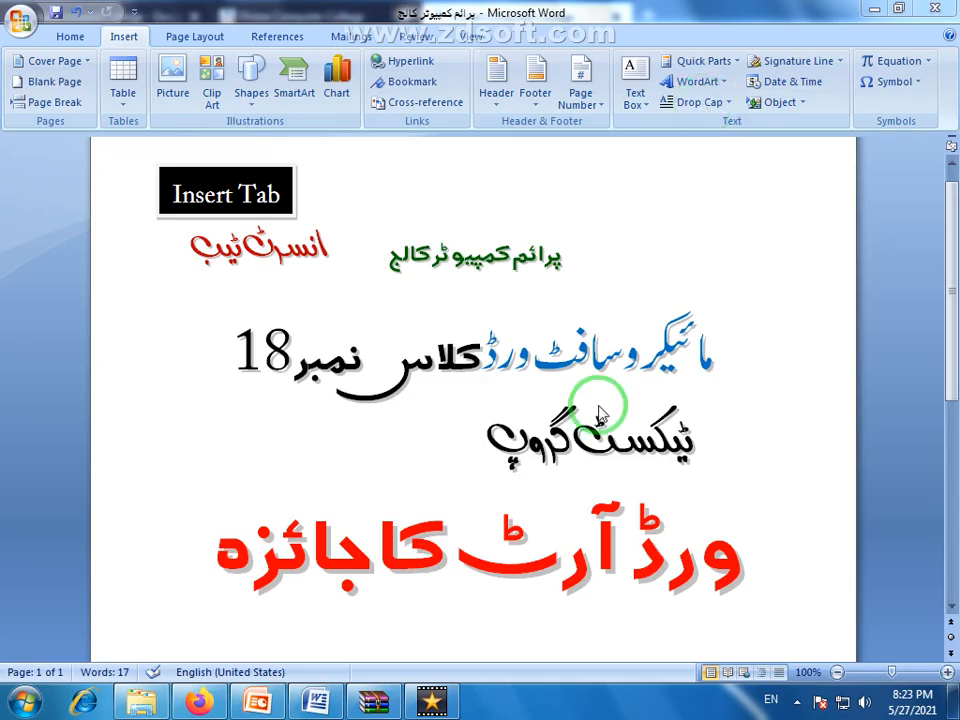
Open a new blank Microsoft Word 2007 document from the desktop and maximize its window
left_click(956, 714)
left_click(403, 344)
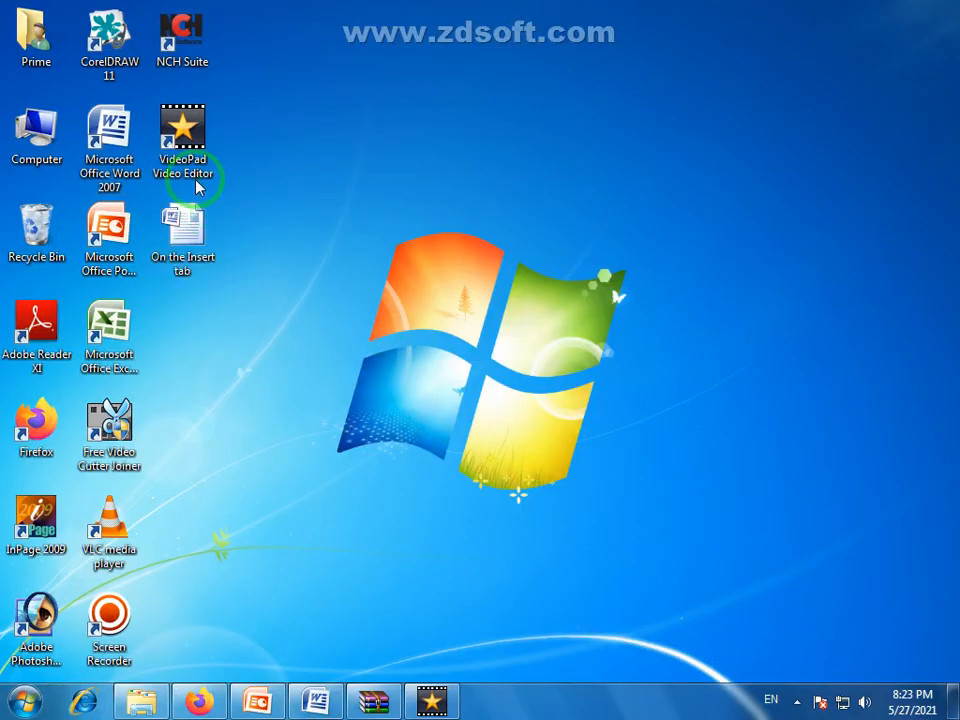
double_click(122, 143)
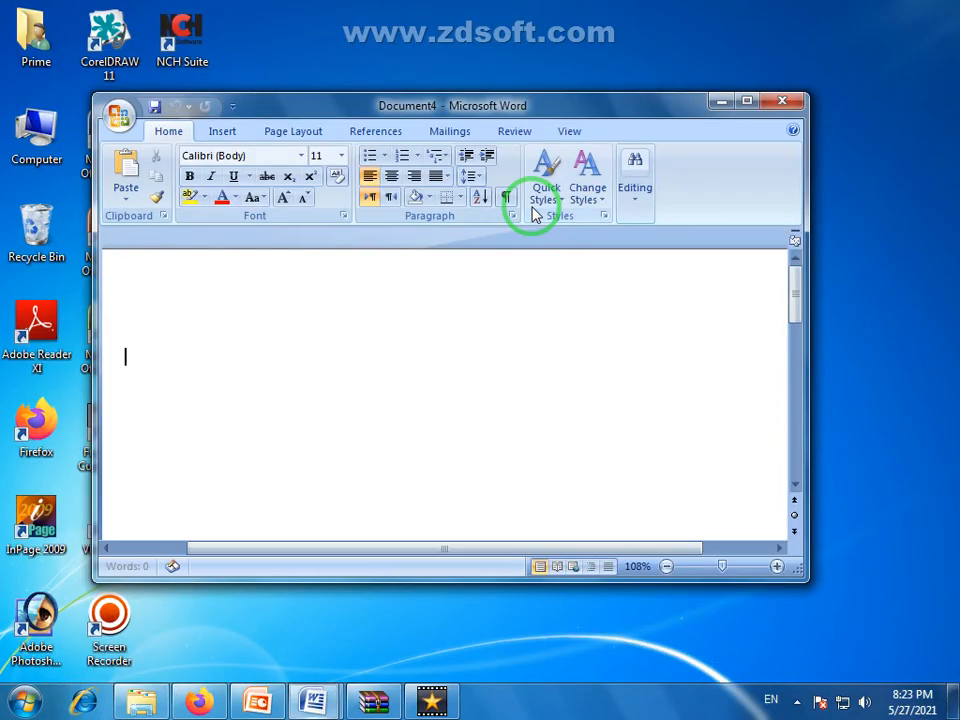
double_click(616, 111)
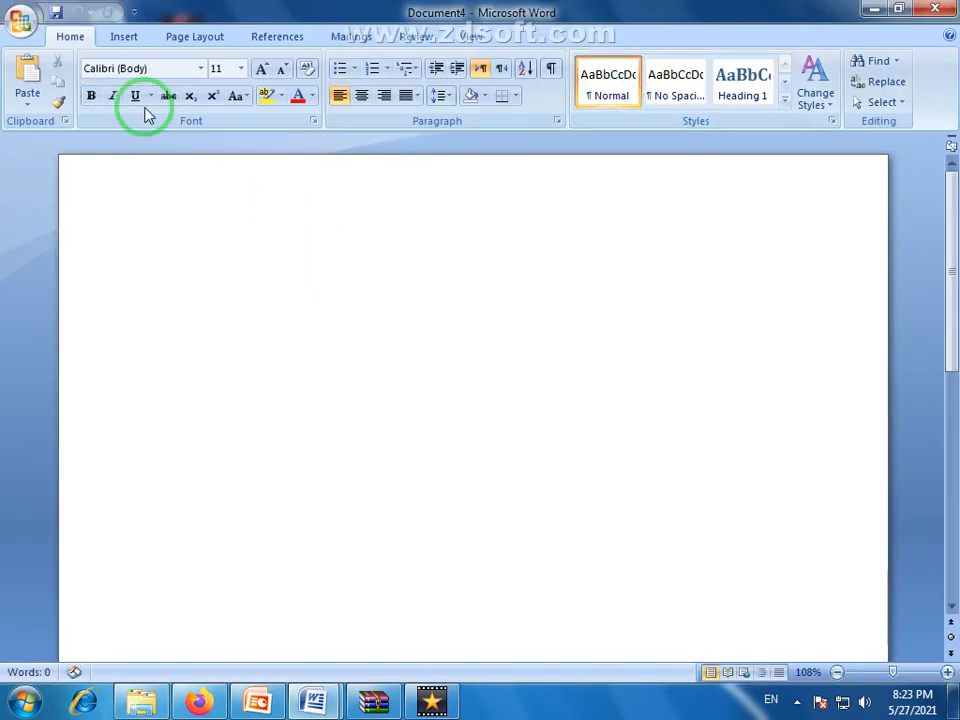
left_click(124, 44)
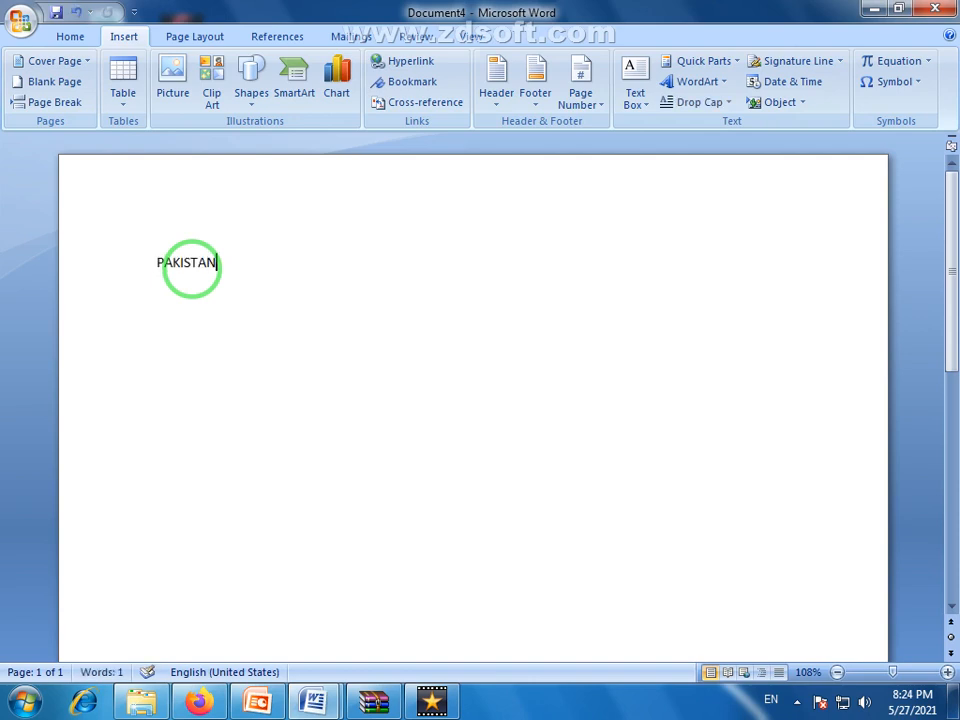
Enlarge the word PAKISTAN to font size 100
left_click_drag(225, 262, 154, 262)
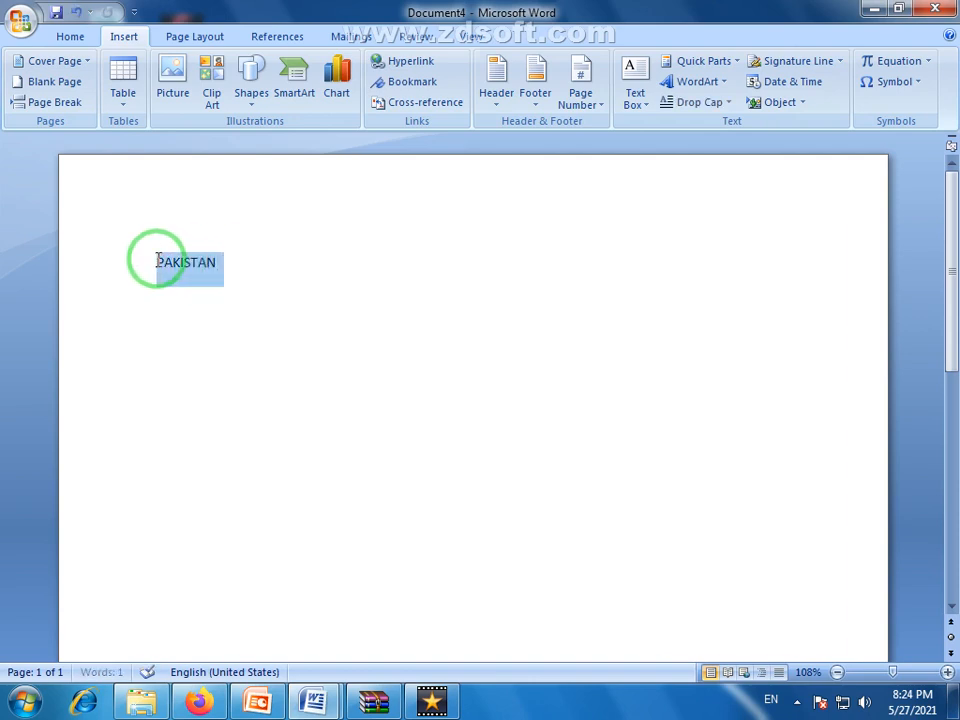
left_click(70, 36)
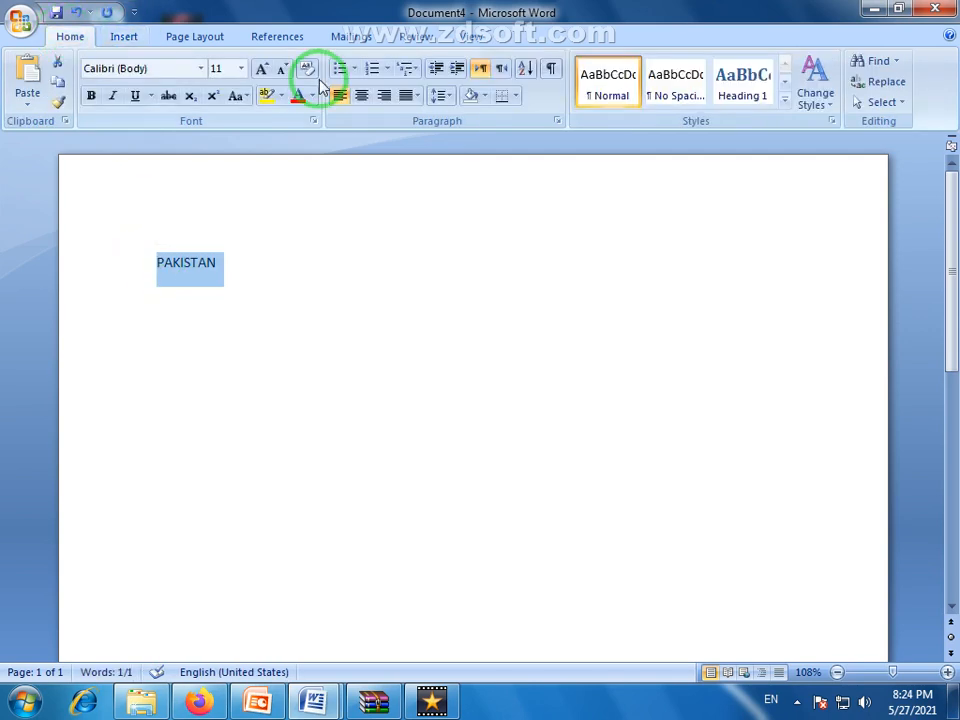
left_click(261, 70)
left_click(263, 71)
left_click(263, 71)
left_click(263, 71)
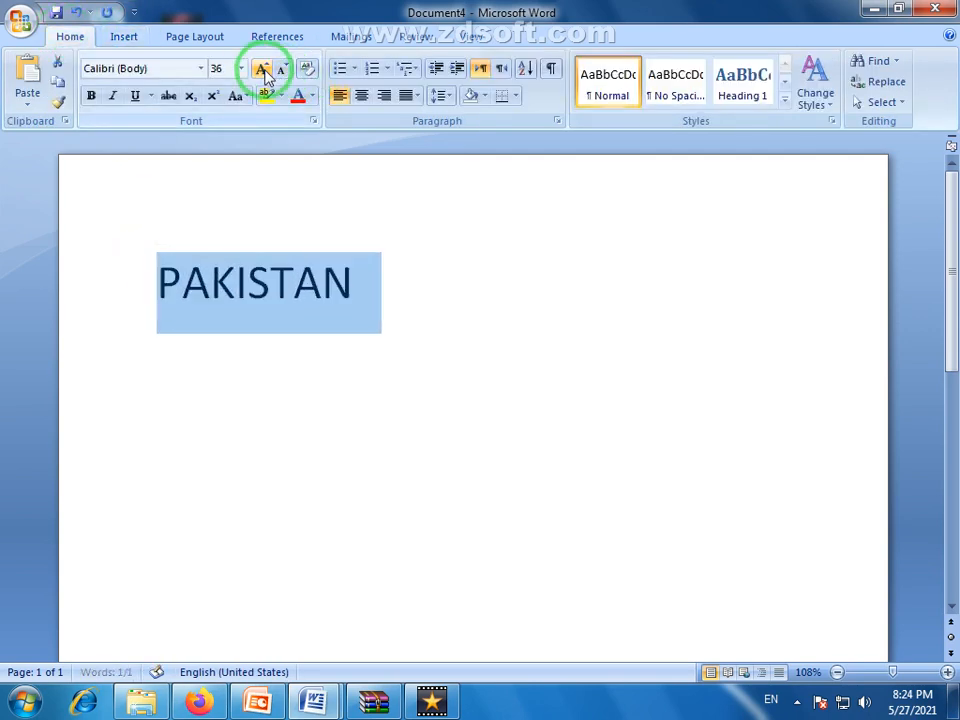
left_click(263, 71)
left_click(263, 71)
left_click(263, 71)
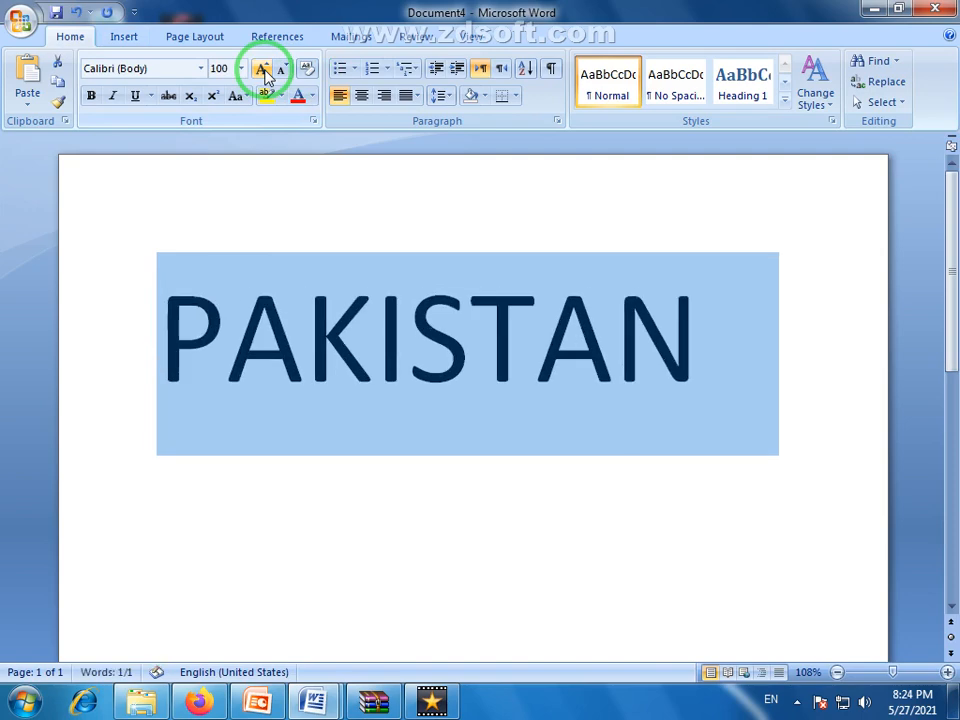
Make the word PAKISTAN bold and italic and set its font to AA Sameer Almas
left_click(90, 96)
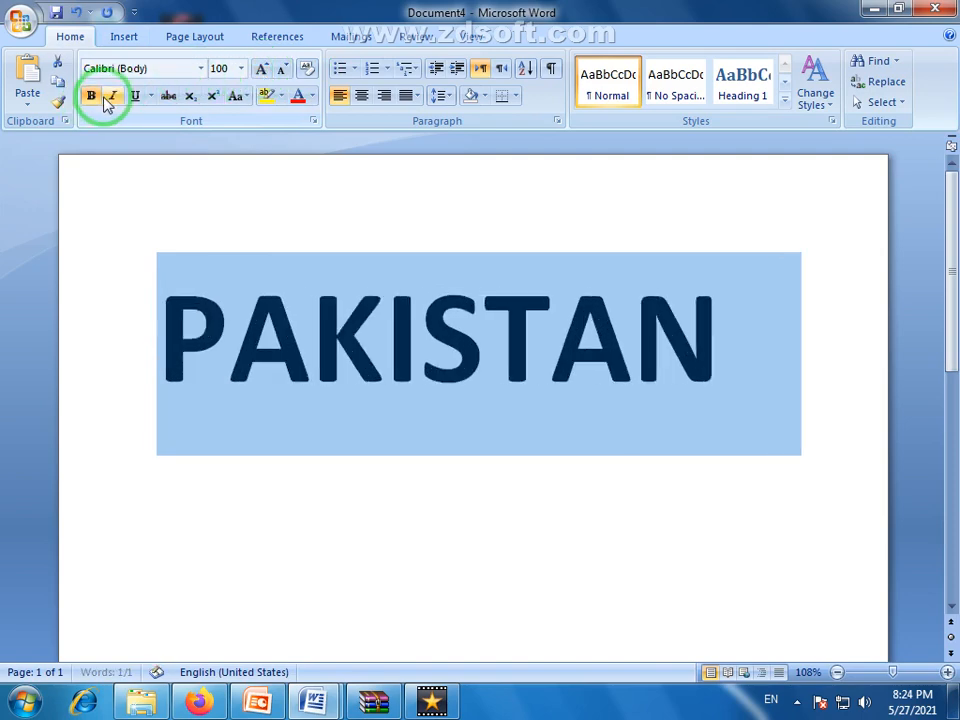
left_click(113, 97)
left_click(201, 68)
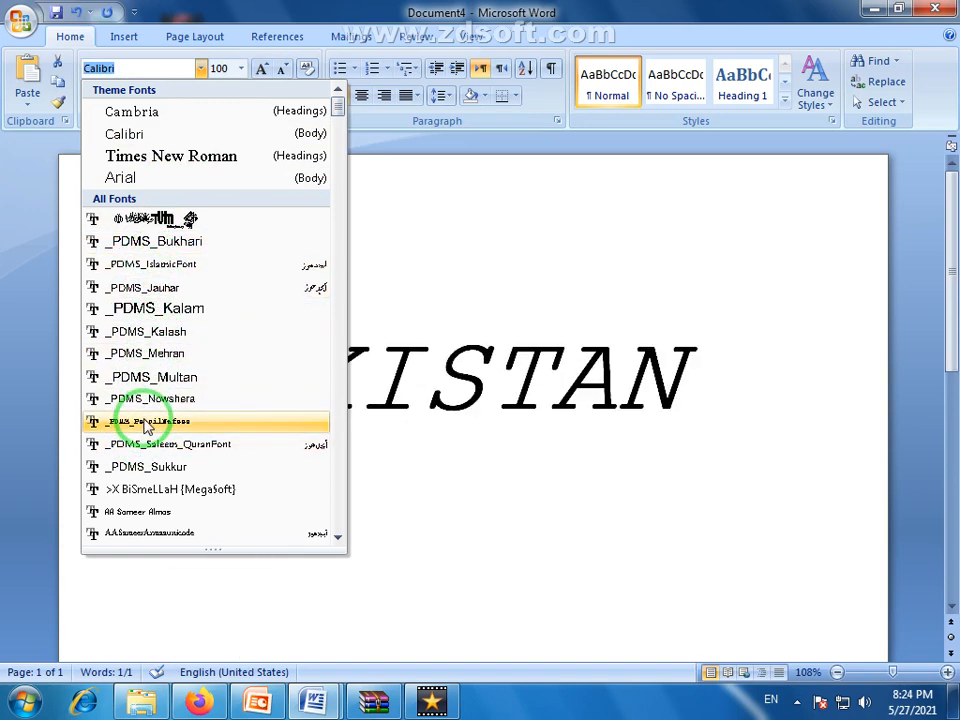
left_click(134, 513)
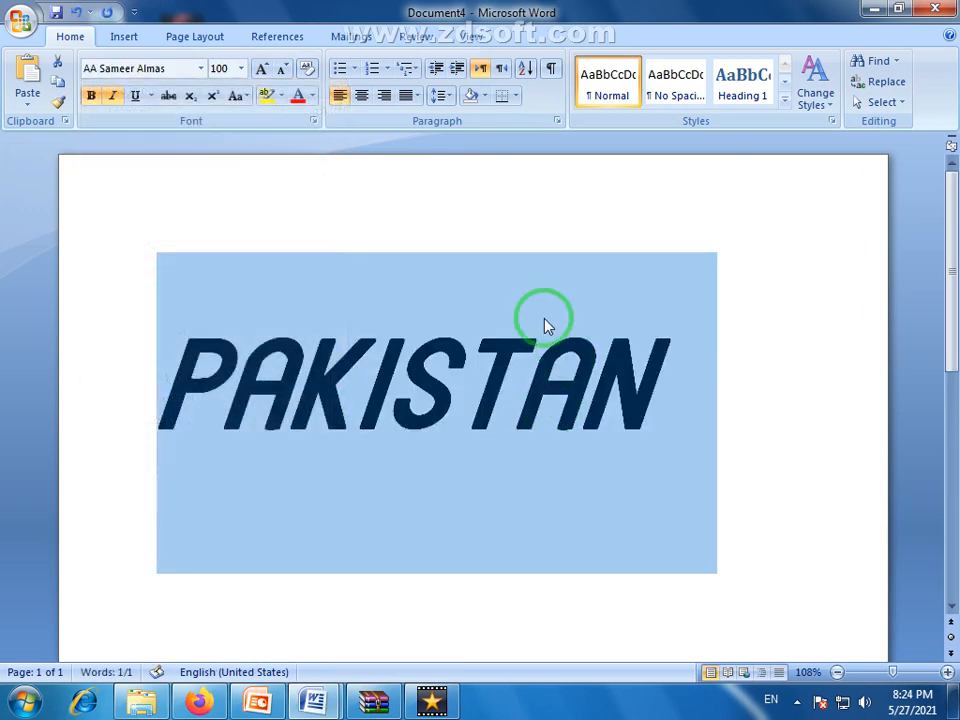
Center the word PAKISTAN on the page and color it standard dark blue
left_click(361, 97)
left_click(489, 482)
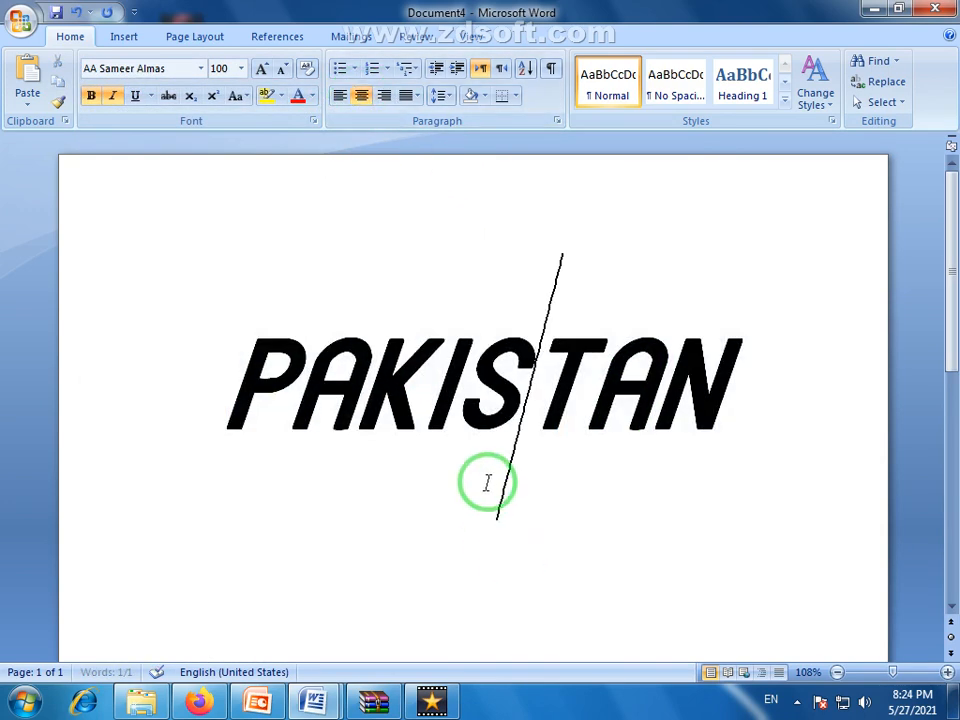
double_click(489, 392)
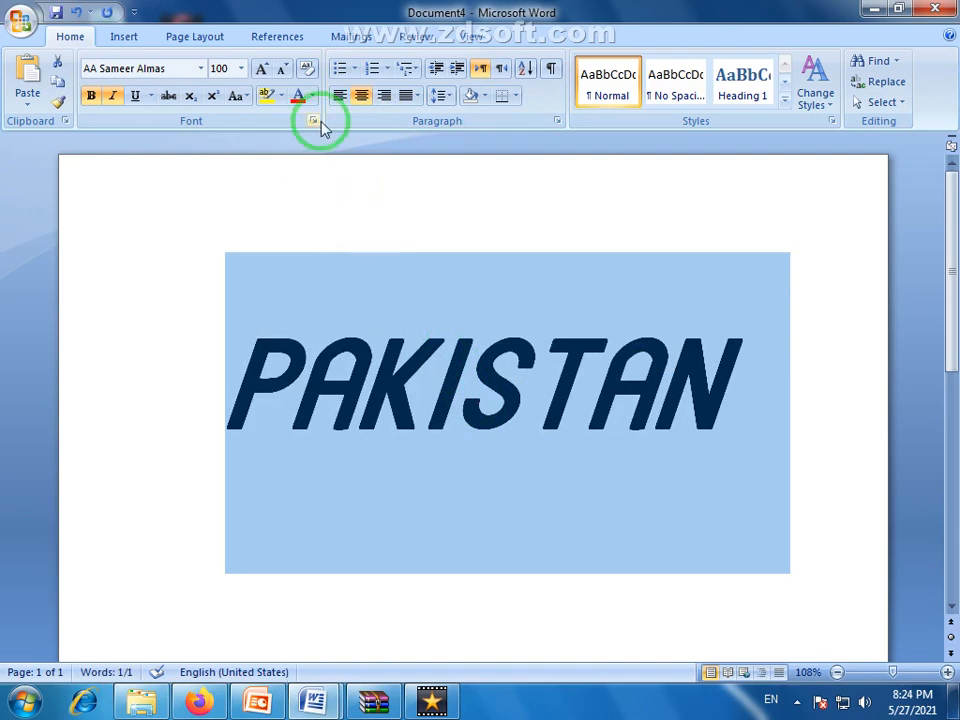
left_click(312, 96)
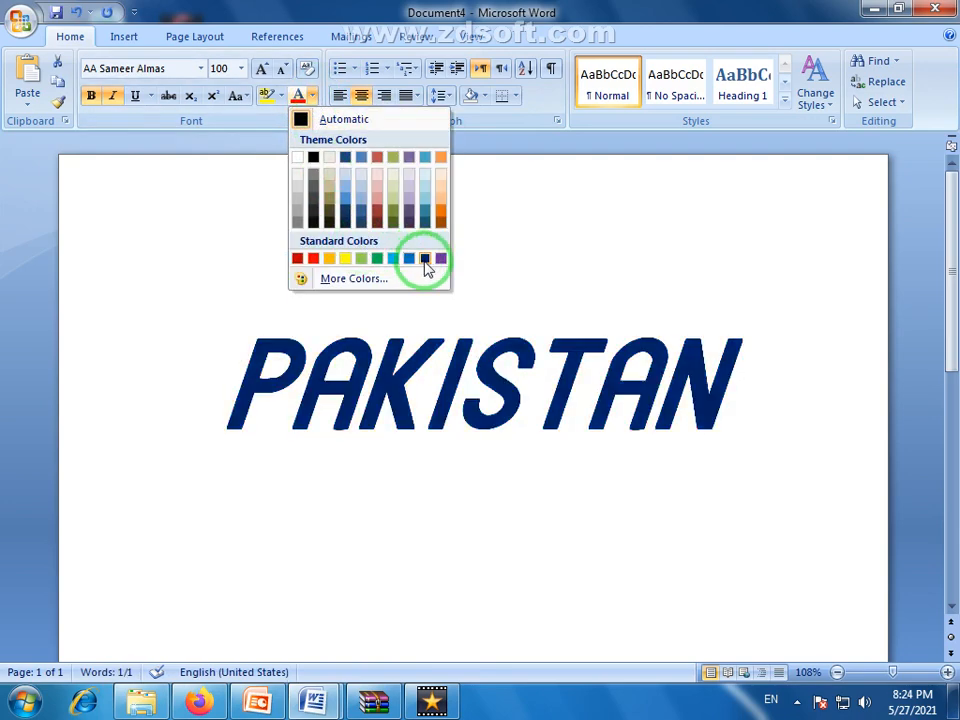
left_click(425, 260)
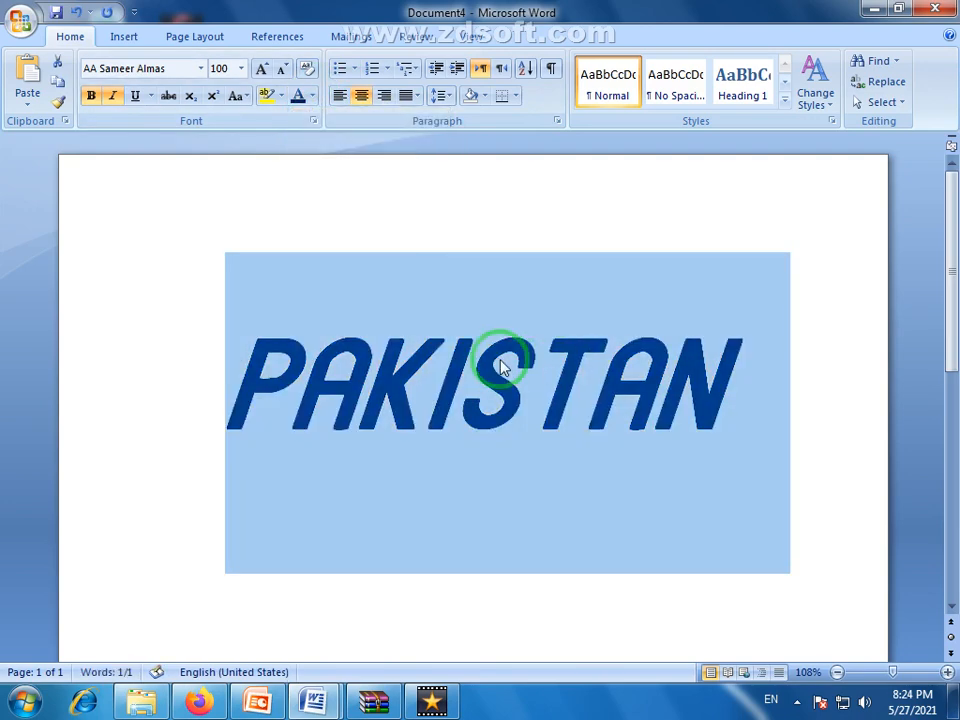
left_click(456, 412)
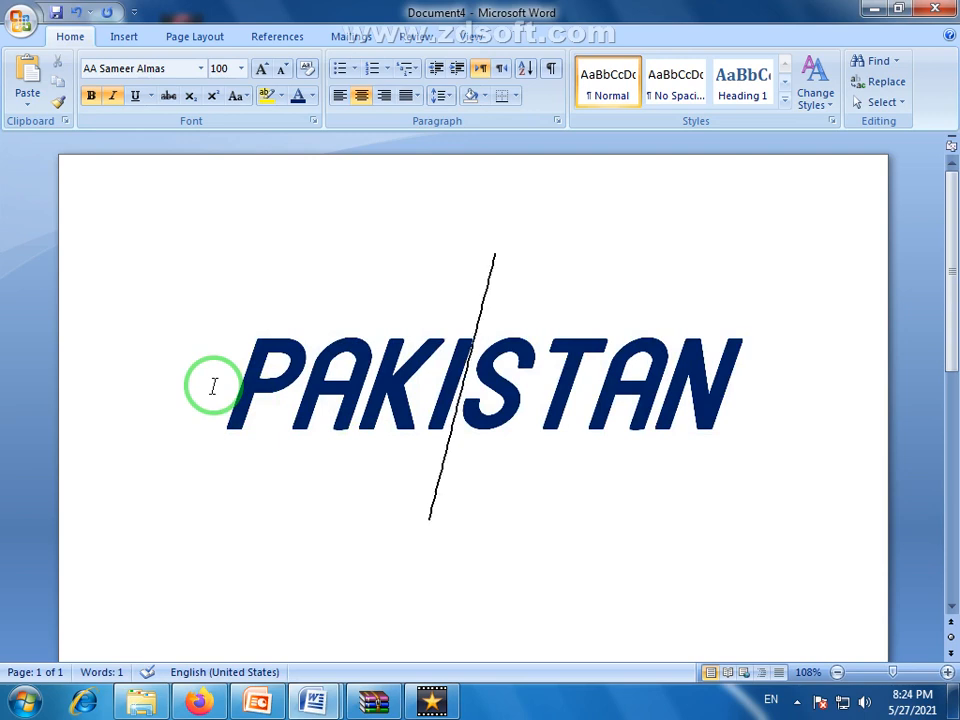
left_click_drag(752, 386, 240, 383)
left_click(200, 68)
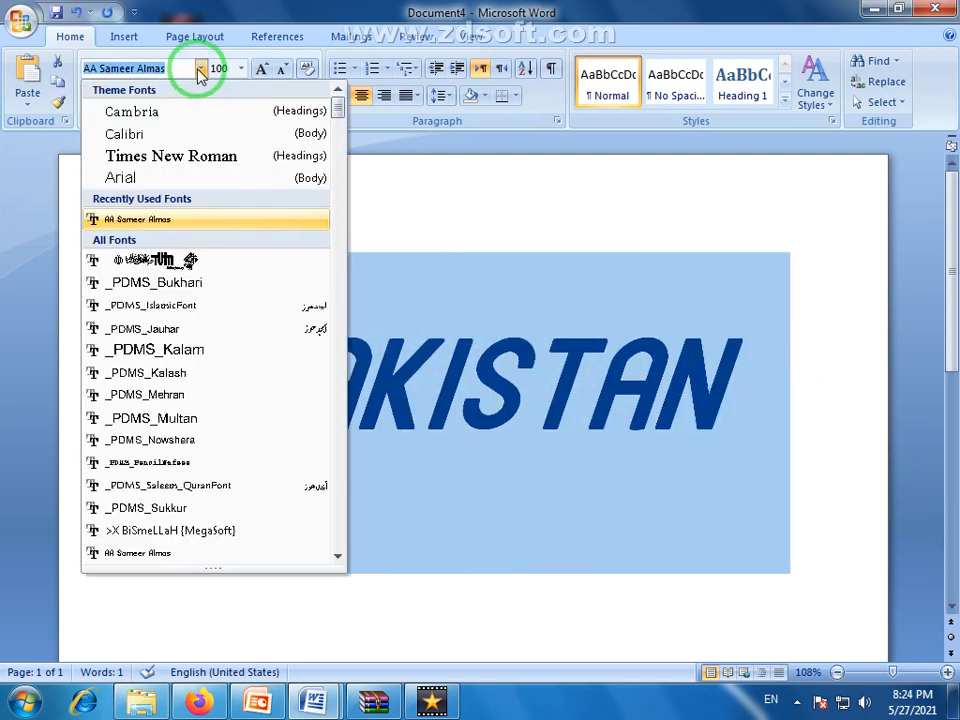
left_click(575, 315)
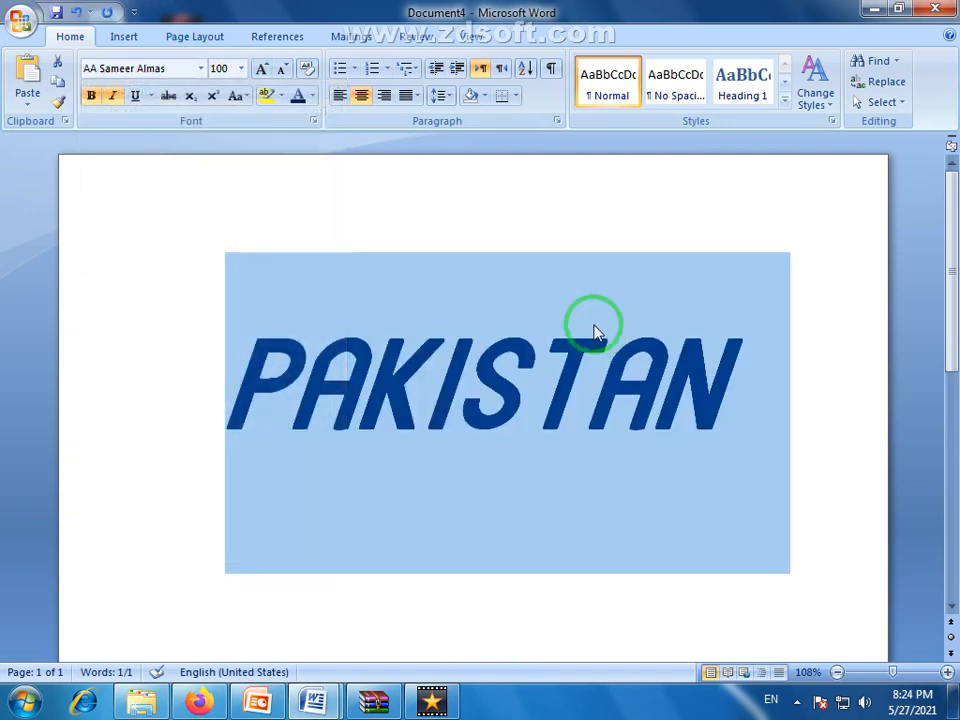
left_click(603, 352)
Delete the word PAKISTAN and reset the empty line to size 20, left-aligned, without bold or italic
left_click_drag(851, 407, 210, 422)
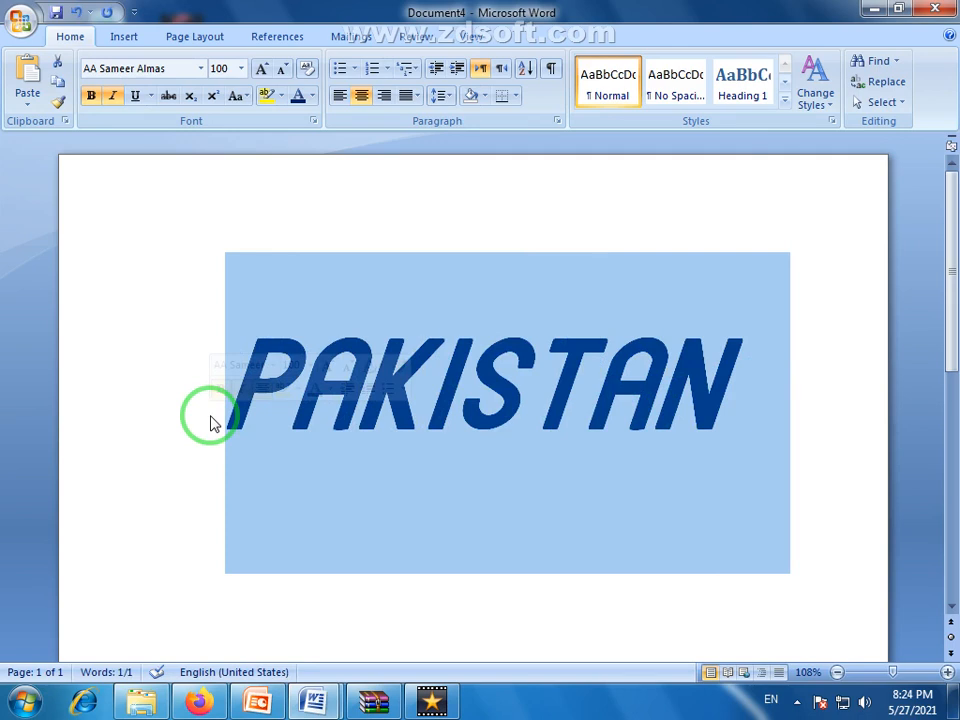
key("Delete")
left_click(284, 70)
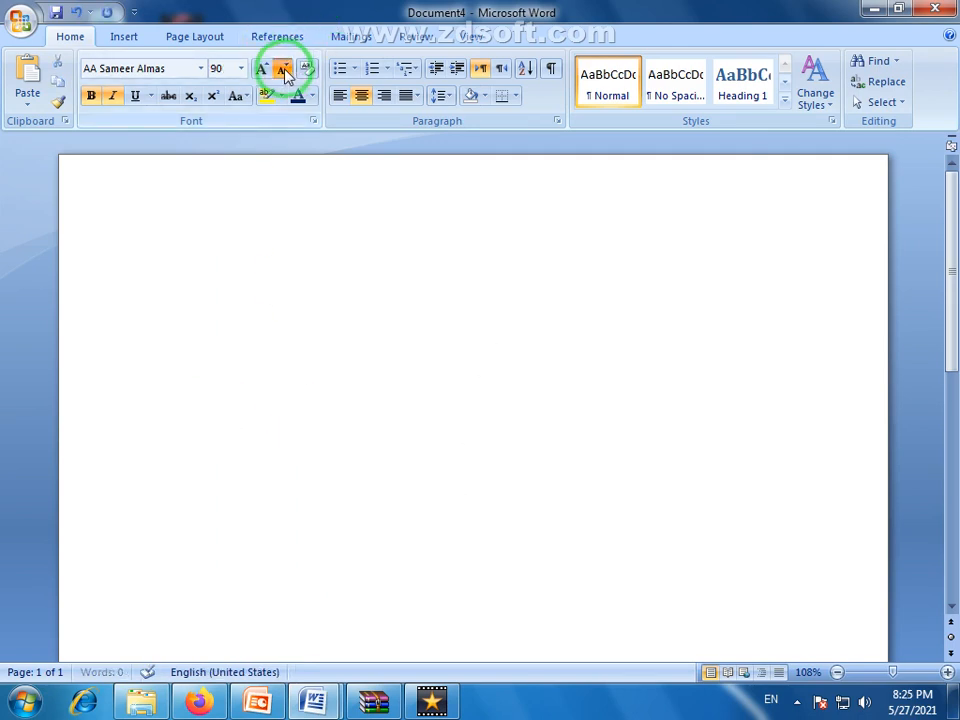
left_click(285, 70)
left_click(285, 70)
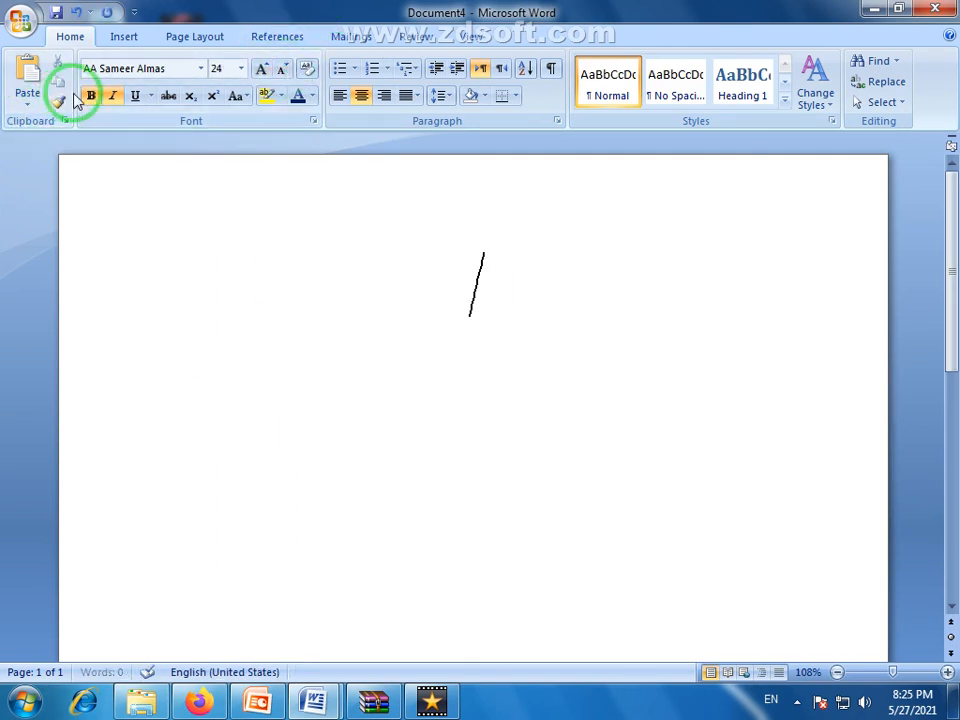
left_click(93, 94)
left_click(113, 94)
left_click(129, 93)
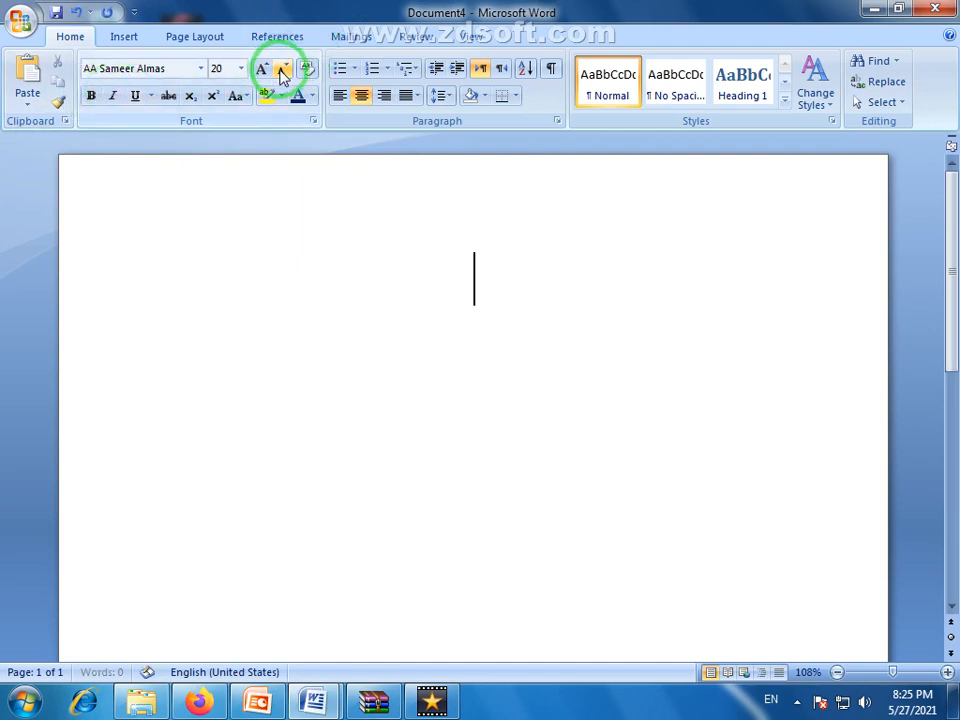
left_click(339, 95)
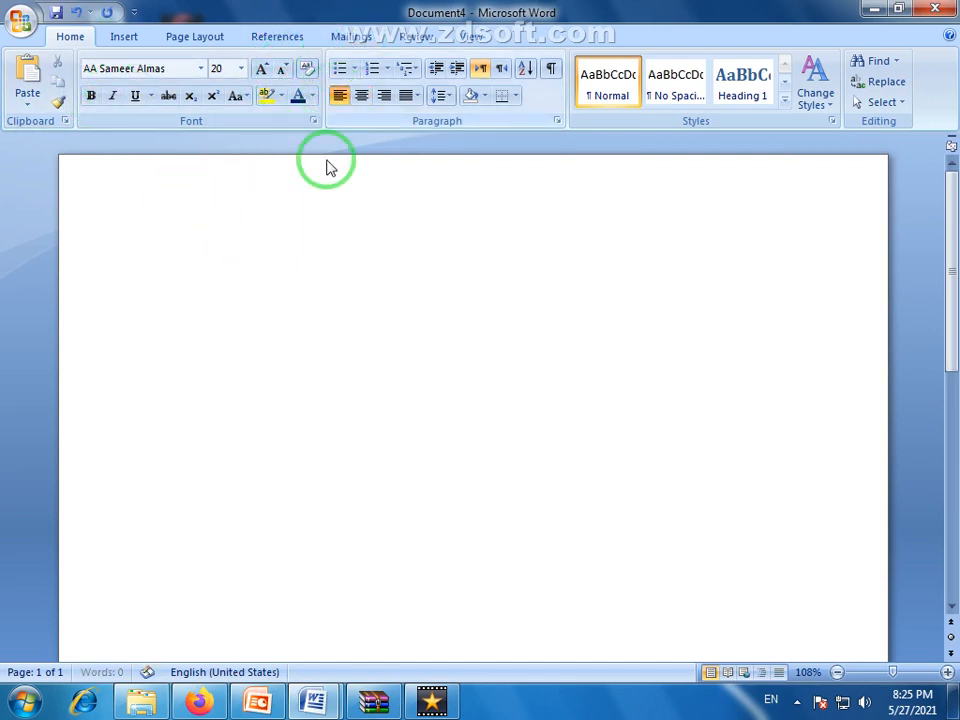
Start a new WordArt using the slanted white outlined style with a grey shadow
left_click(133, 36)
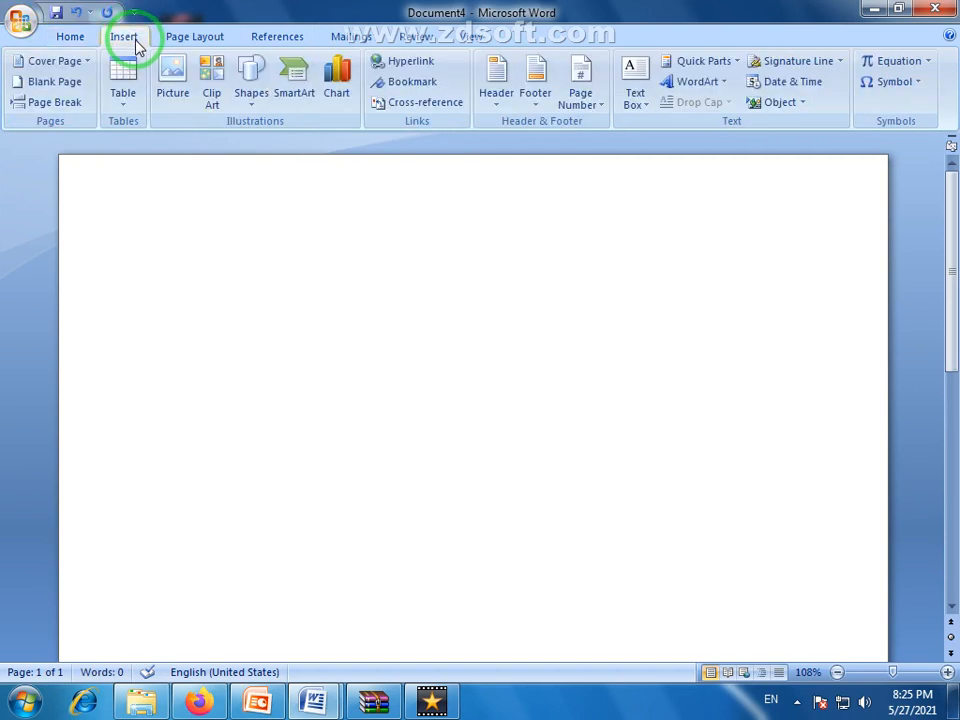
left_click(726, 88)
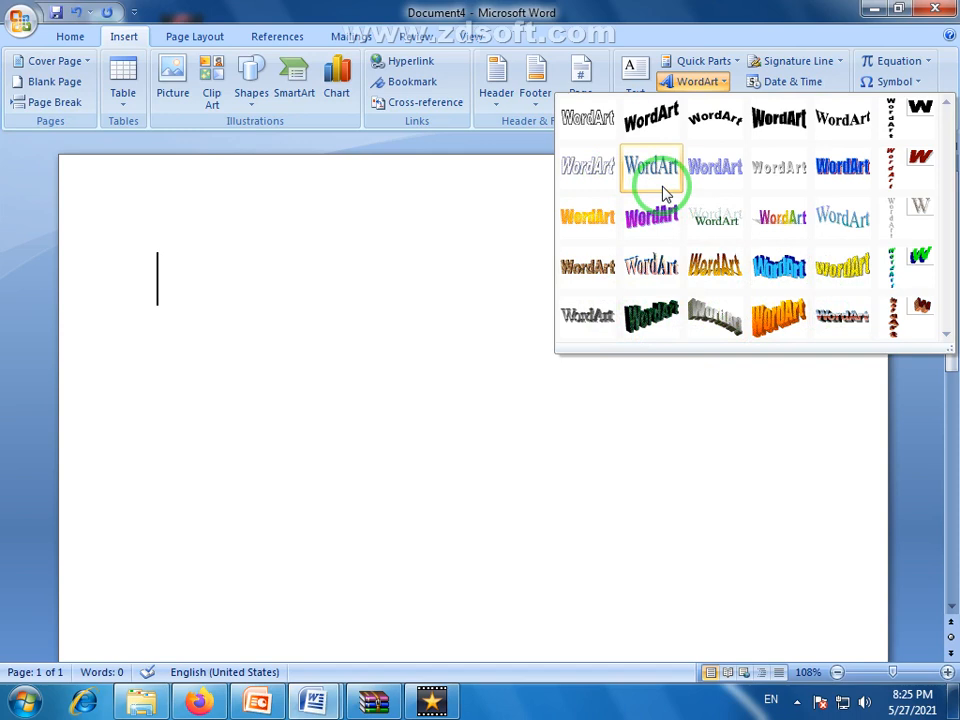
left_click(590, 178)
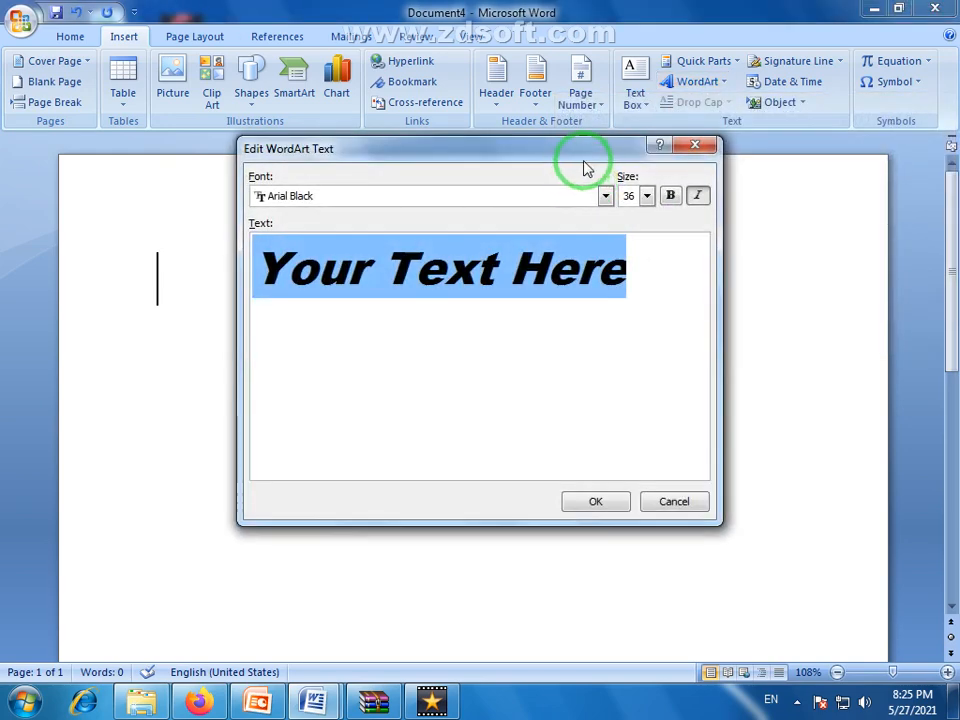
left_click_drag(525, 146, 554, 185)
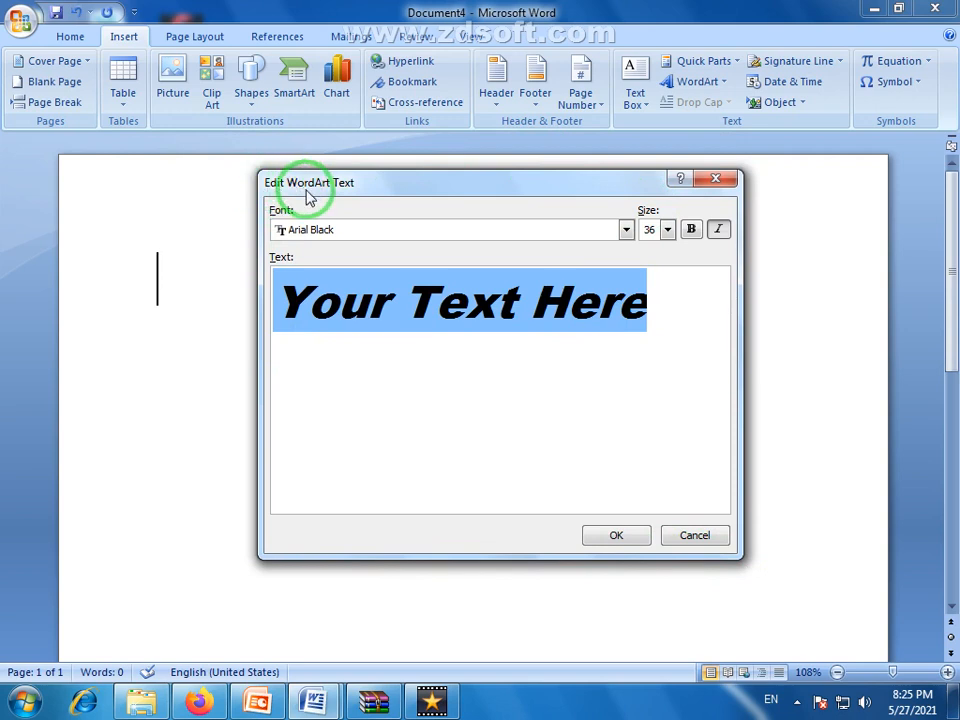
left_click_drag(433, 189, 444, 180)
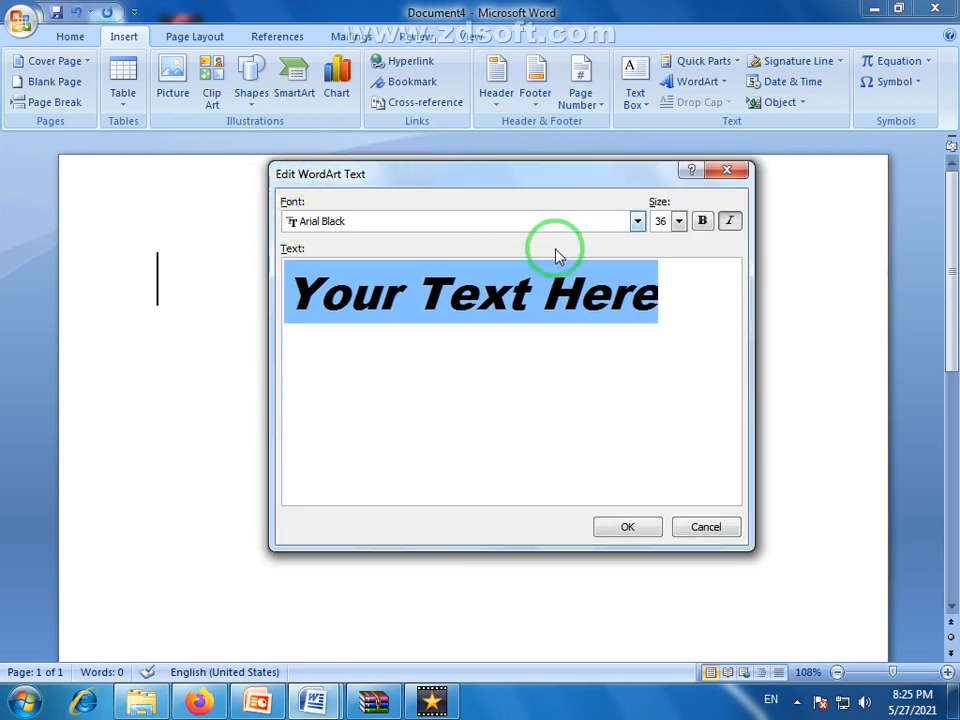
Replace the placeholder WordArt text with PAKISTAN in Arial Black, size 36, and insert it into the document
left_click(637, 222)
left_click(637, 222)
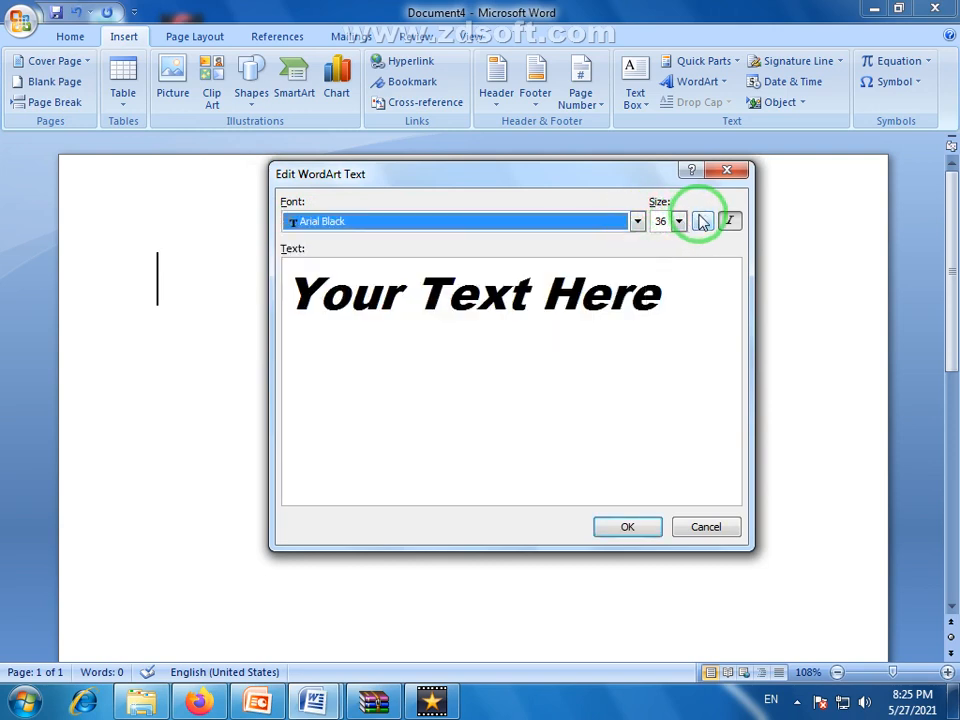
left_click(455, 282)
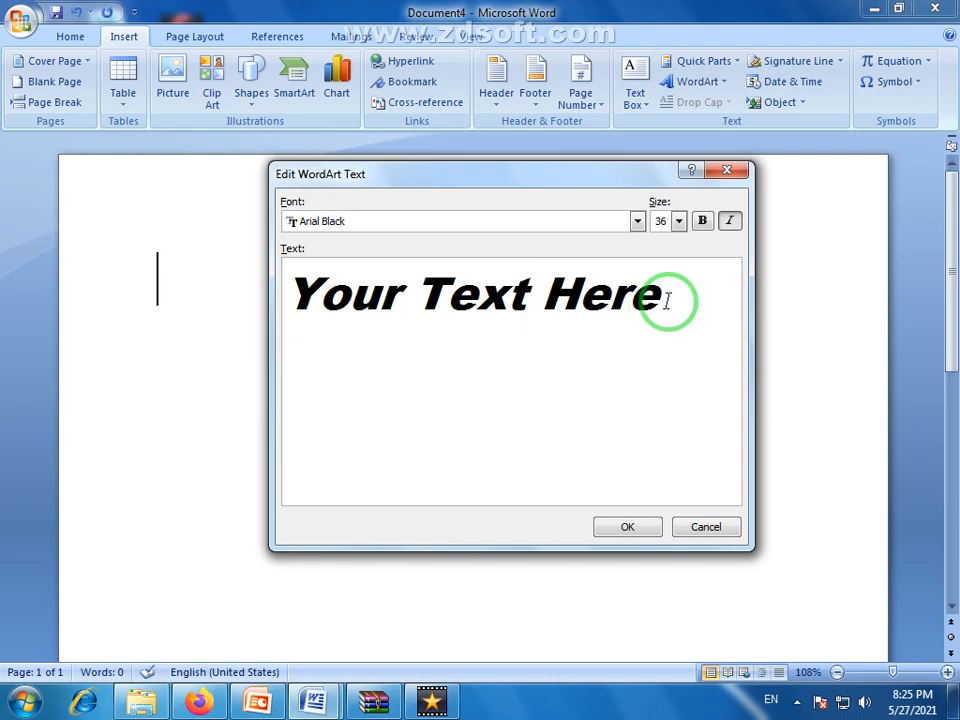
left_click_drag(666, 300, 308, 300)
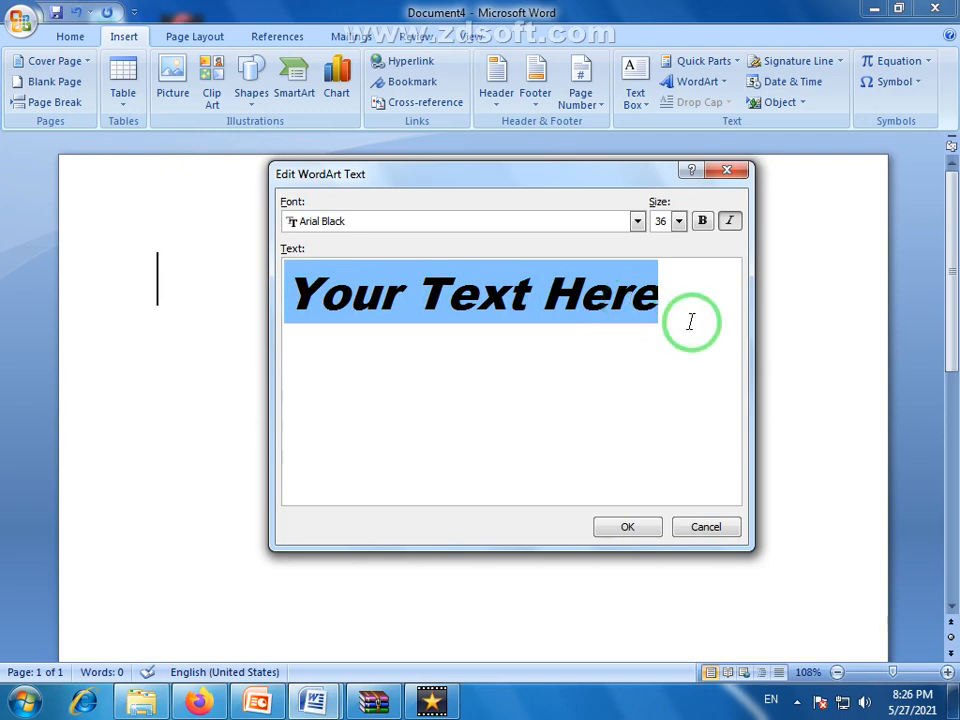
type("PAKISTAN")
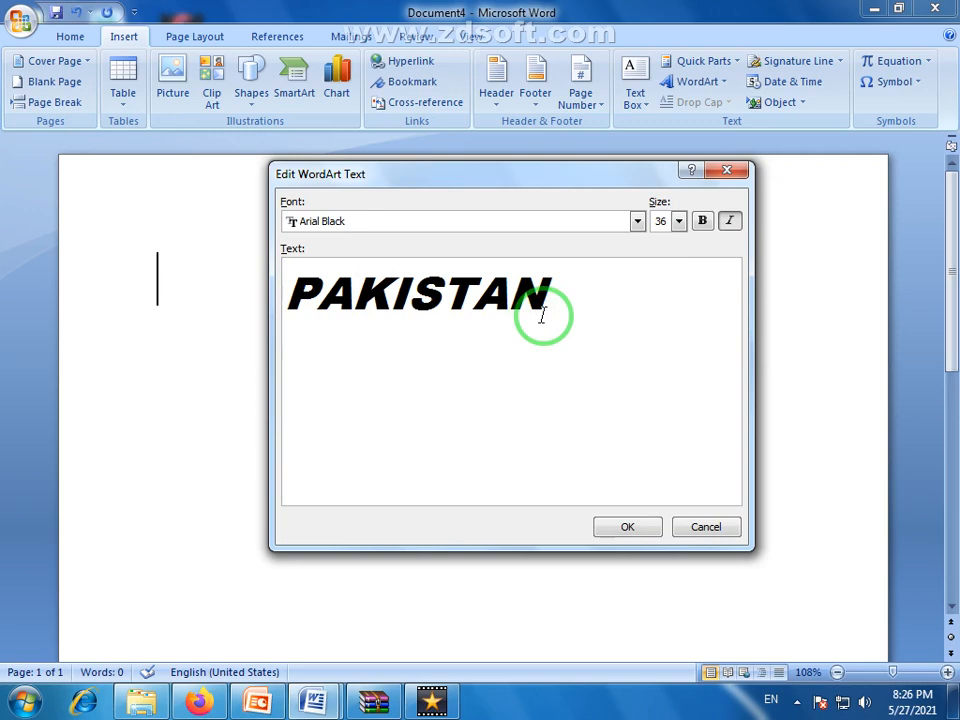
left_click(629, 537)
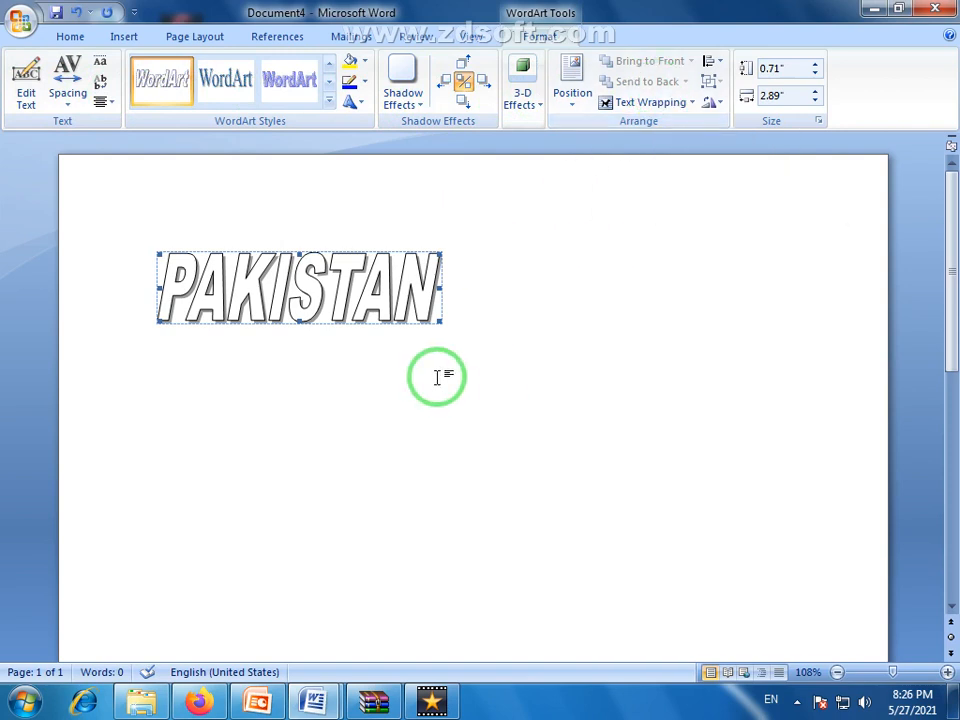
Enlarge the PAKISTAN WordArt to about 1.78" high and 6.63" wide
left_click_drag(440, 320, 805, 445)
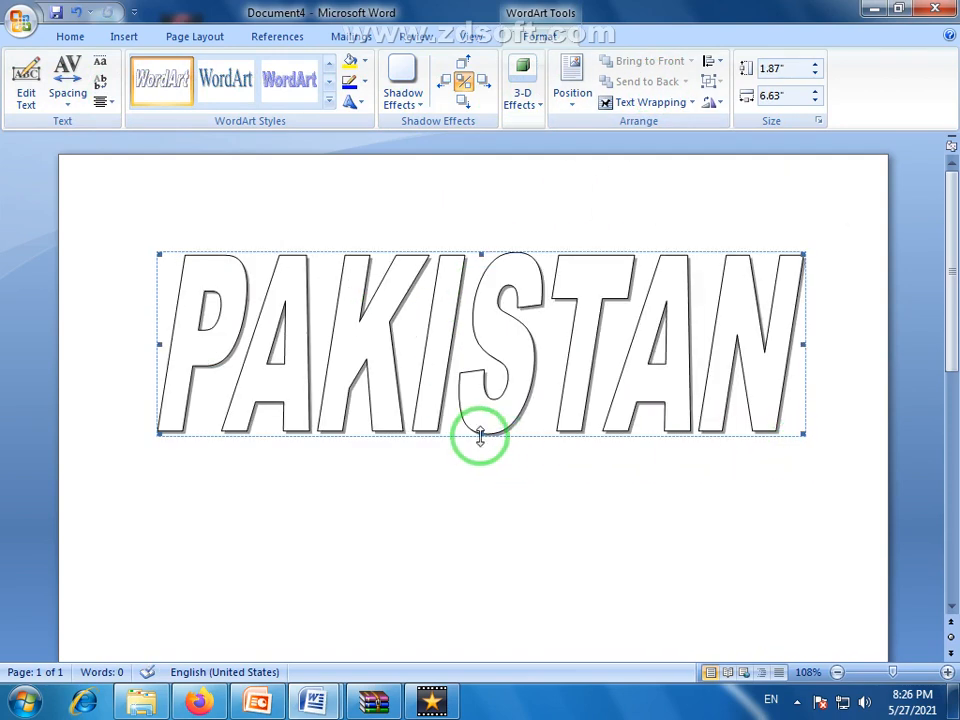
left_click_drag(481, 426, 480, 418)
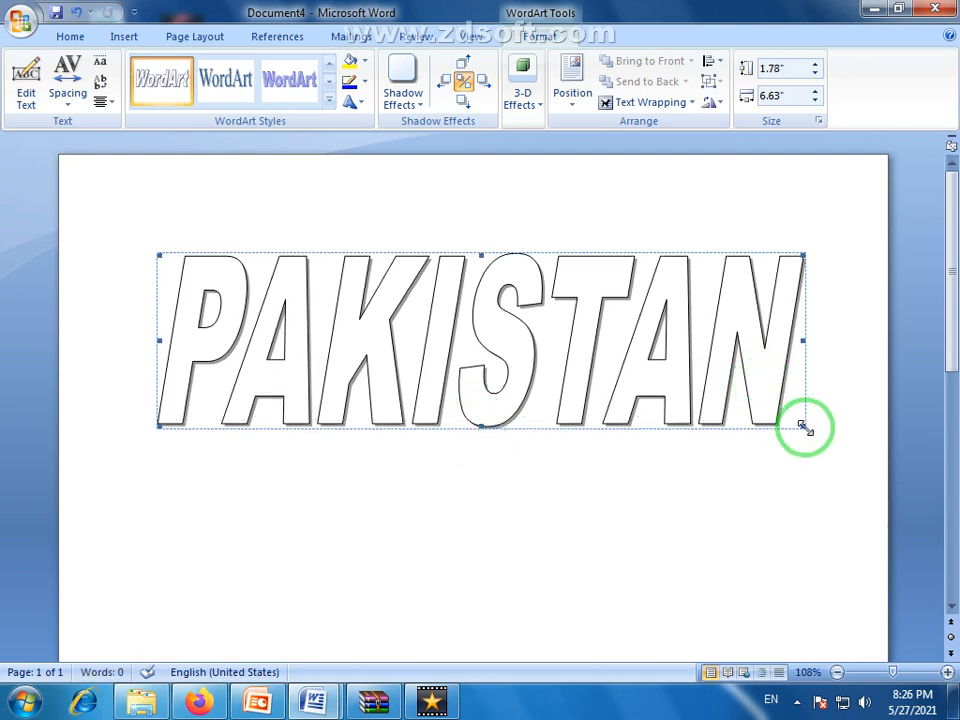
Reduce the height of the PAKISTAN WordArt to about 1.62"
left_click_drag(802, 418, 803, 409)
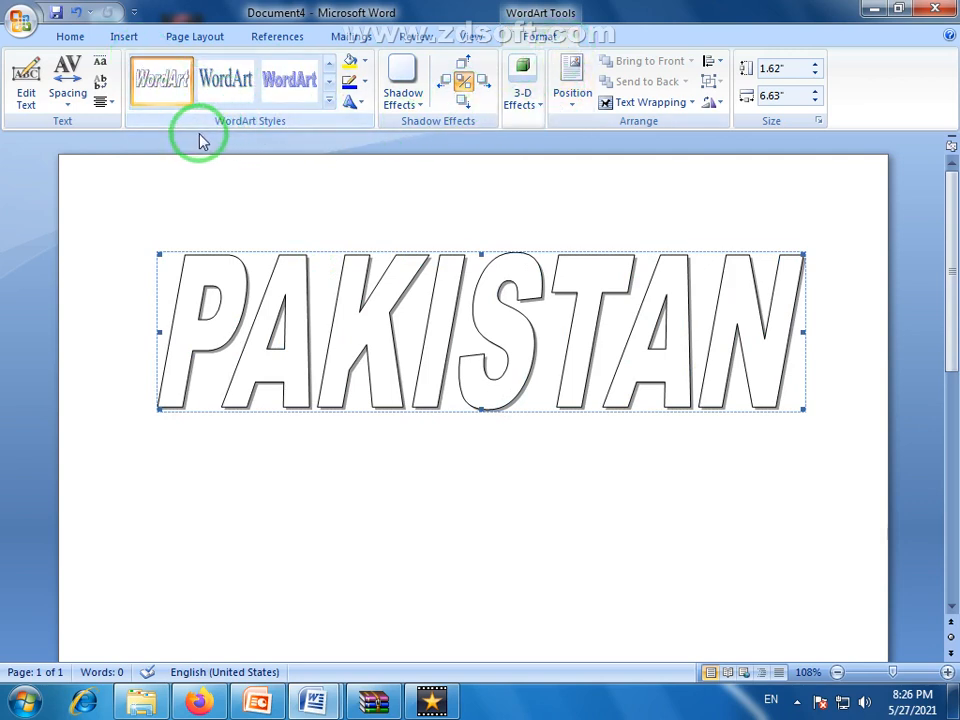
left_click(251, 110)
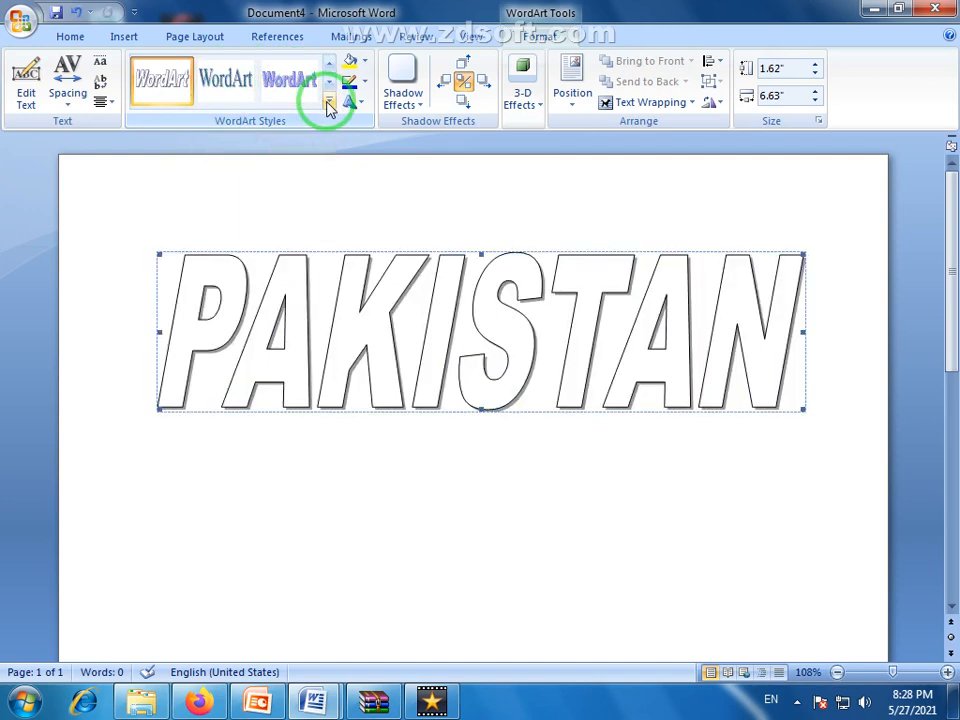
Try WordArt style 22 on PAKISTAN and return to the slanted white outlined style
left_click(329, 101)
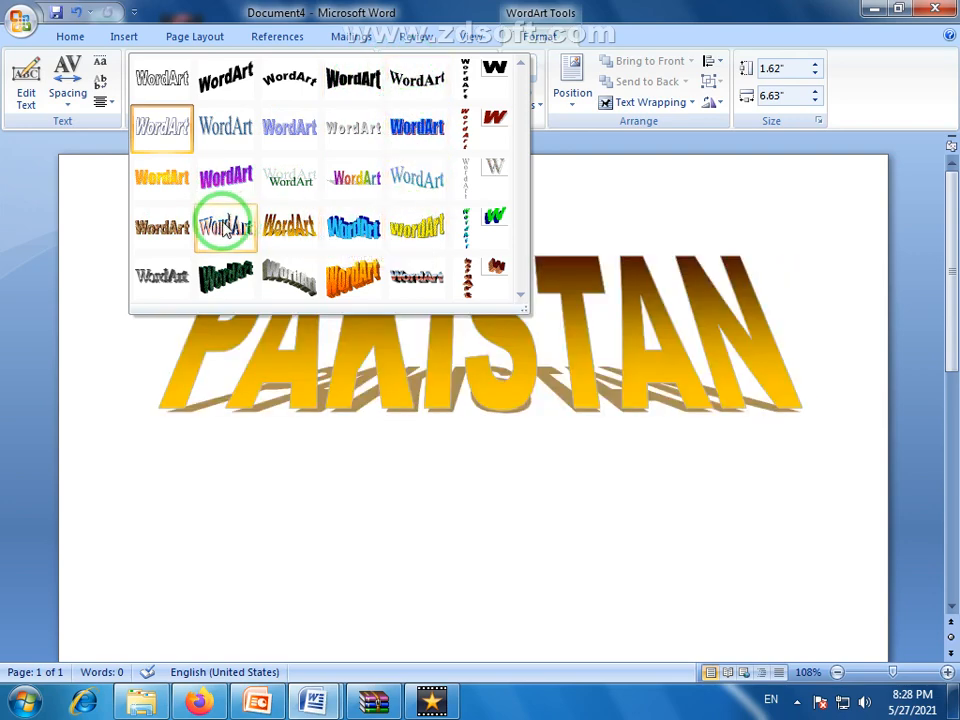
left_click(355, 228)
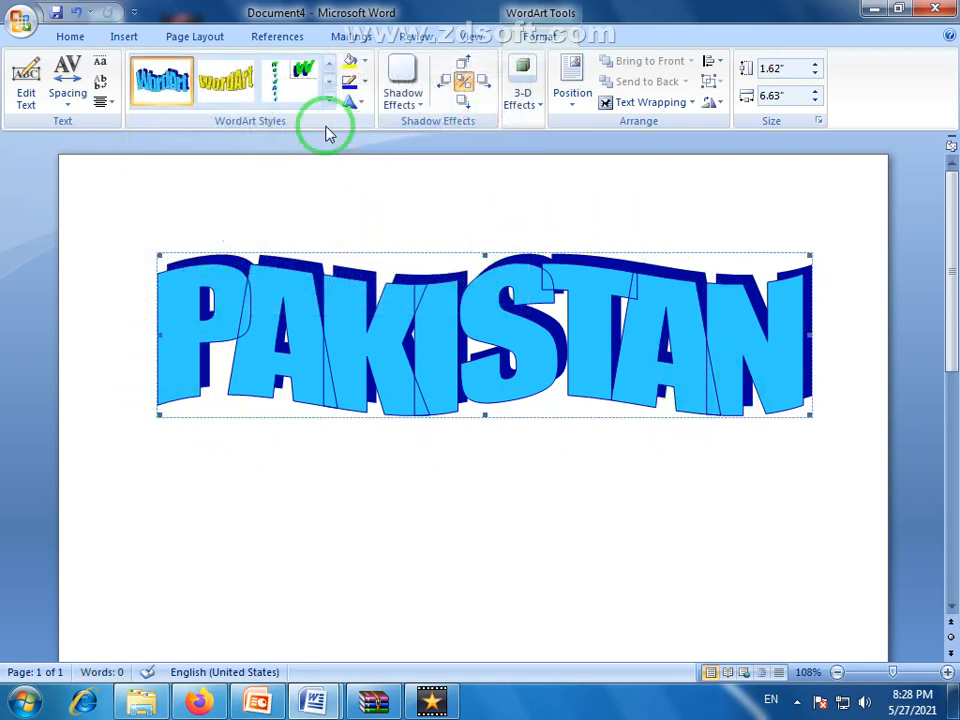
left_click(329, 100)
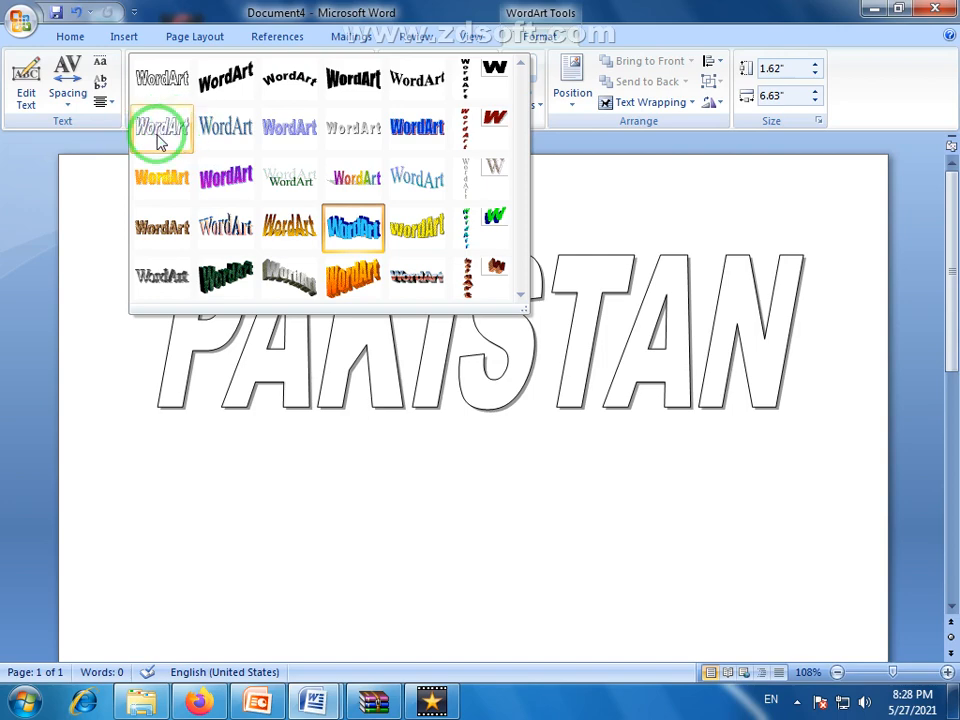
left_click(157, 140)
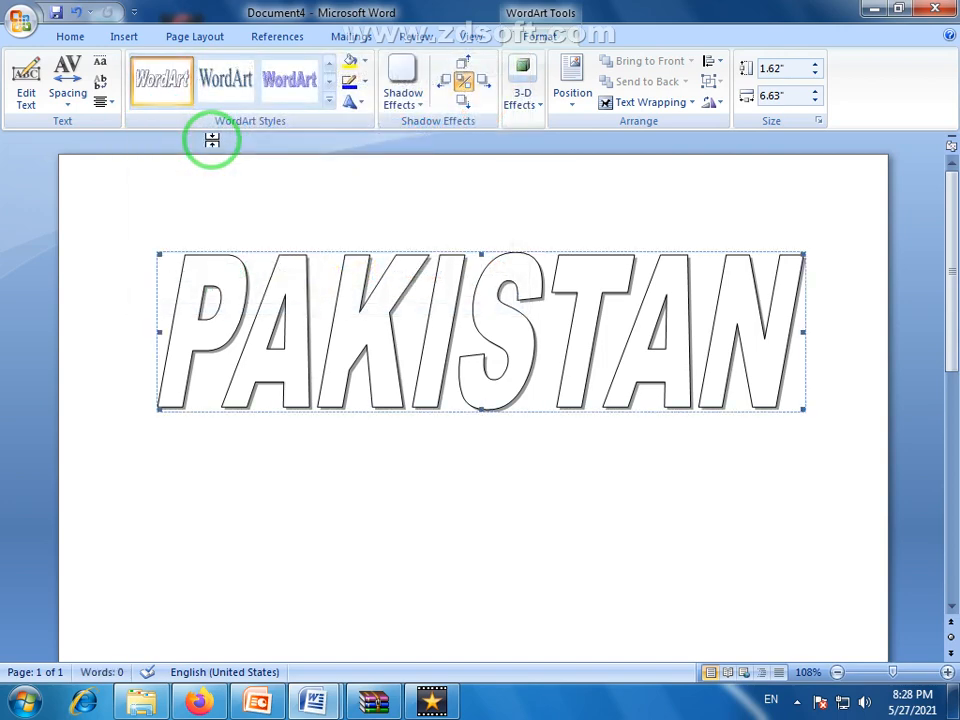
Fill the PAKISTAN letters with the standard dark blue color
left_click(366, 66)
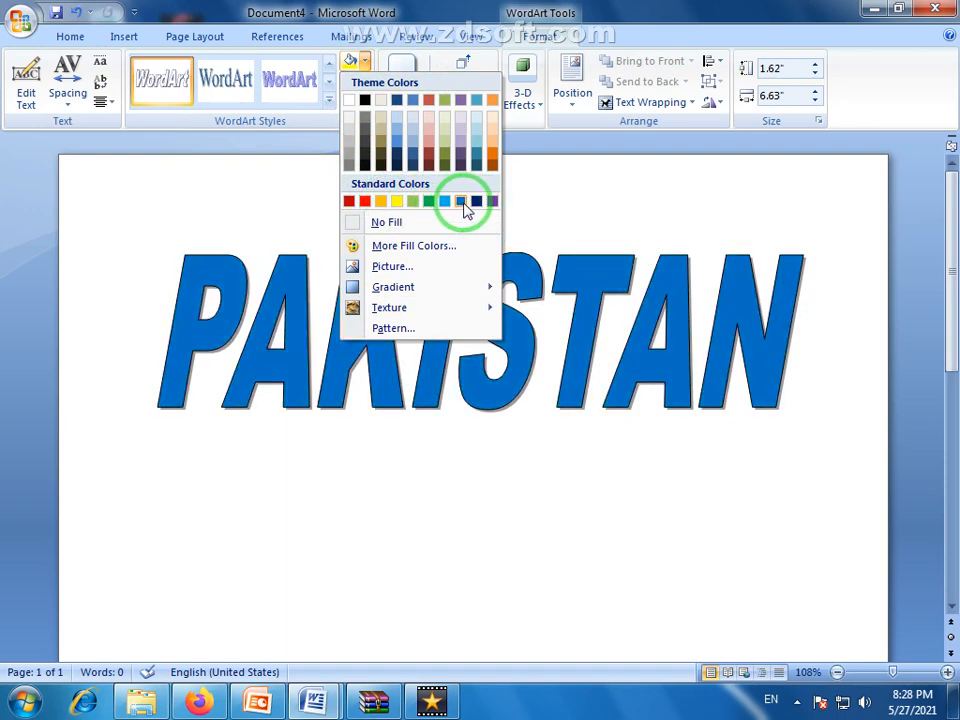
left_click(479, 203)
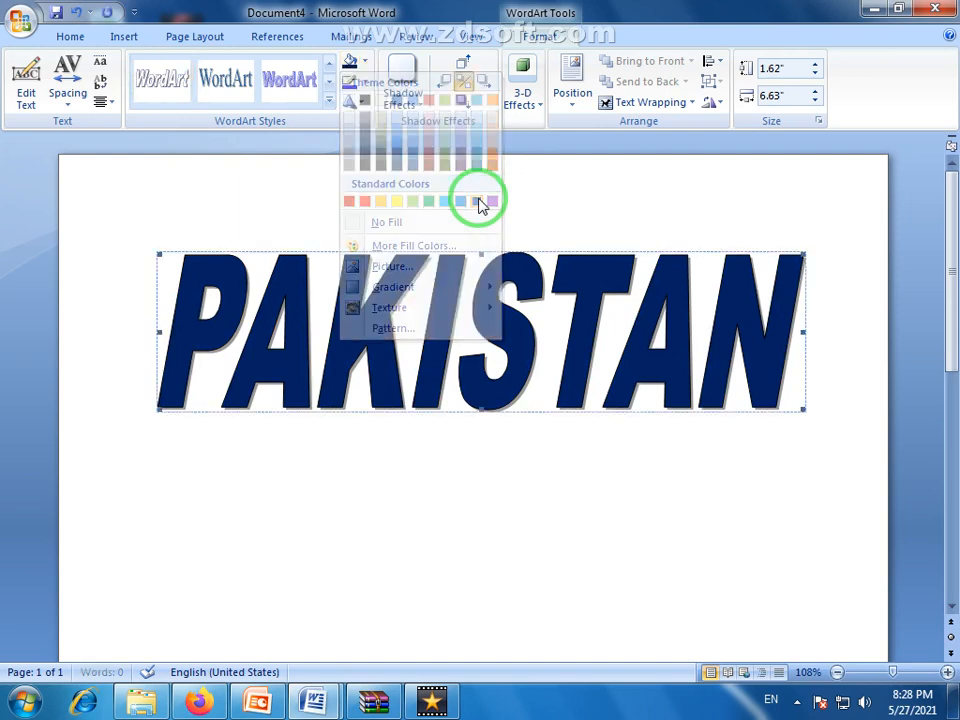
Fill the PAKISTAN letters with a dark green chosen from the extended palette of standard fill colors
left_click(367, 64)
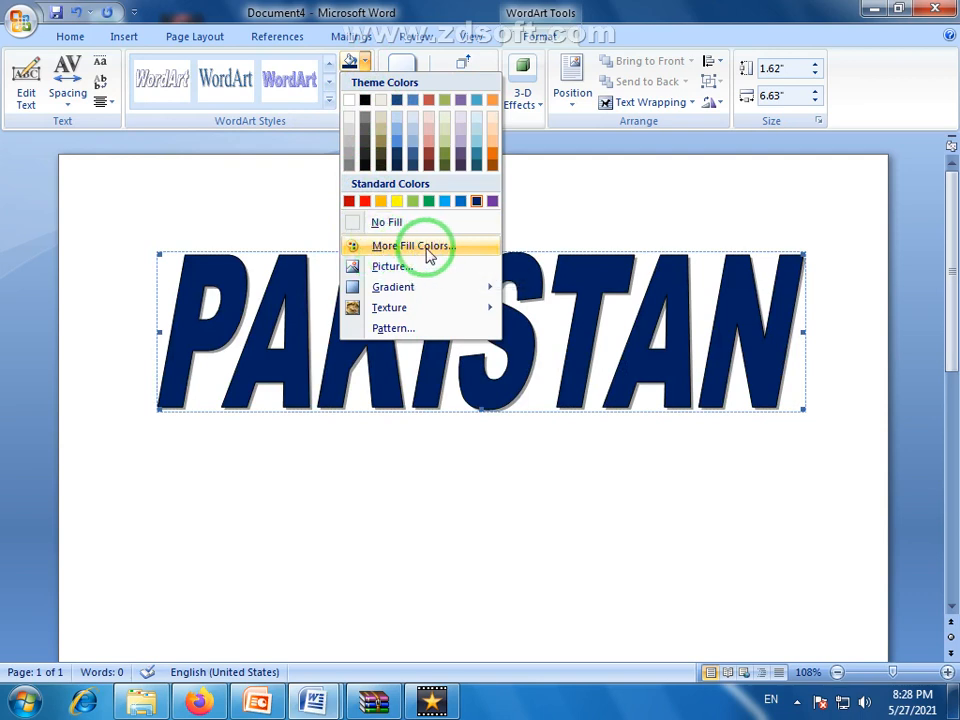
left_click(428, 252)
left_click(362, 185)
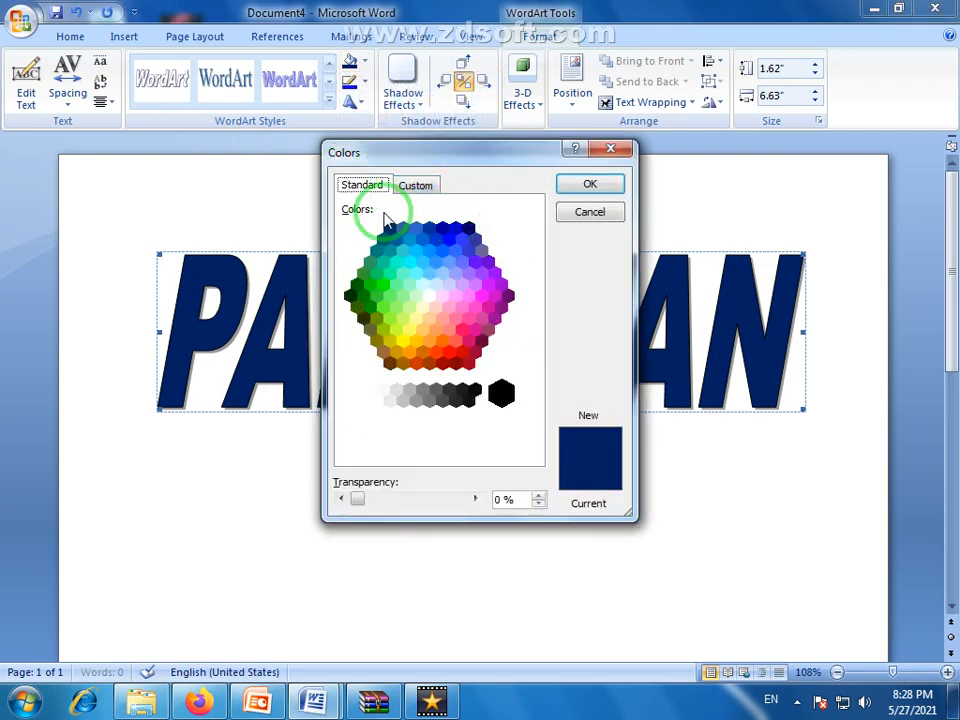
left_click(363, 295)
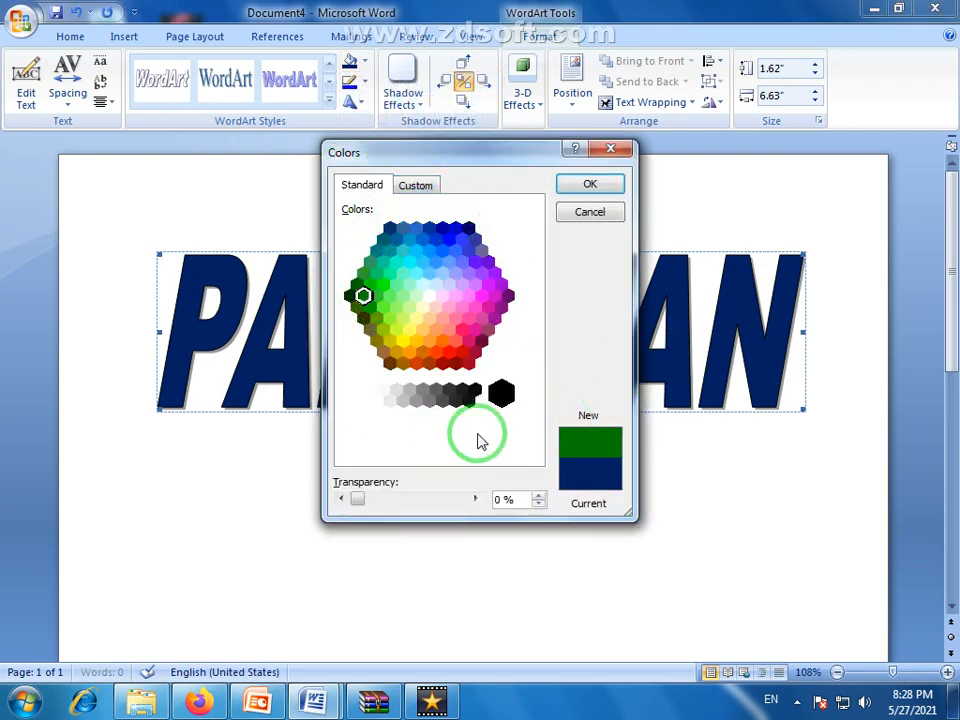
left_click(595, 187)
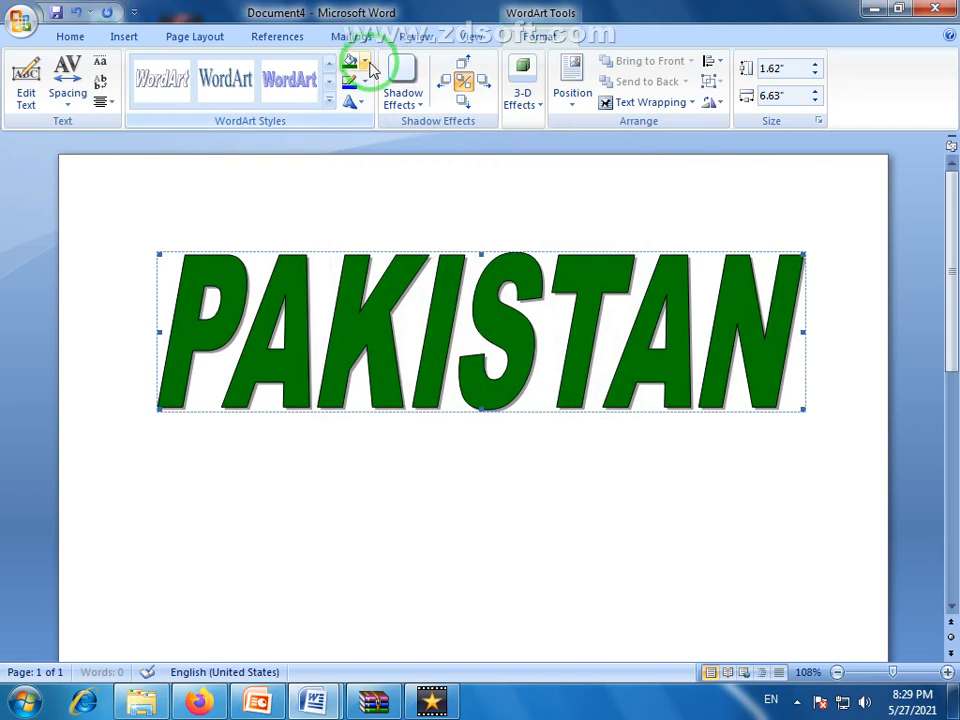
Fill the PAKISTAN letters with the Penguins picture from the Sample Pictures folder
left_click(368, 62)
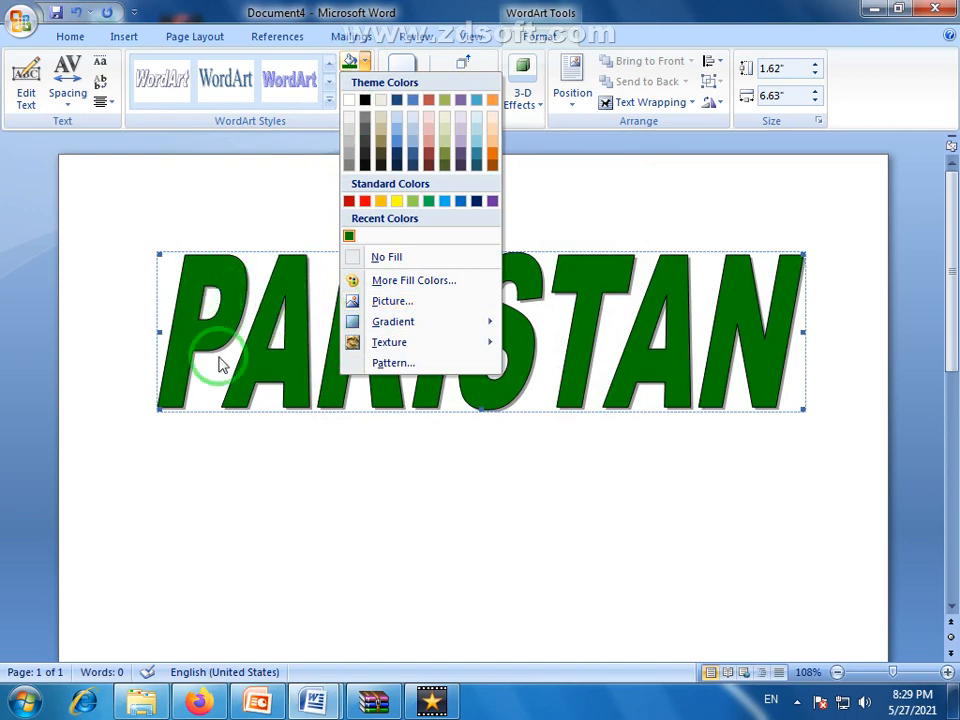
left_click(405, 300)
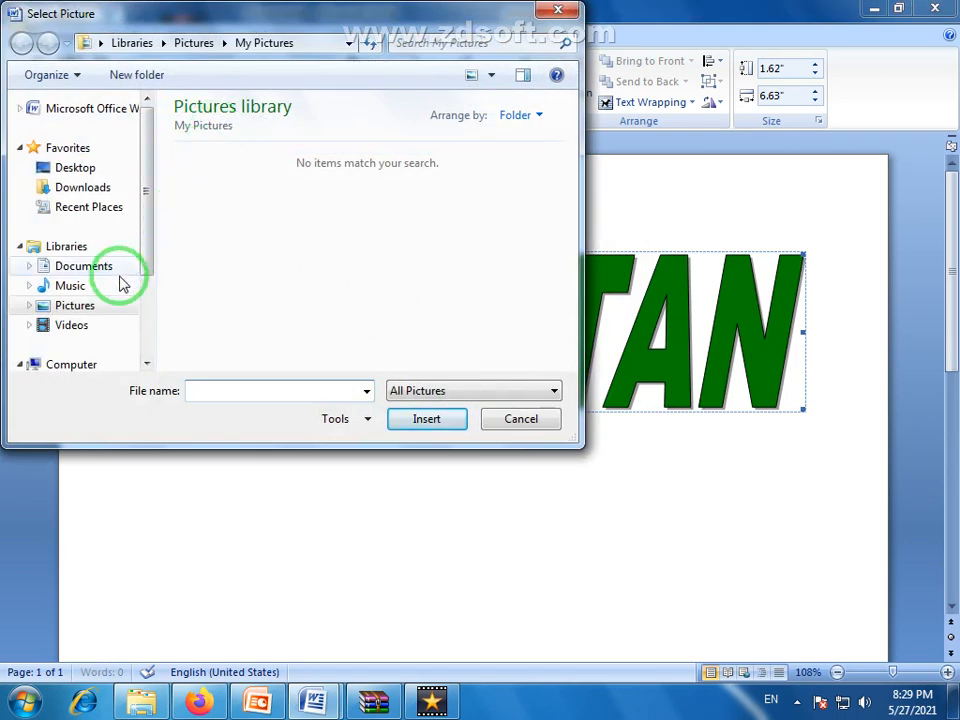
left_click(82, 316)
double_click(214, 214)
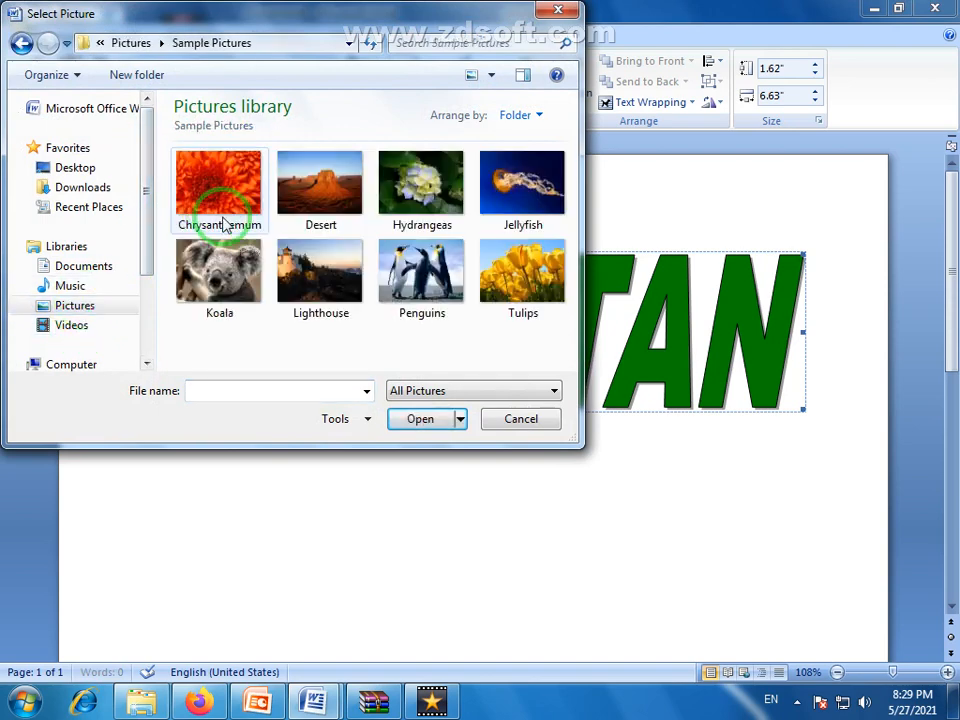
left_click(238, 292)
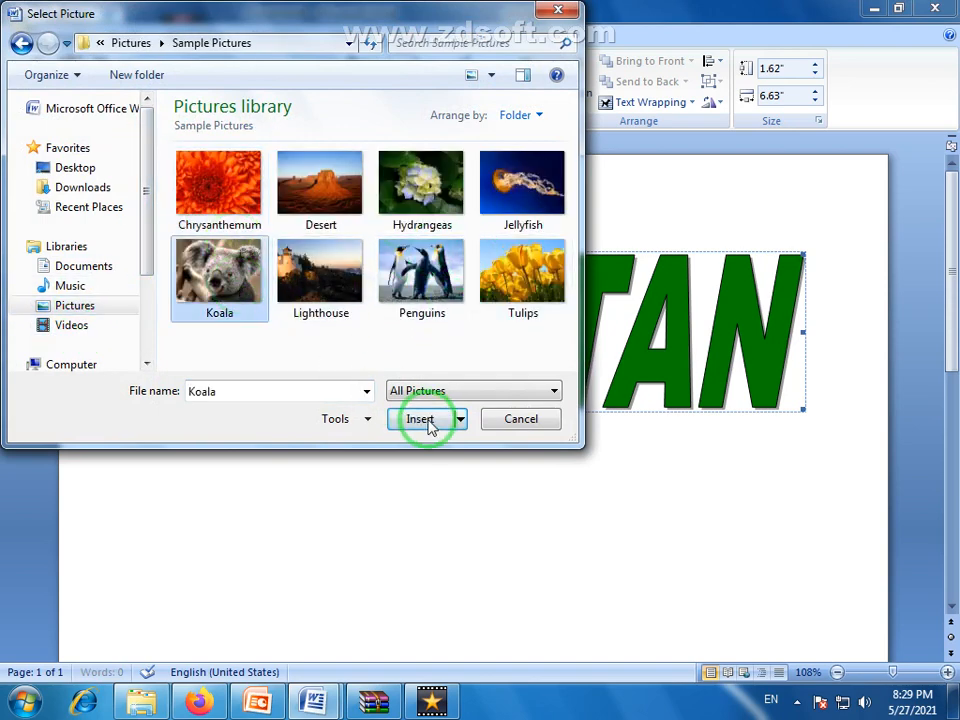
left_click(420, 275)
left_click(430, 418)
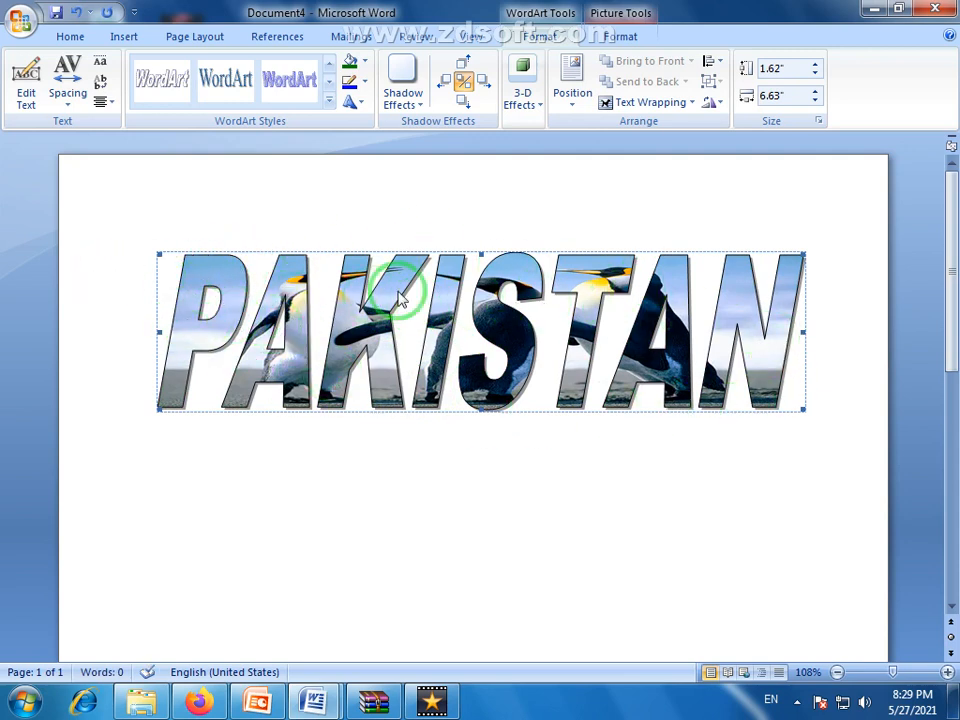
left_click(365, 62)
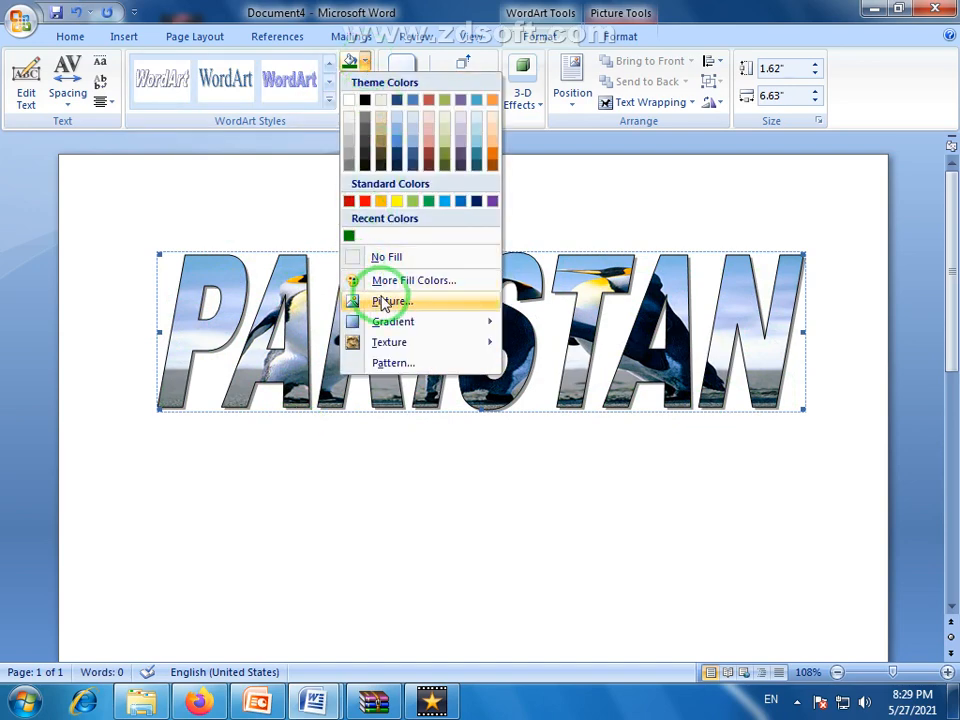
mouse_move(435, 330)
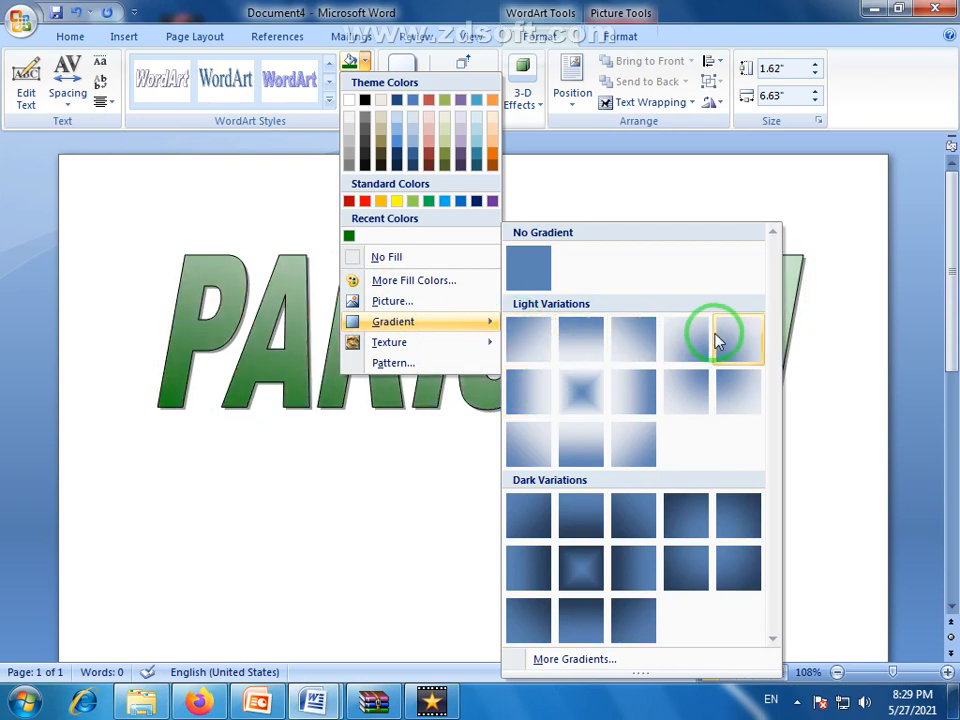
left_click(575, 663)
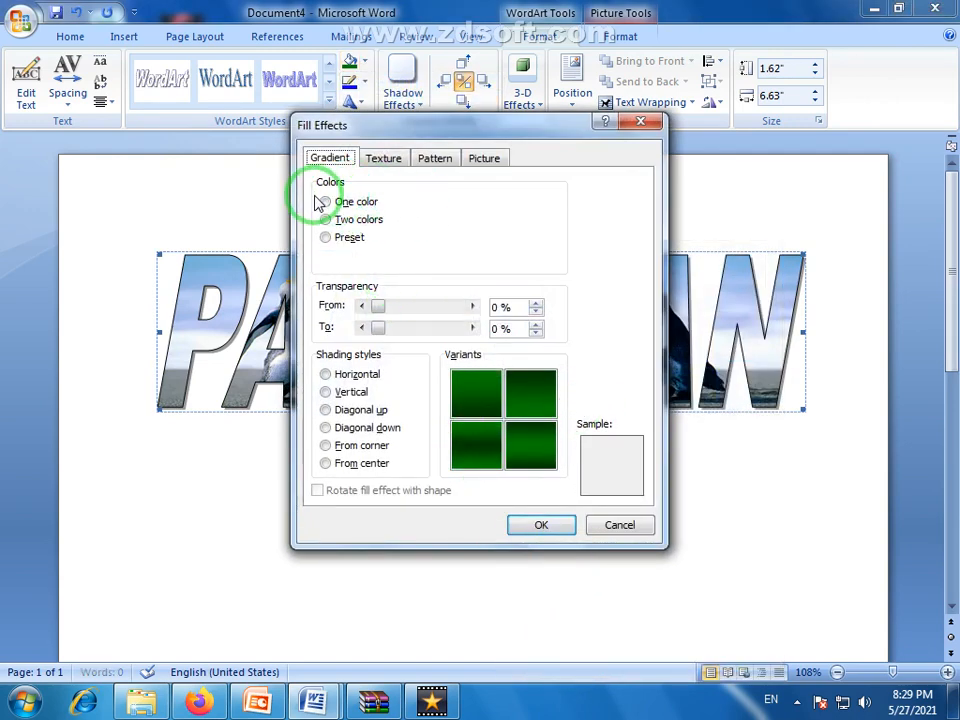
left_click(325, 375)
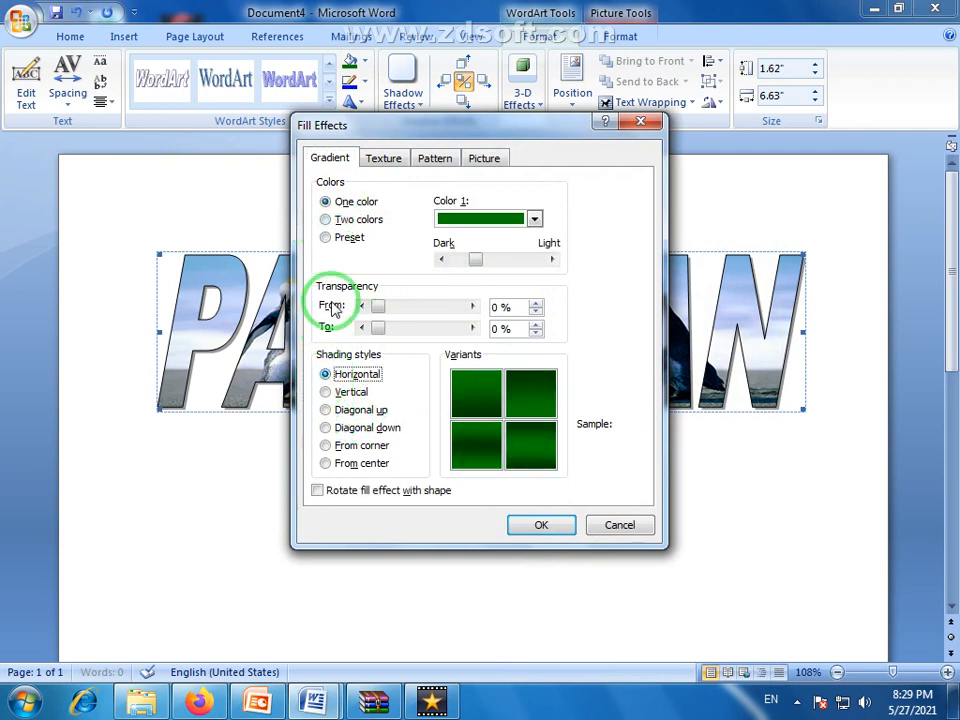
left_click(326, 221)
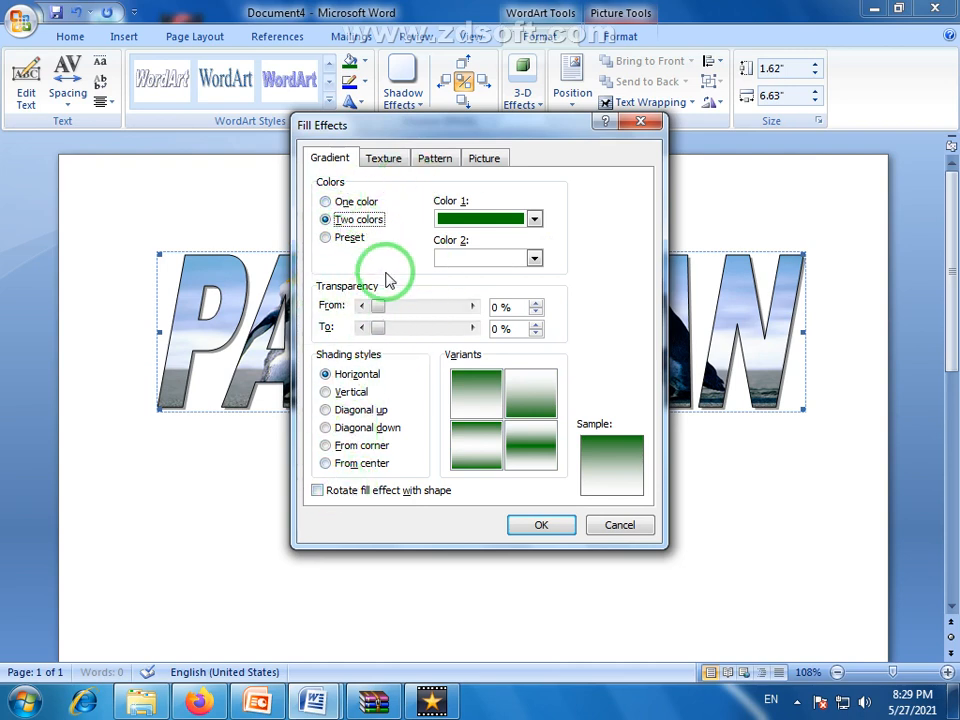
left_click(622, 526)
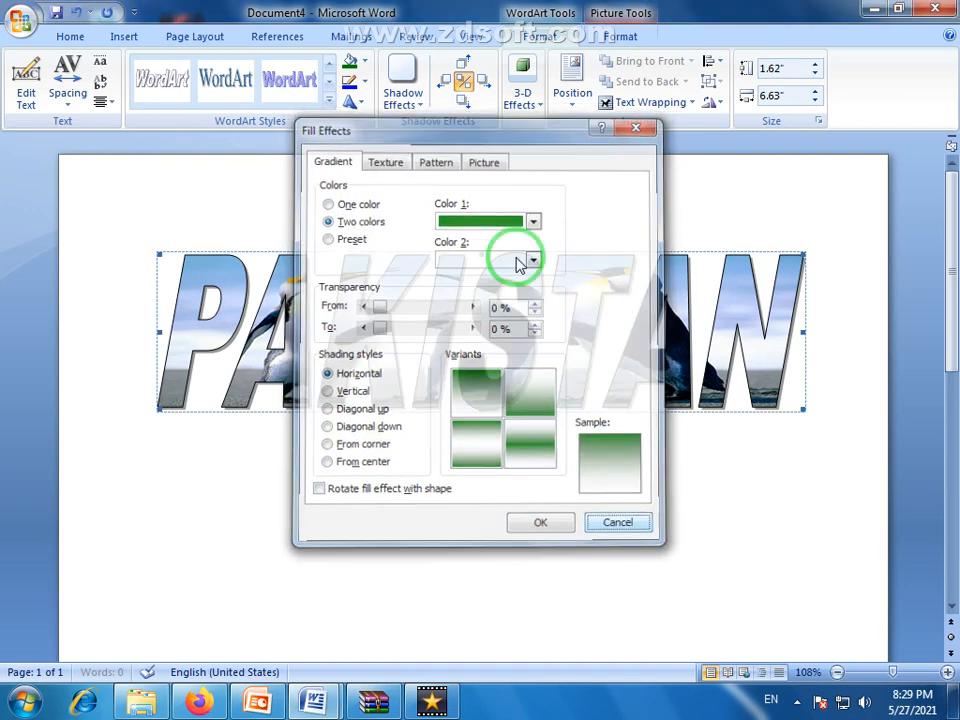
Fill the PAKISTAN letters with the darkest brown wood-grain texture
left_click(365, 64)
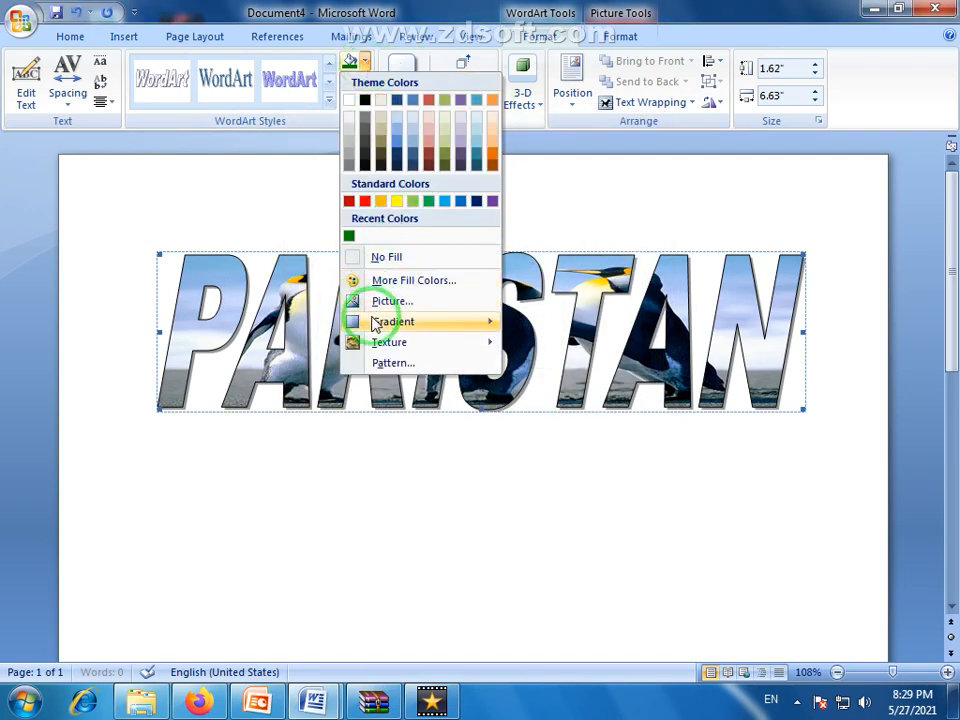
mouse_move(485, 333)
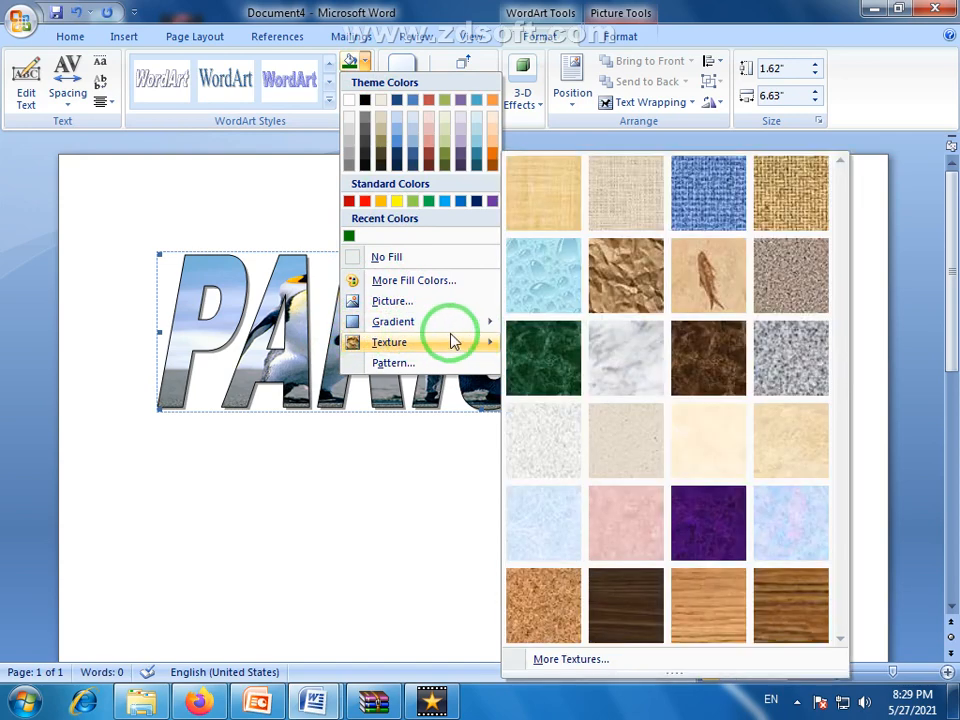
mouse_move(419, 350)
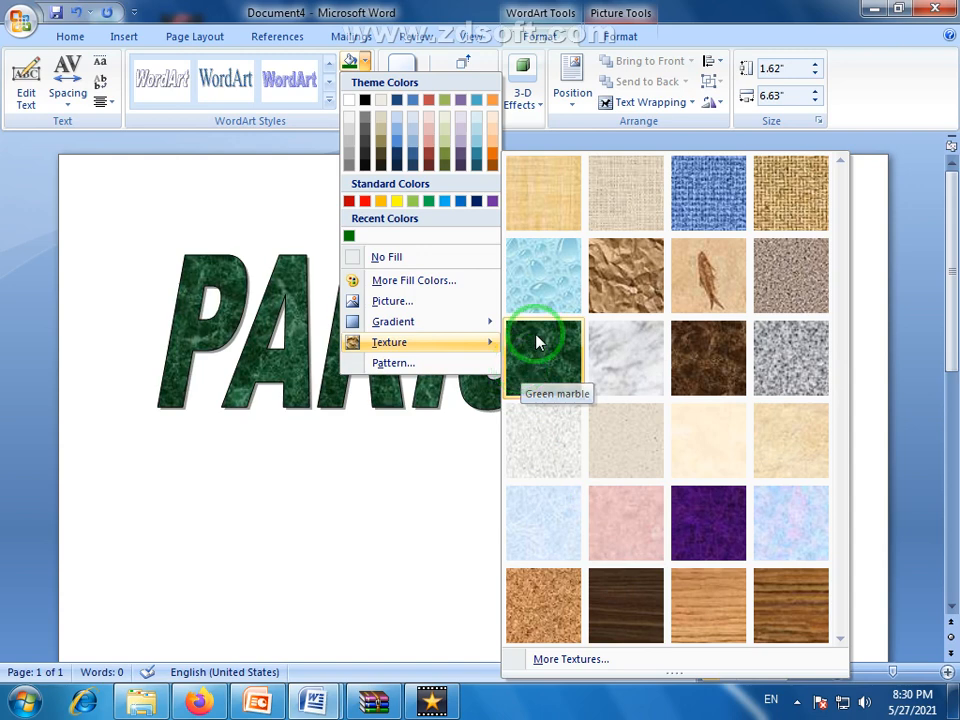
left_click(622, 606)
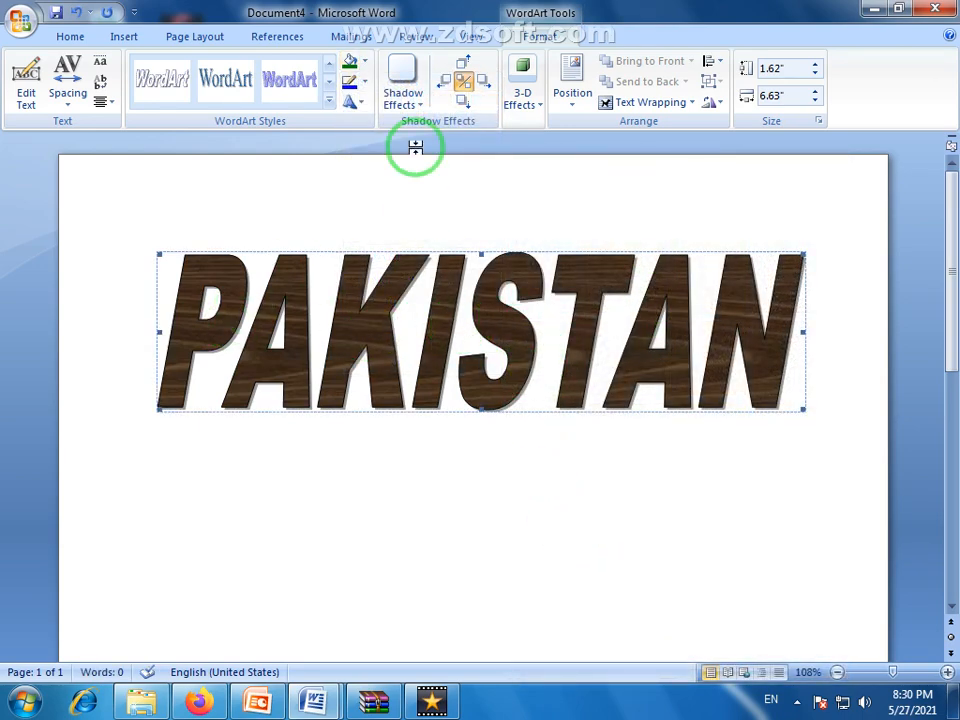
Fill the PAKISTAN letters with the dense dotted pattern in the third row, second column, using green foreground on white background
left_click(364, 61)
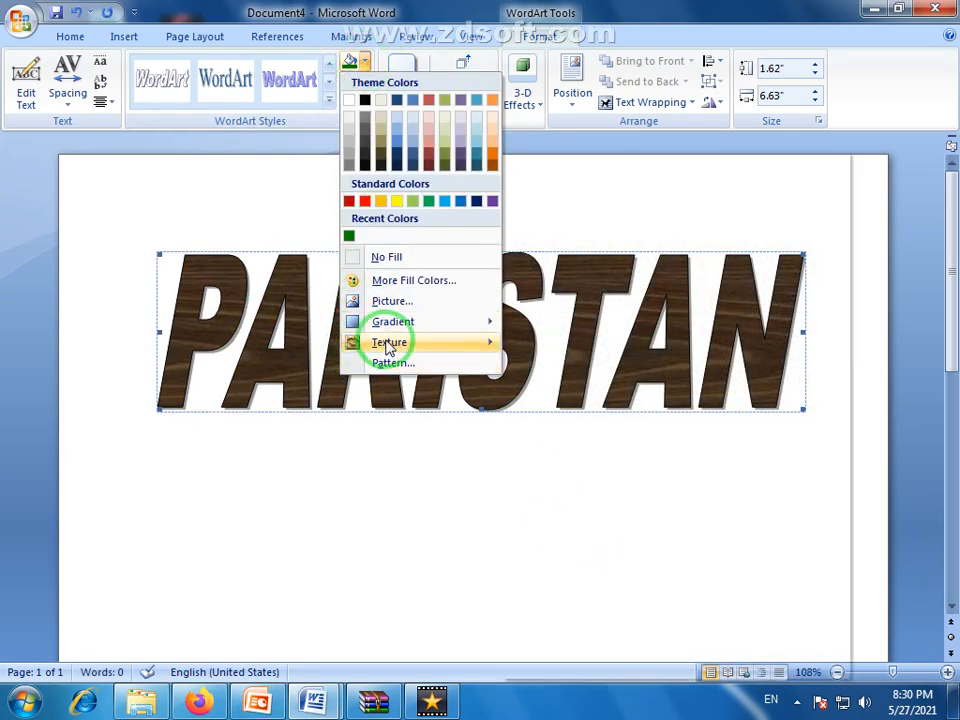
left_click(418, 364)
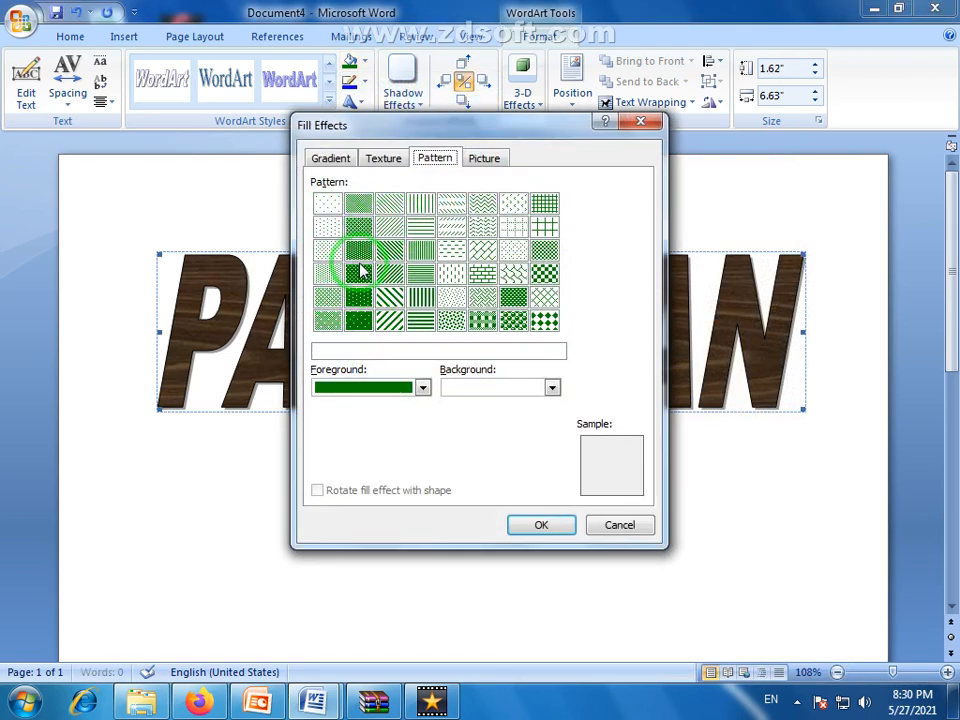
left_click(360, 252)
left_click(551, 529)
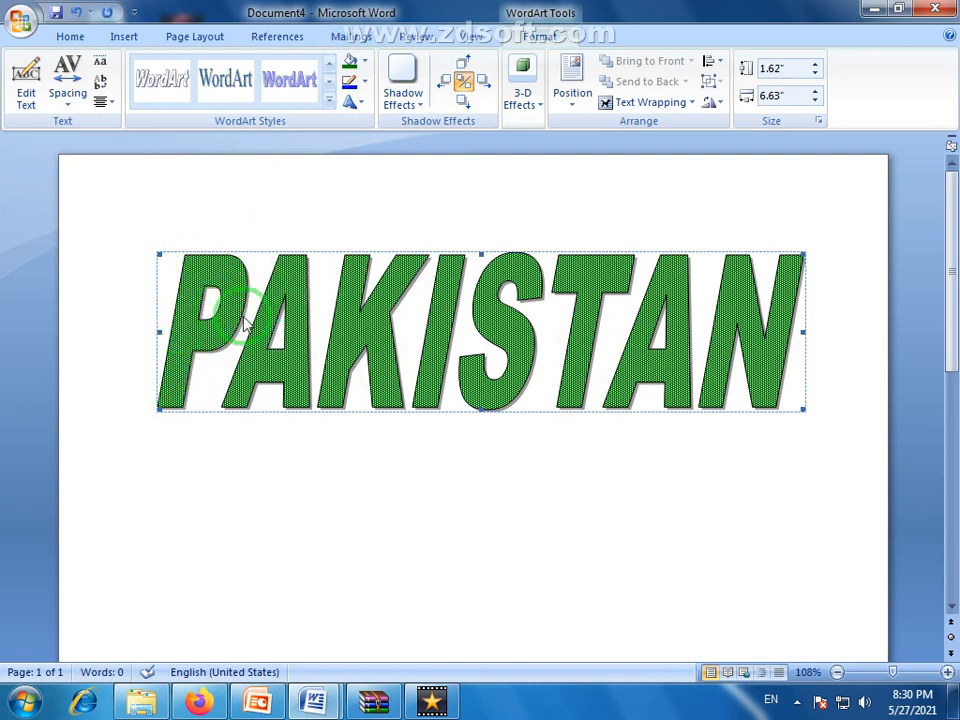
Give the PAKISTAN WordArt a standard red outline with a weight of 2¼ pt
left_click(365, 84)
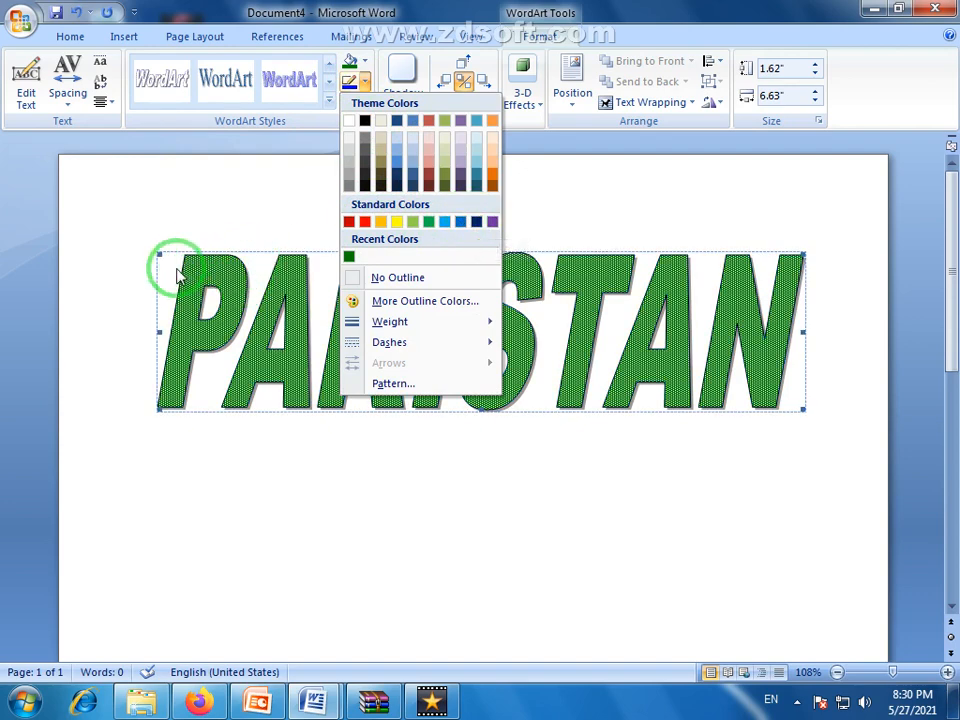
left_click(365, 222)
left_click(365, 84)
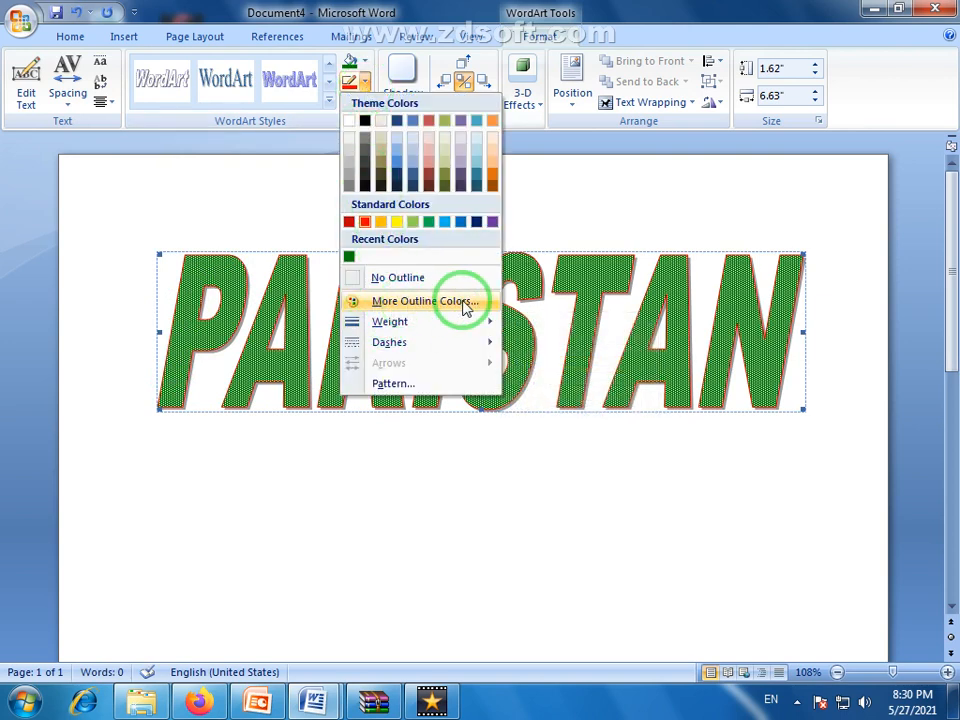
mouse_move(397, 323)
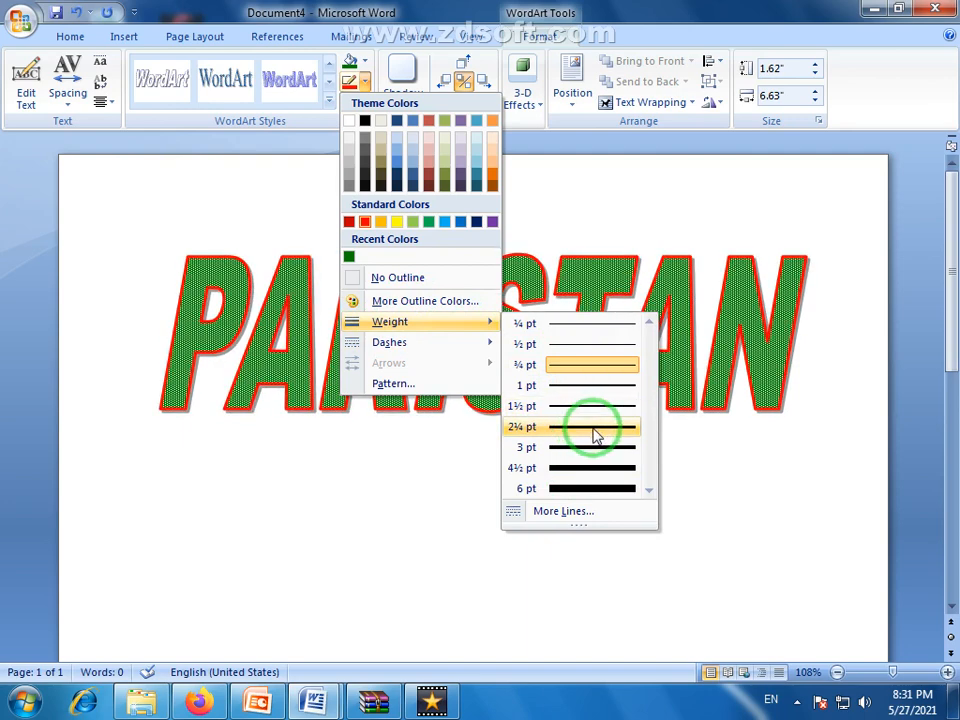
left_click(583, 427)
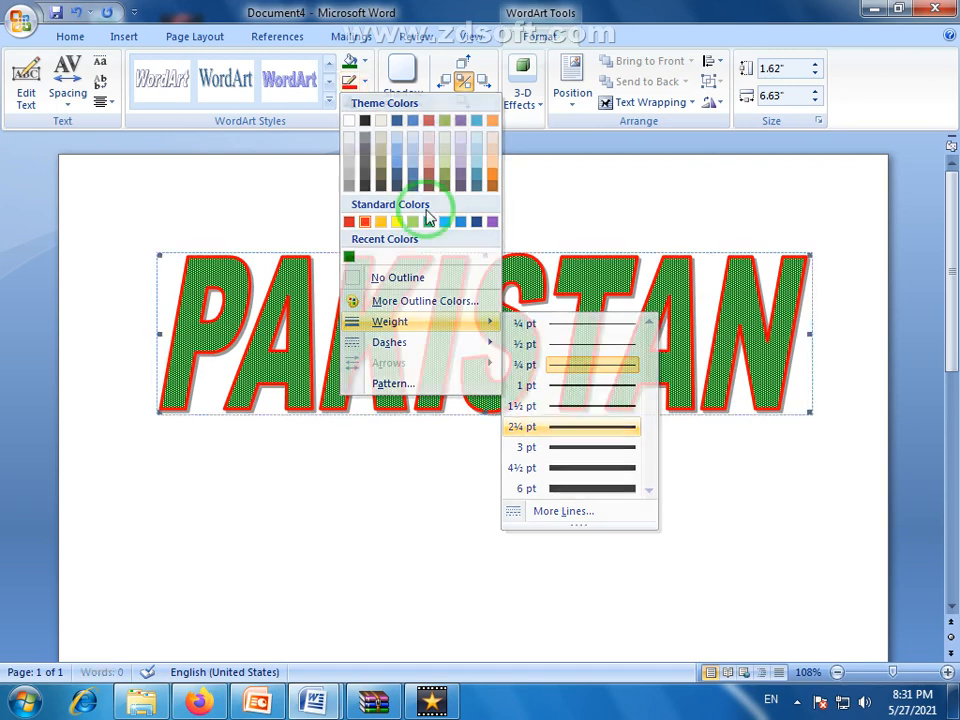
Apply the 70% line pattern to the PAKISTAN outline, with red foreground on white background
left_click(365, 80)
mouse_move(397, 348)
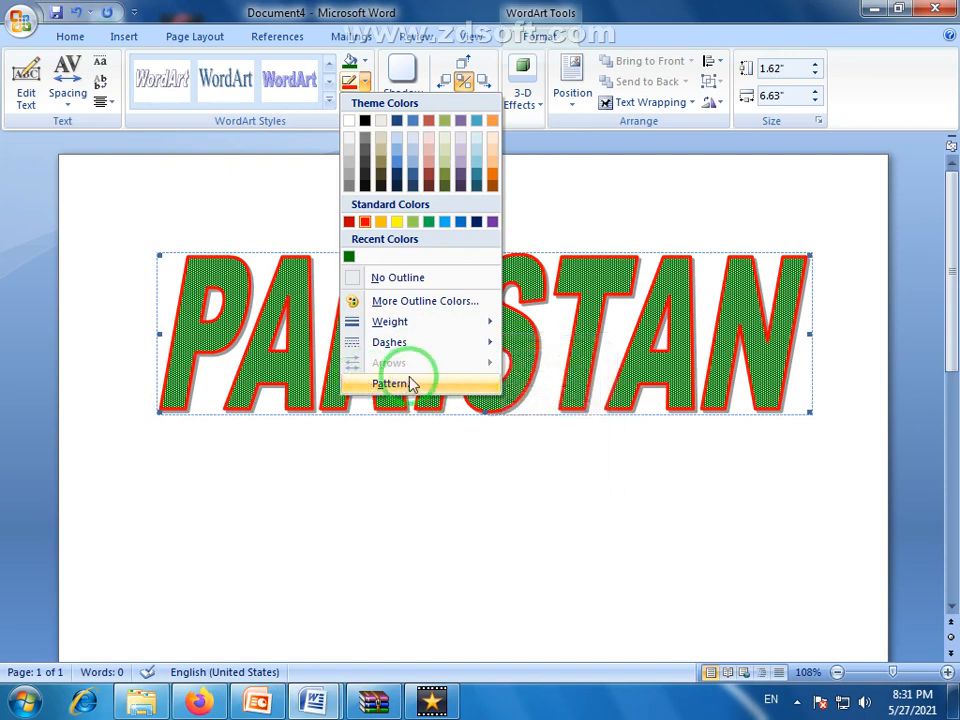
left_click(376, 388)
left_click(360, 248)
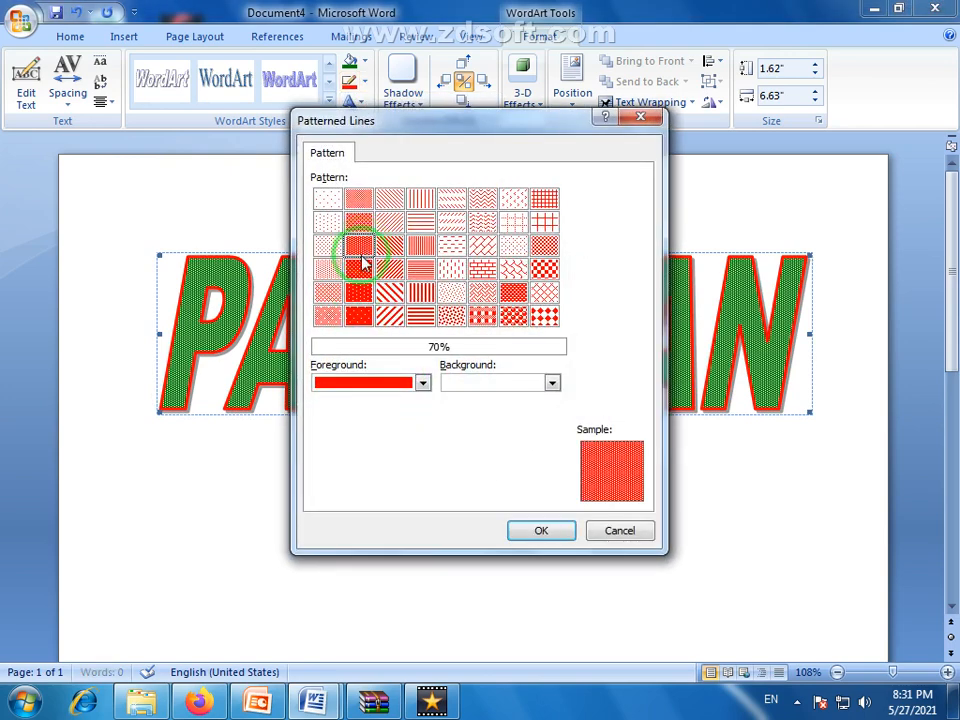
left_click(541, 531)
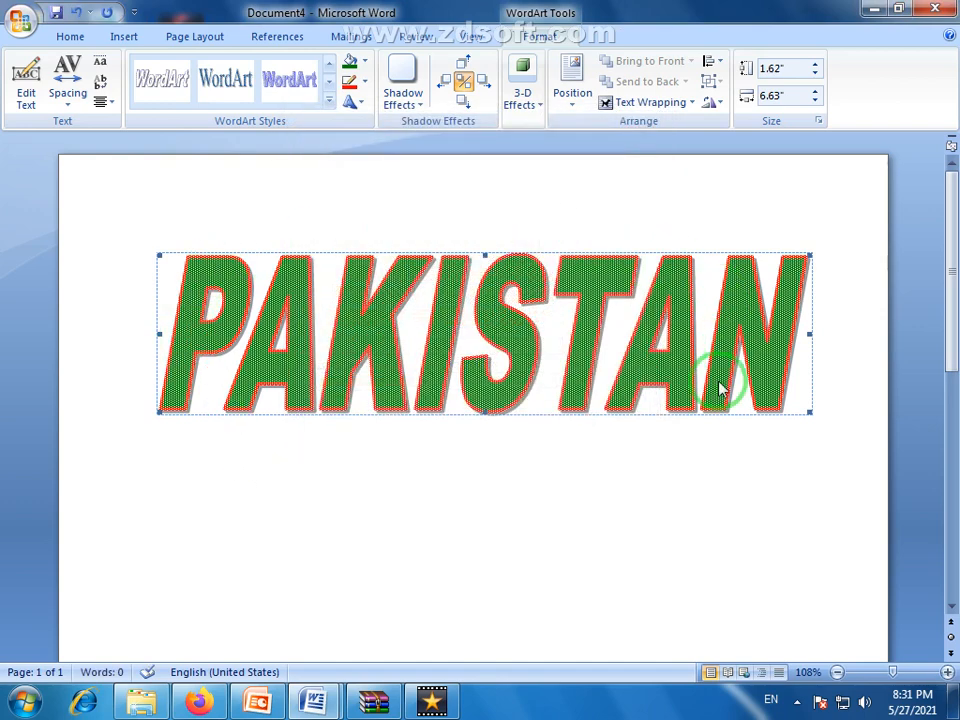
Apply the white outlined italic WordArt style in the second row, first column to PAKISTAN
left_click(329, 98)
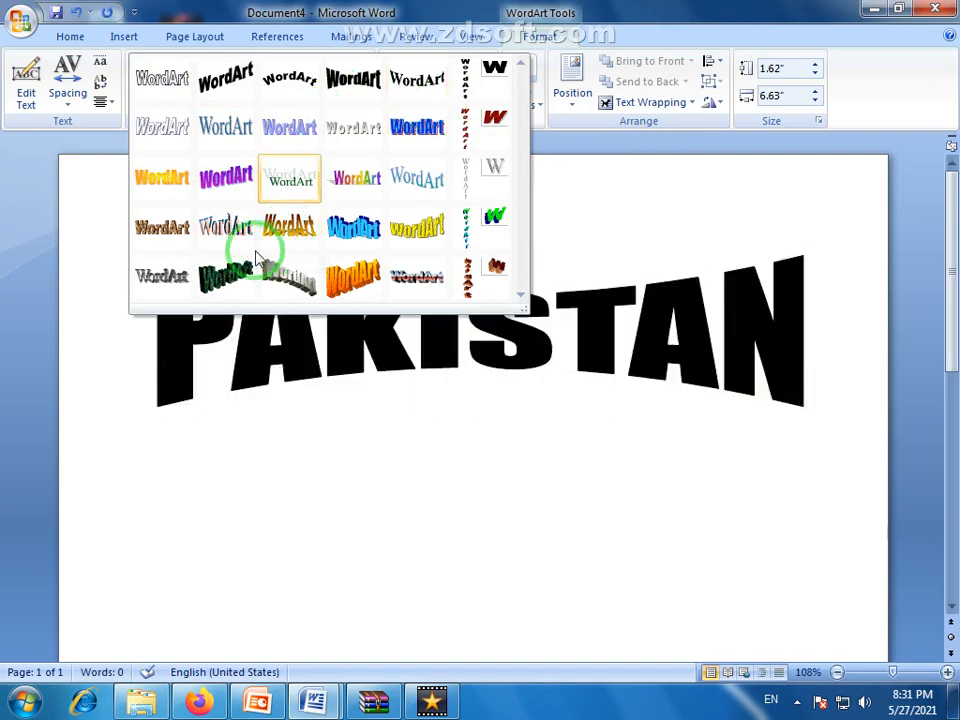
left_click(422, 497)
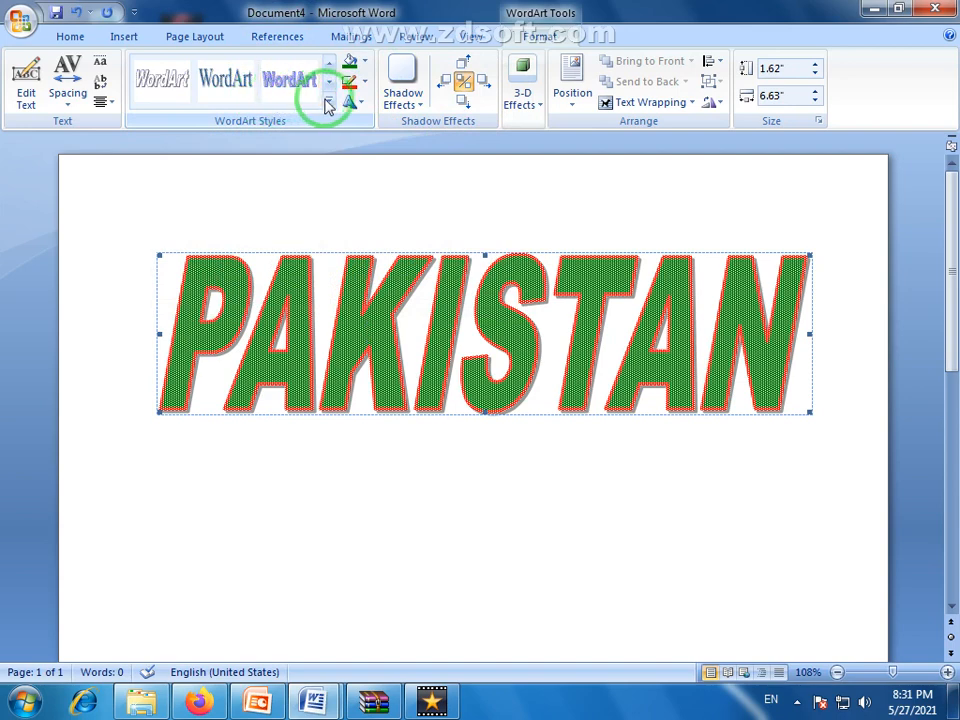
left_click(332, 104)
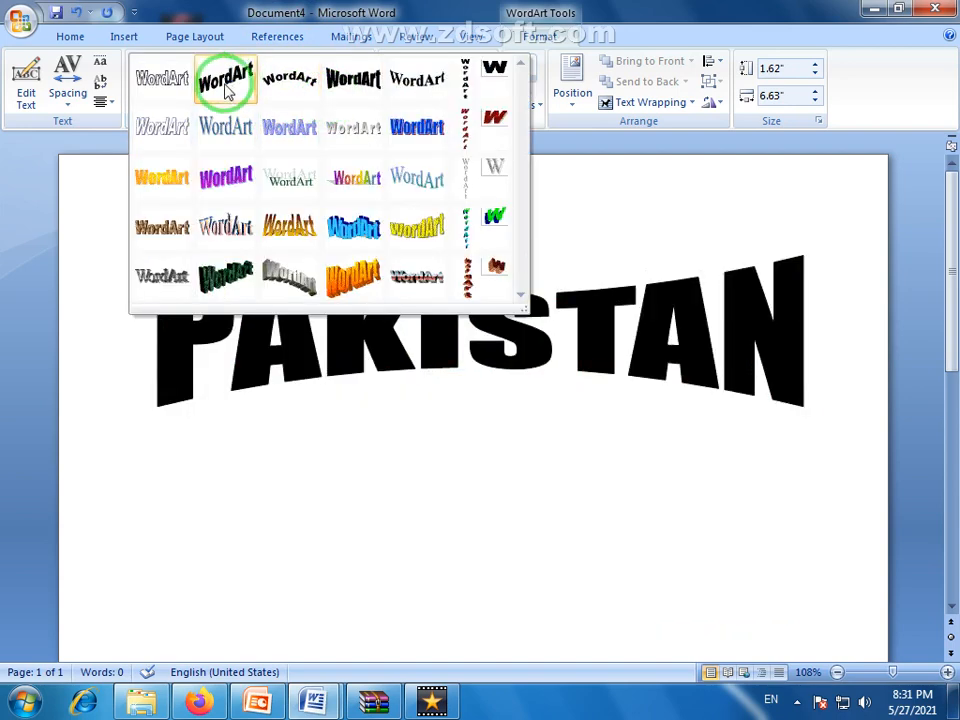
left_click(158, 140)
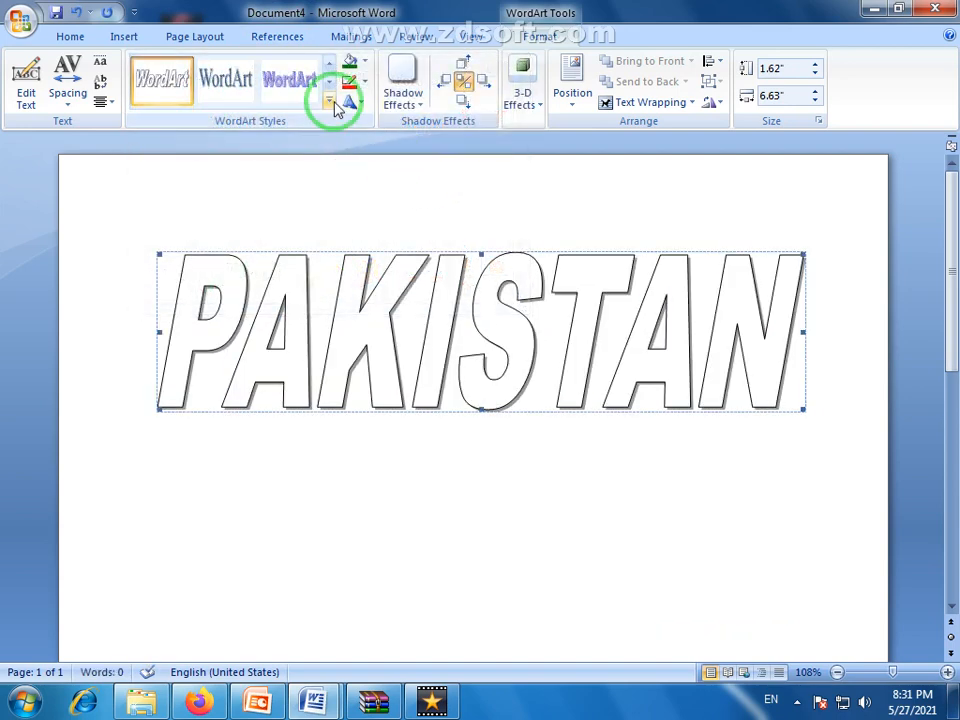
left_click(330, 103)
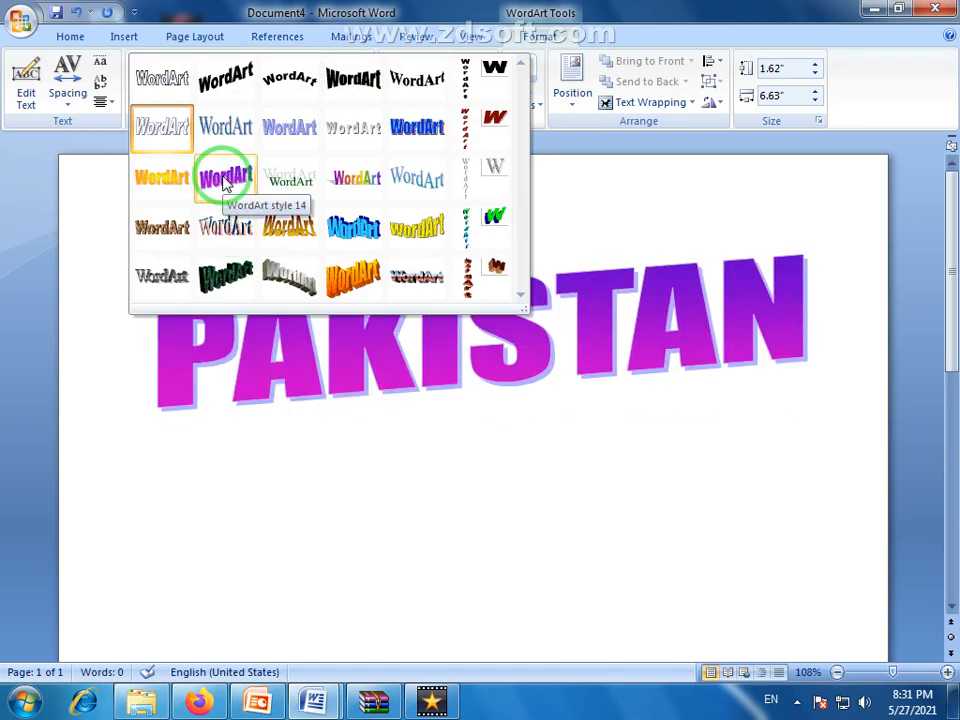
left_click(157, 130)
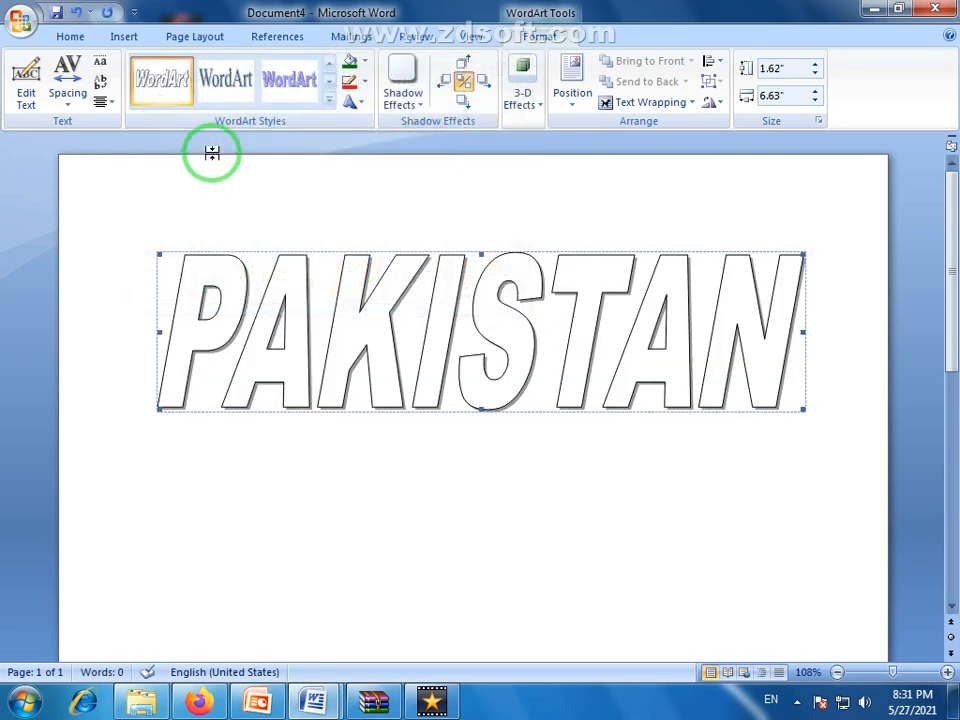
Fill the PAKISTAN letters with dark green and change the WordArt's shape to the Curve Down warp
left_click(349, 62)
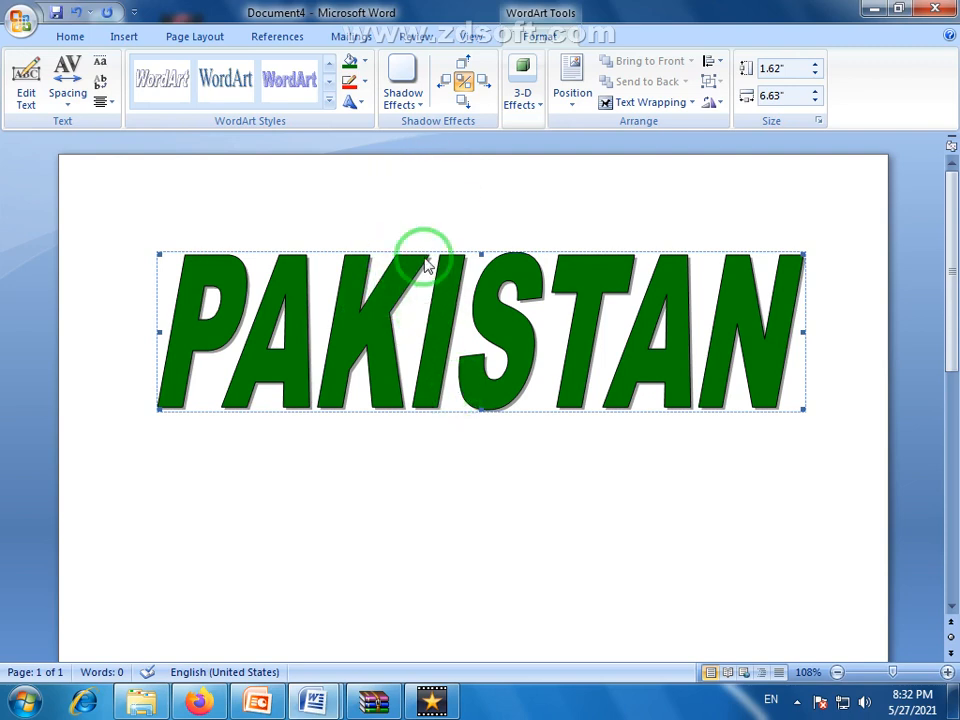
left_click(352, 103)
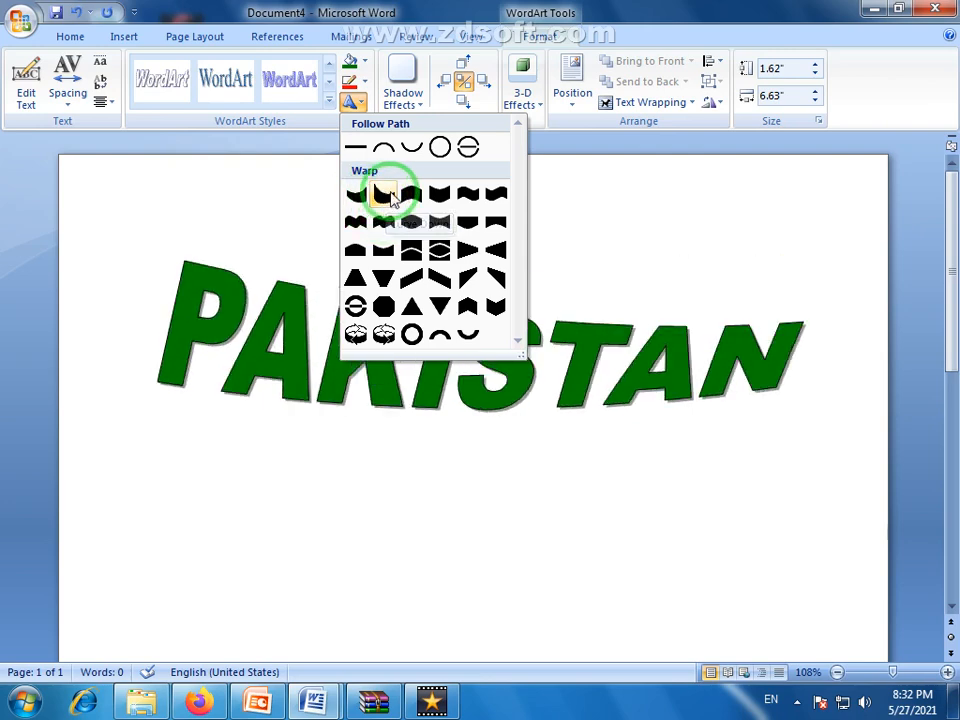
left_click(386, 196)
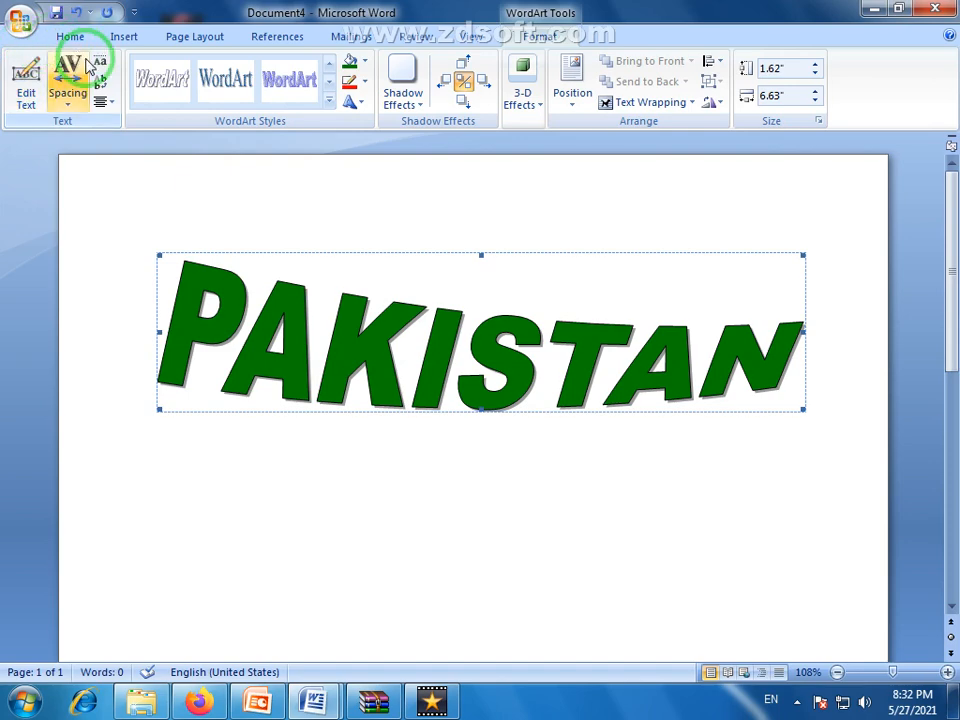
Look at the text editing options for the PAKISTAN WordArt and close them without making changes
left_click(25, 85)
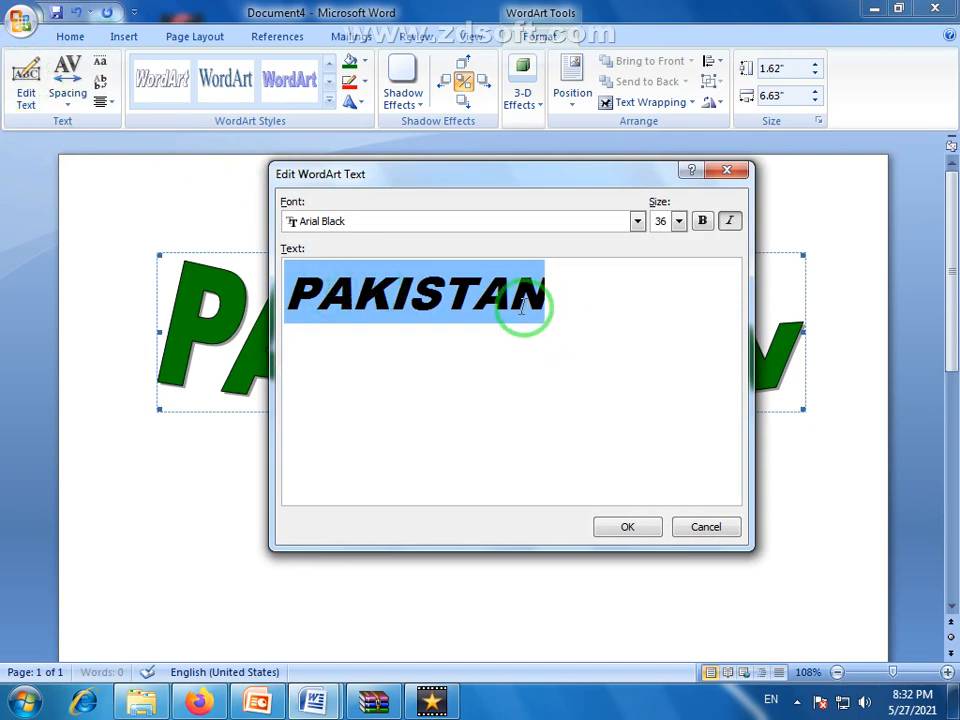
left_click_drag(407, 173, 445, 469)
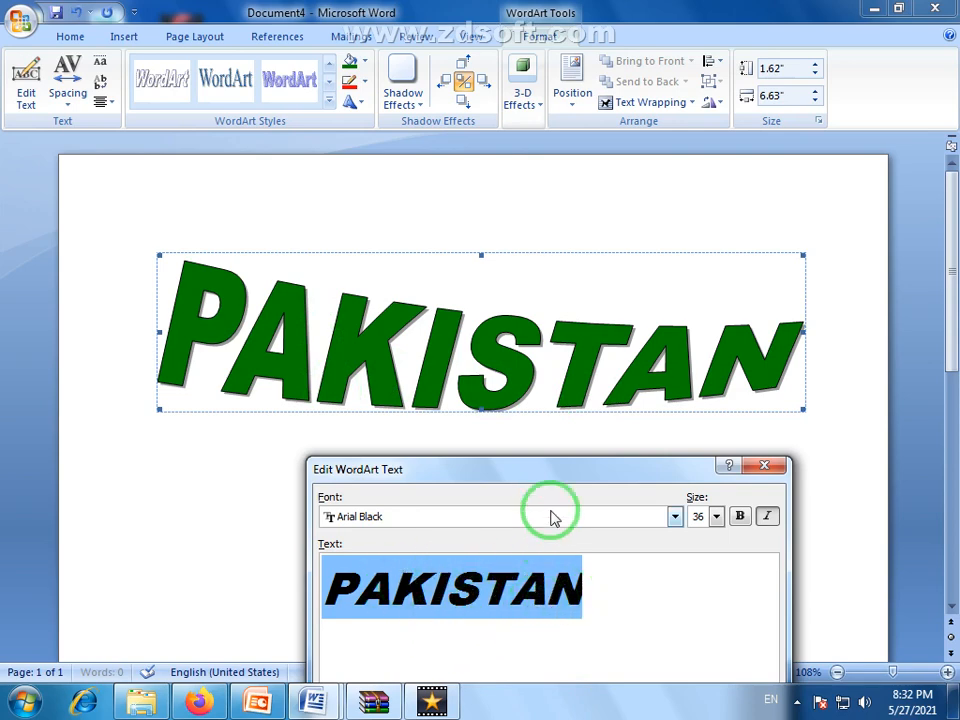
left_click_drag(562, 460, 474, 287)
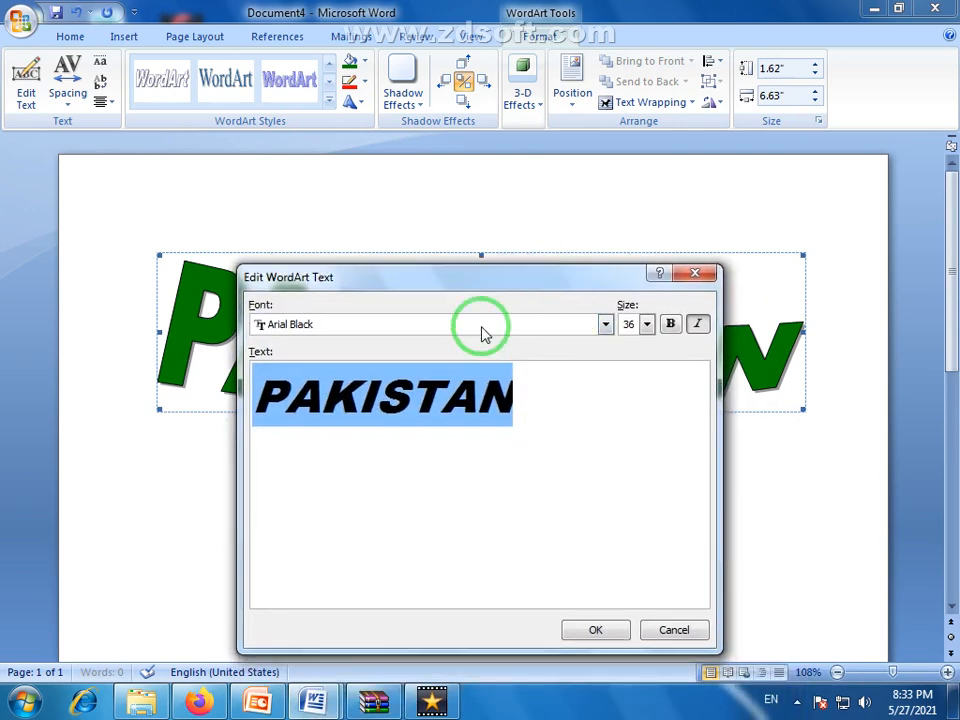
left_click(695, 273)
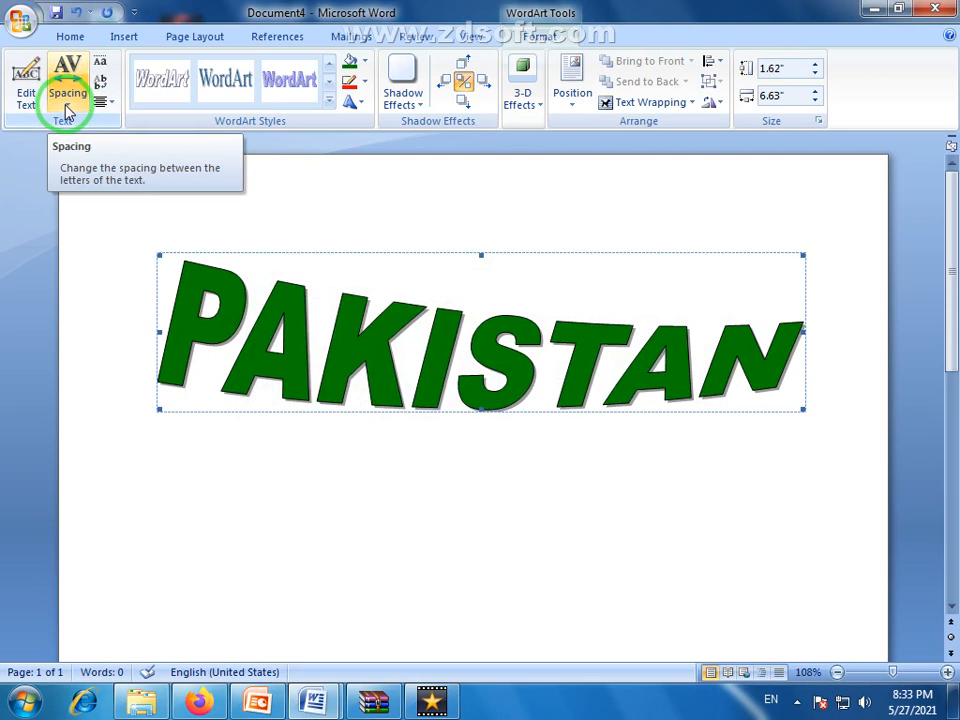
Try Very Tight and Tight letter spacing on the PAKISTAN WordArt and return it to Normal
left_click(66, 111)
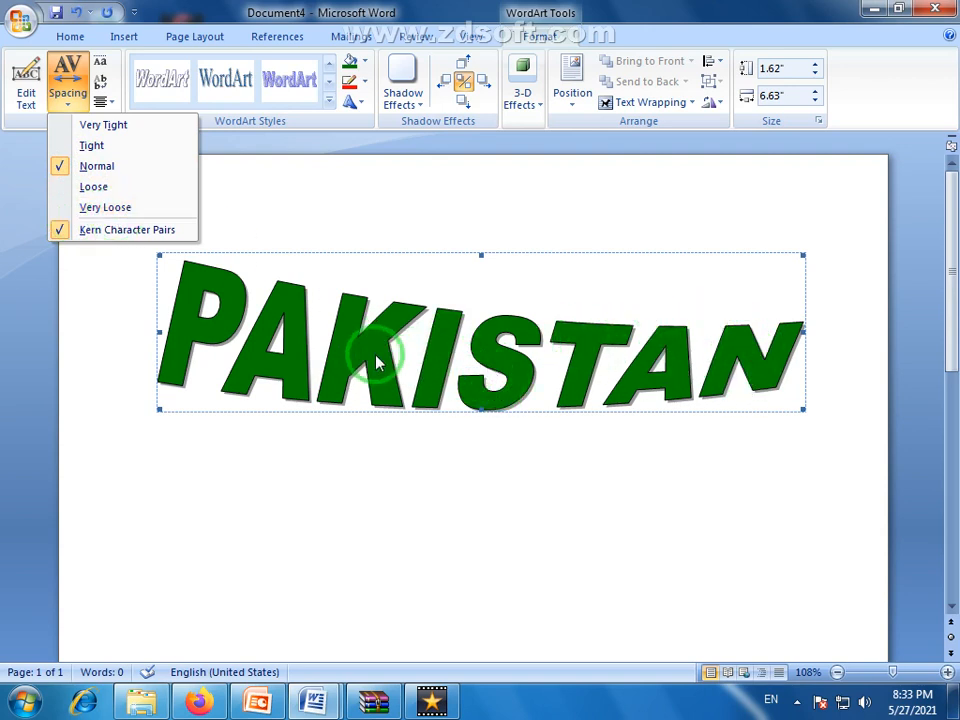
left_click(112, 129)
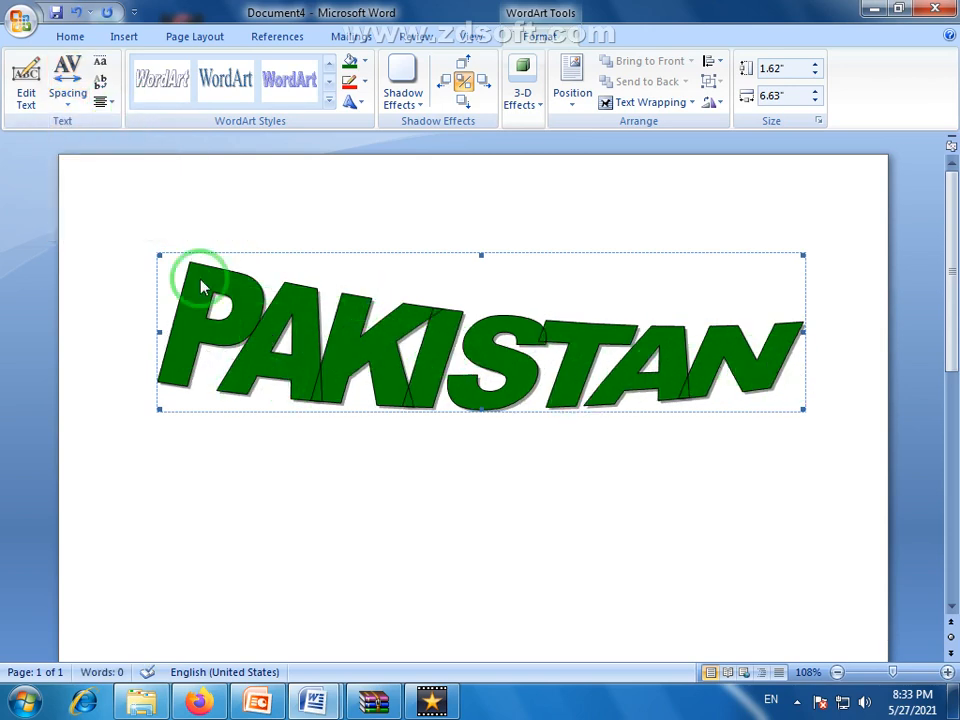
left_click(72, 100)
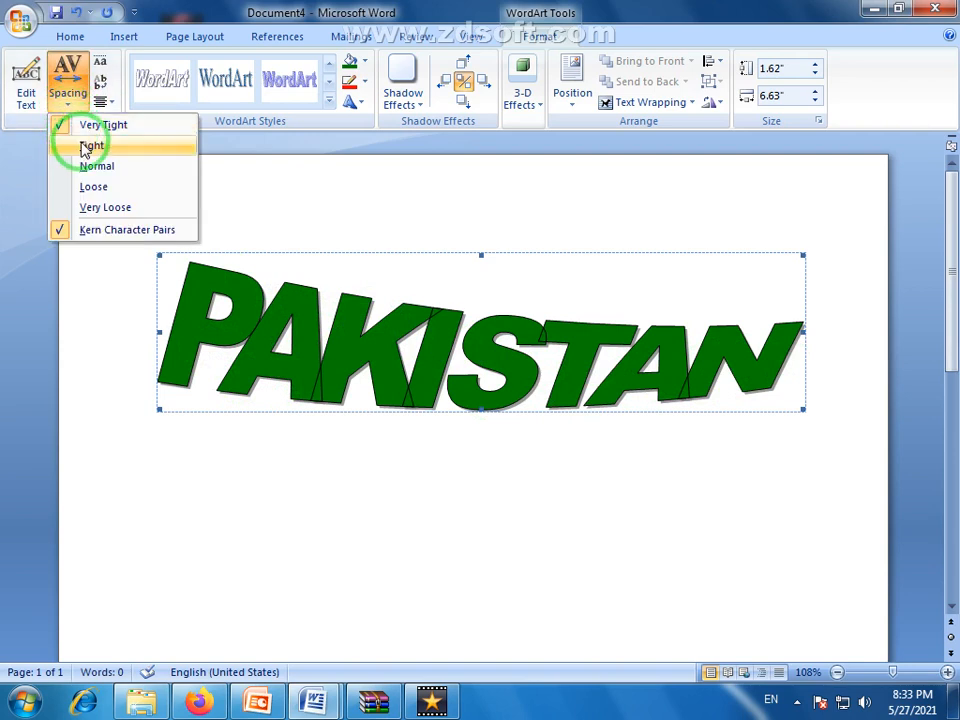
left_click(85, 148)
left_click(70, 100)
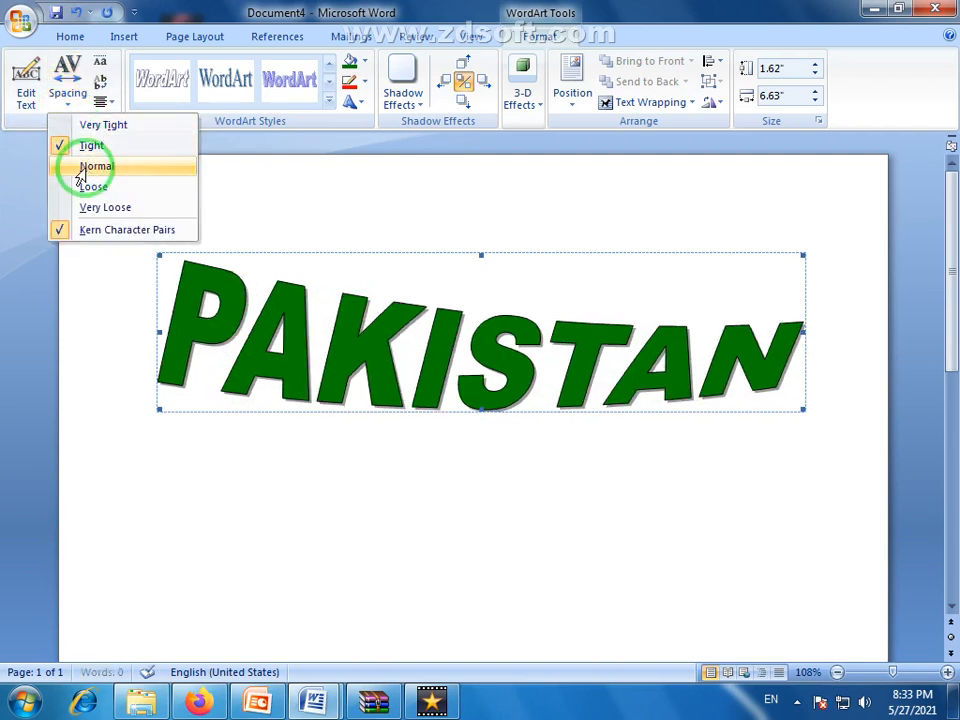
left_click(80, 166)
Try Very Loose letter spacing on the PAKISTAN WordArt and restore the Normal spacing
left_click(66, 100)
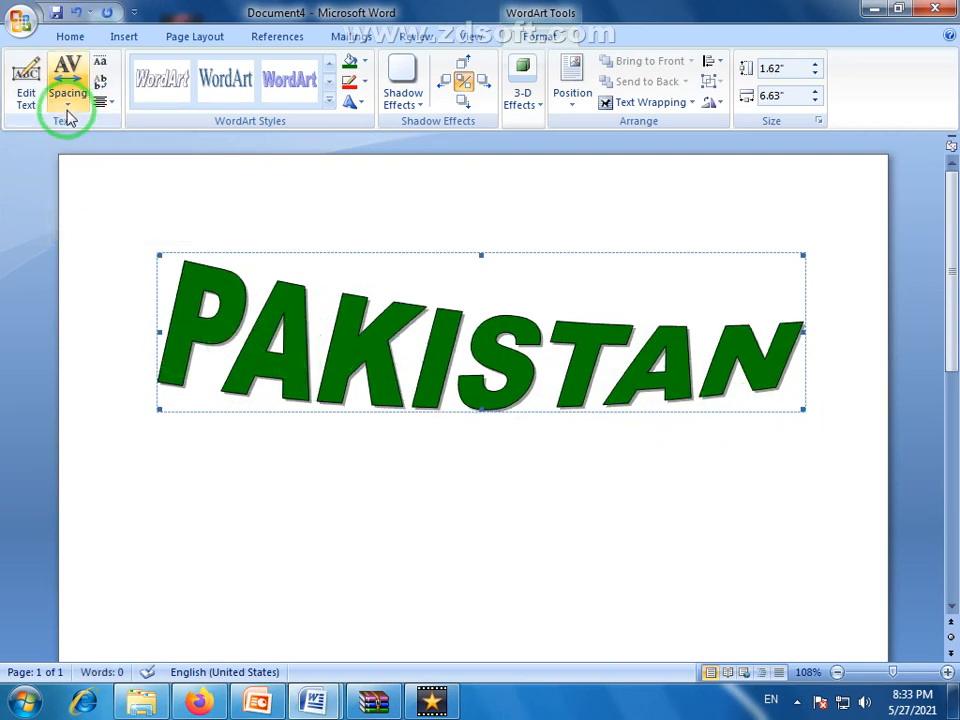
left_click(92, 207)
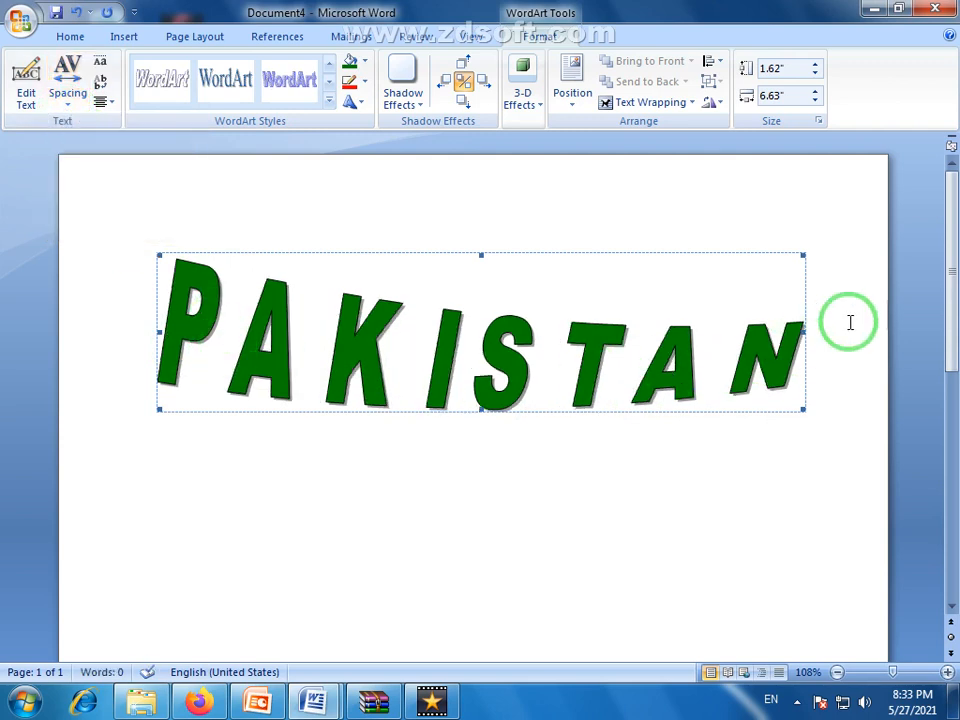
left_click(67, 105)
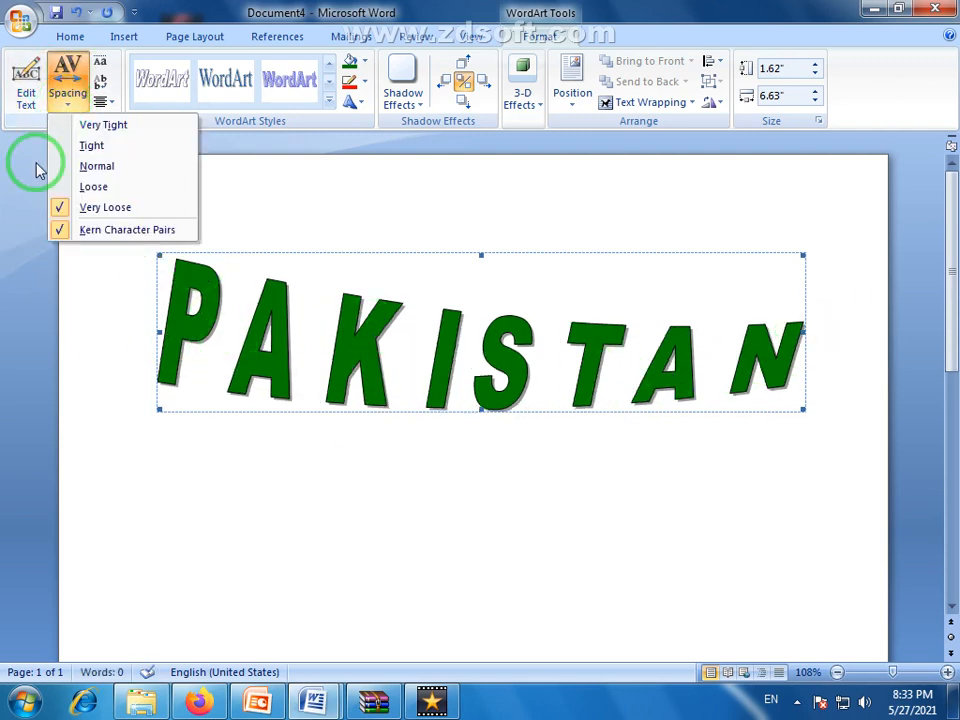
left_click(90, 150)
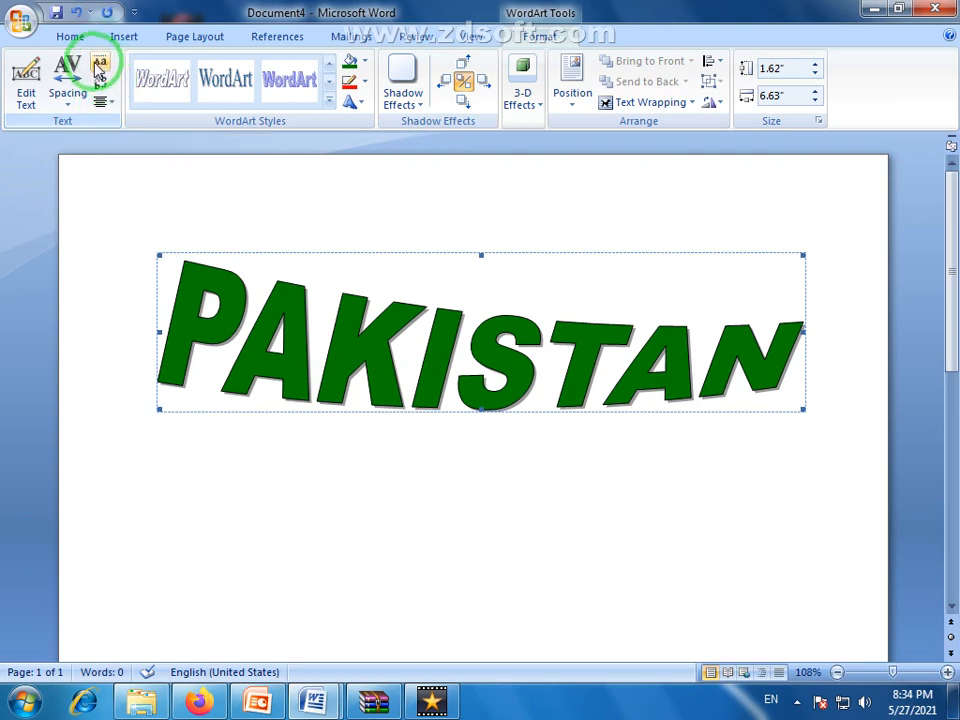
Try even letter height and vertical text on the PAKISTAN WordArt, inspect the stacked letters, and turn both options off
left_click(101, 66)
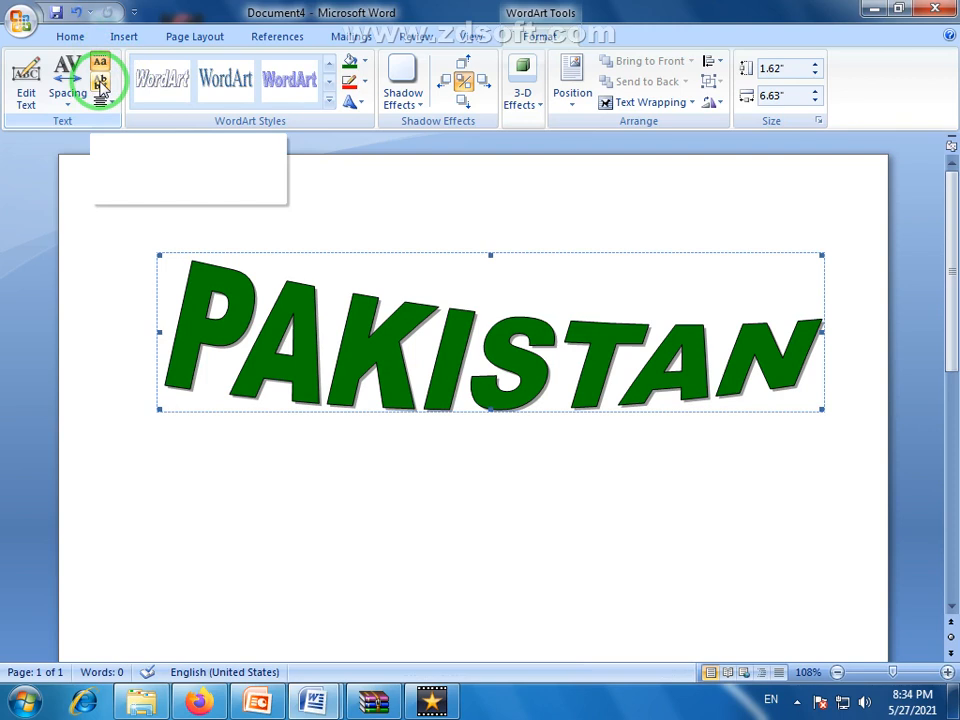
left_click(100, 85)
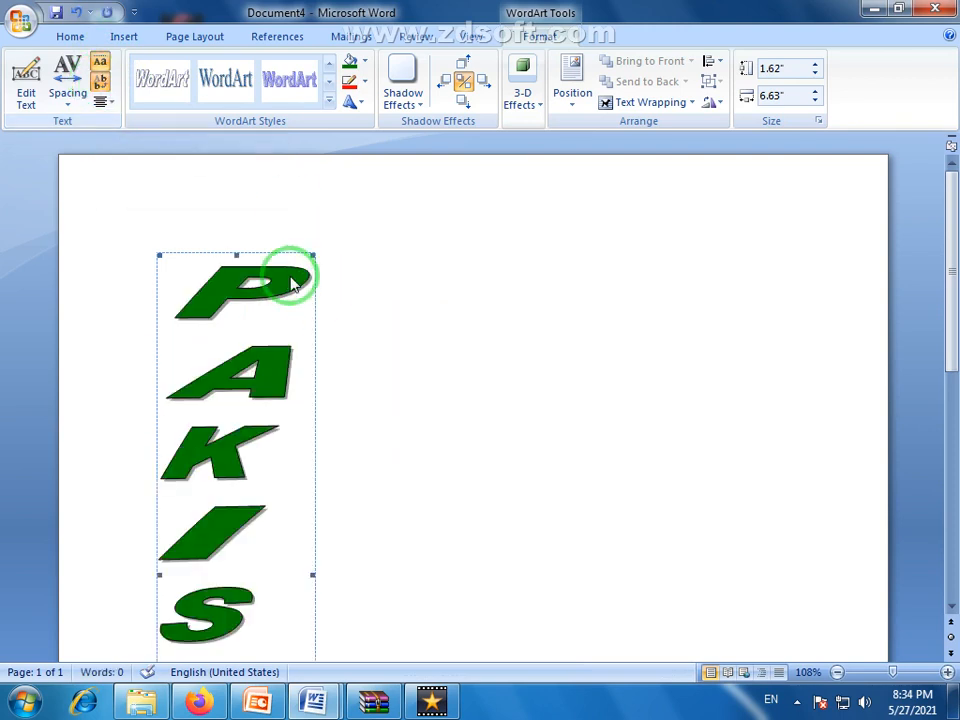
scroll(278, 360, "down", 3)
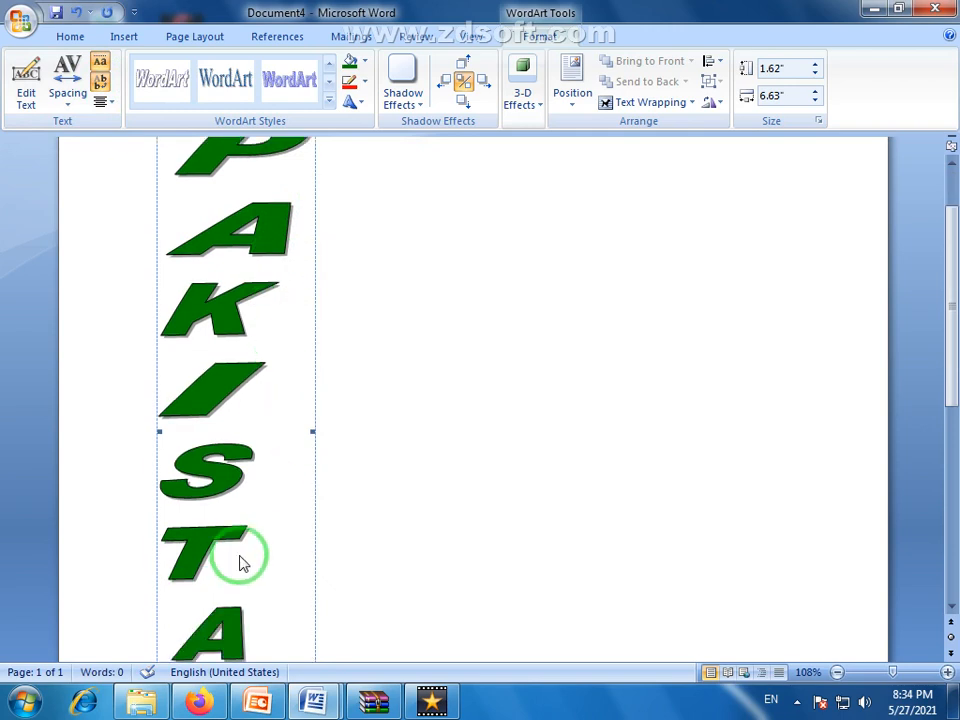
scroll(255, 460, "up", 3)
scroll(253, 460, "down", 4)
scroll(259, 375, "up", 4)
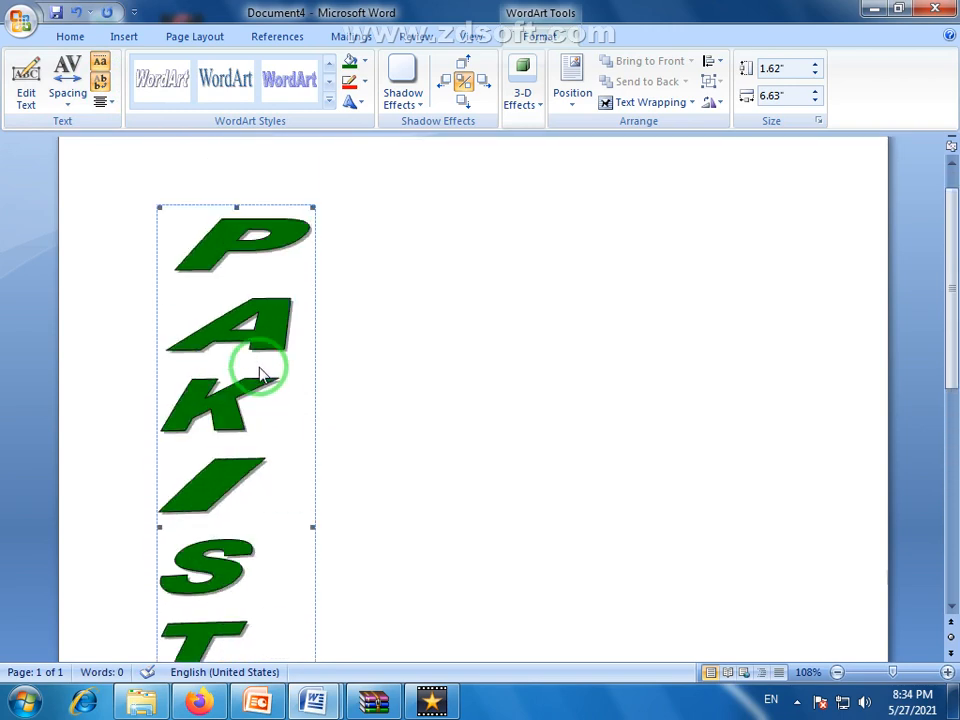
scroll(182, 146, "up", 1)
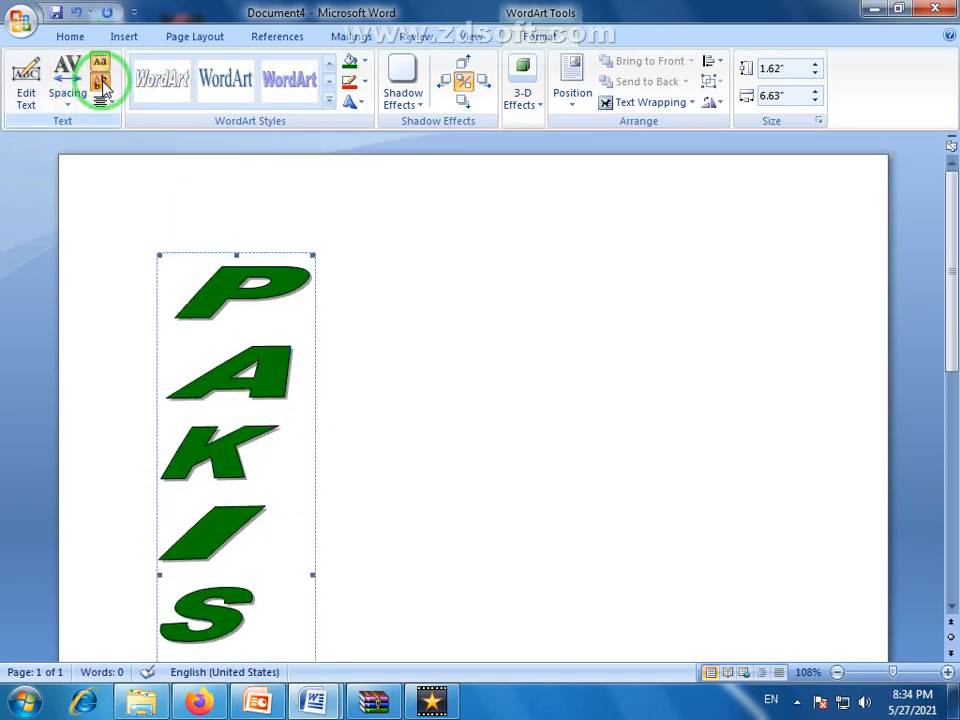
left_click(101, 85)
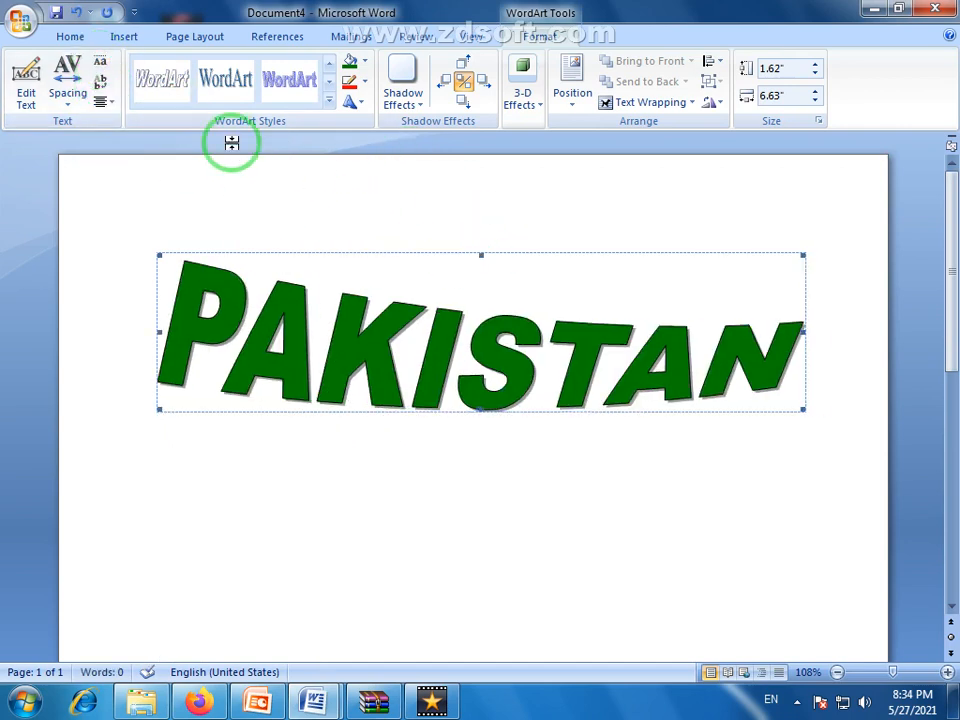
left_click(110, 104)
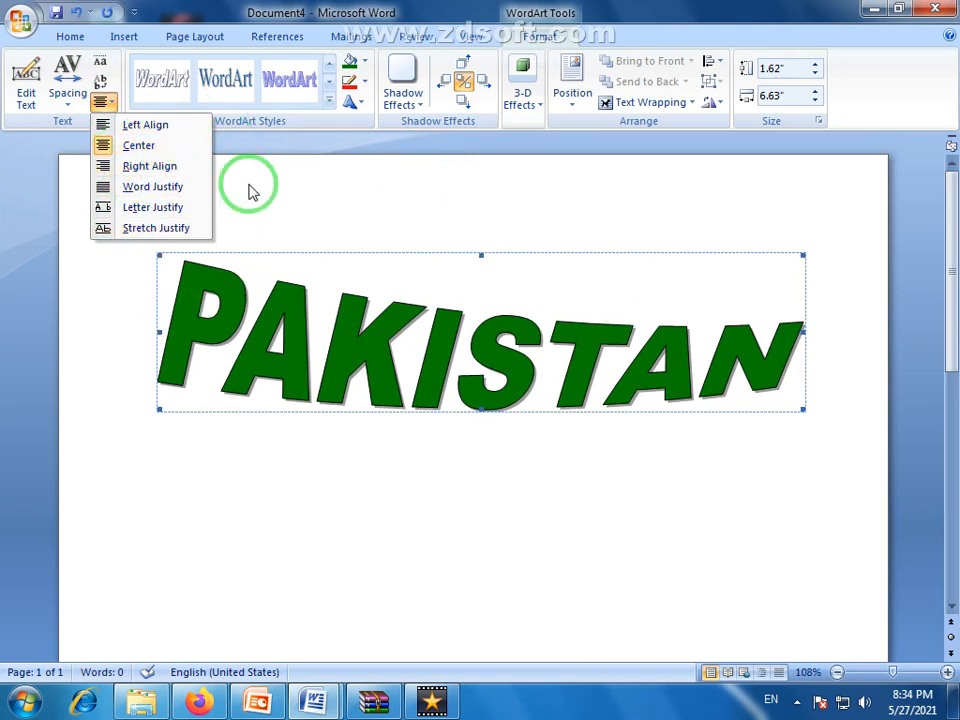
left_click(79, 150)
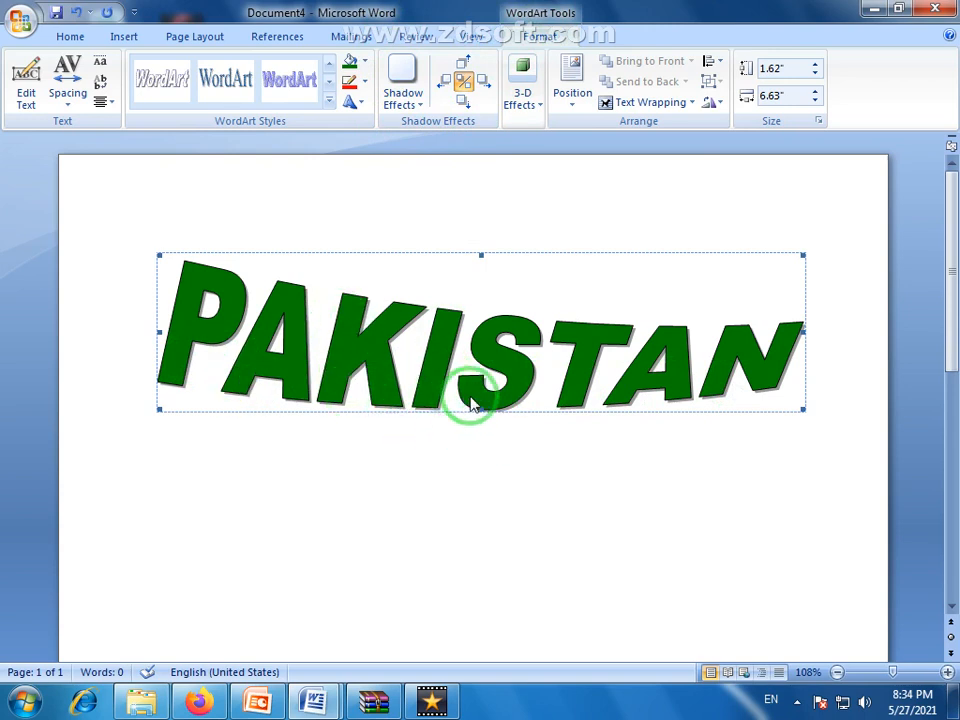
Apply the first Drop Shadow style to the PAKISTAN WordArt in semitransparent red, and toggle the shadow off and on again
left_click(420, 110)
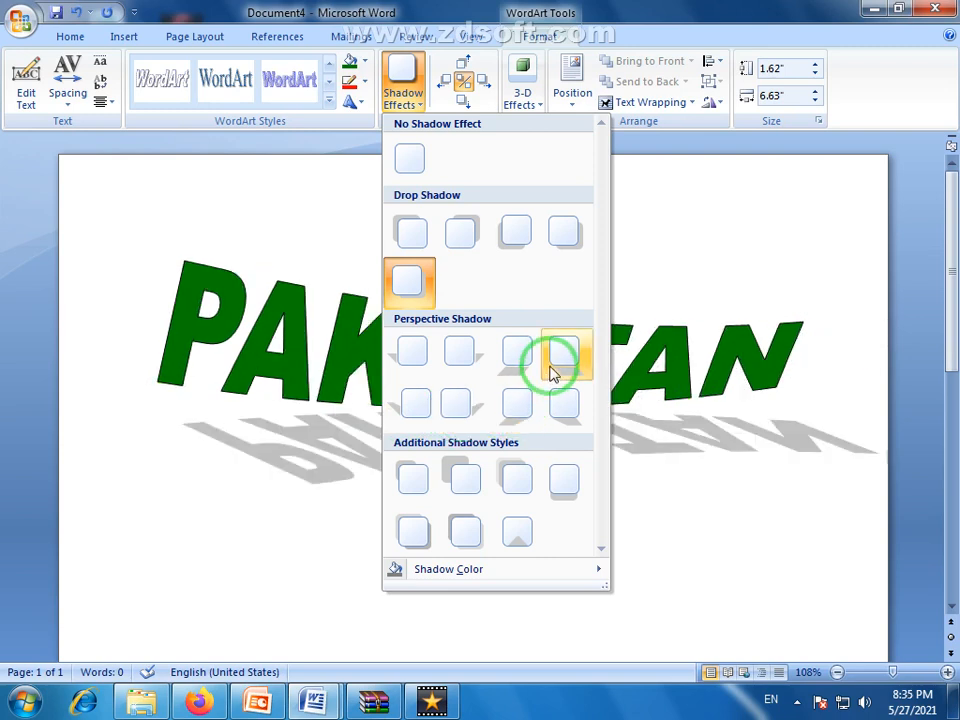
left_click(405, 233)
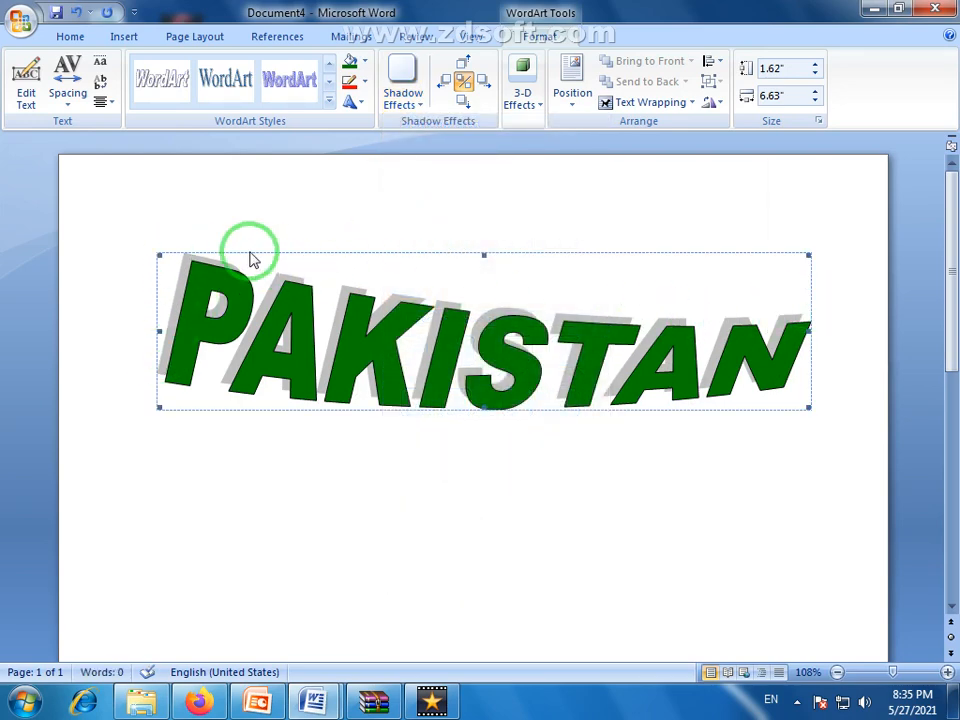
left_click(418, 100)
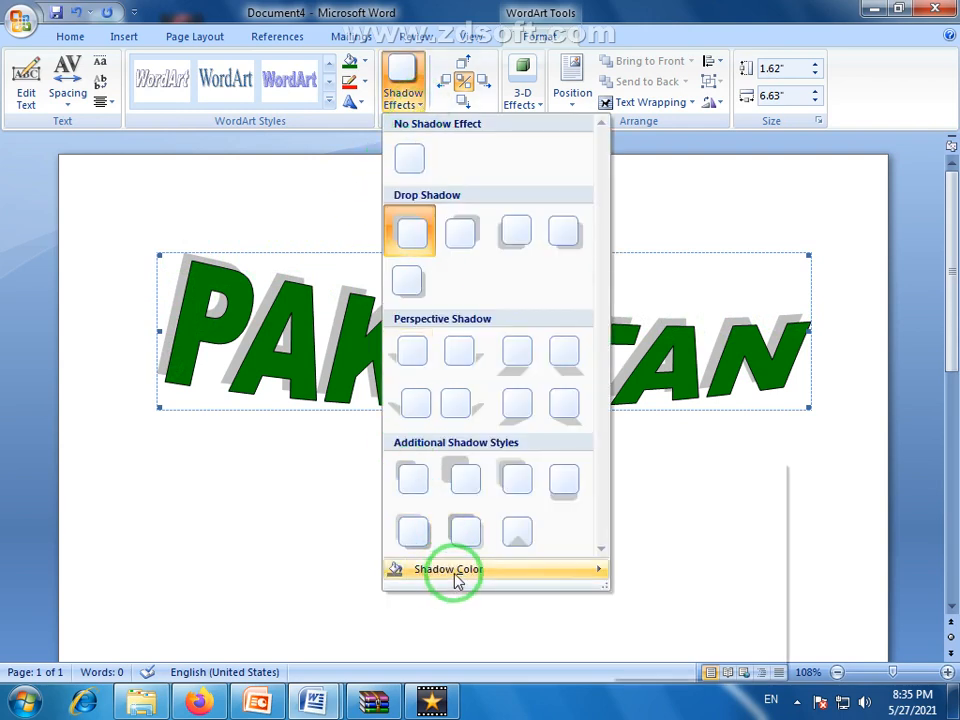
mouse_move(456, 574)
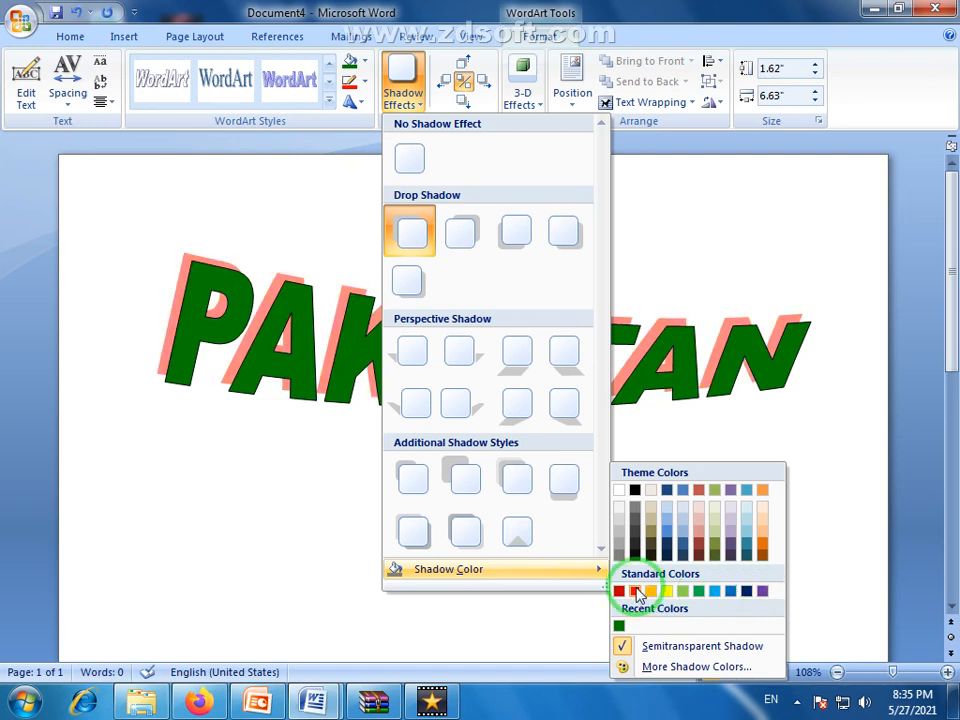
left_click(636, 591)
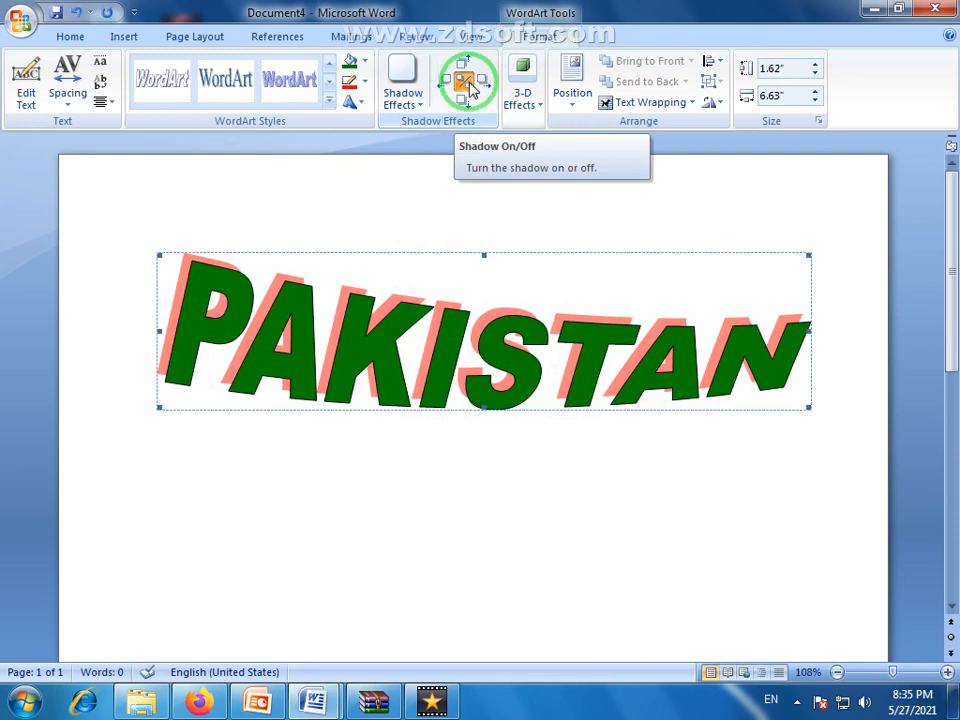
left_click(466, 86)
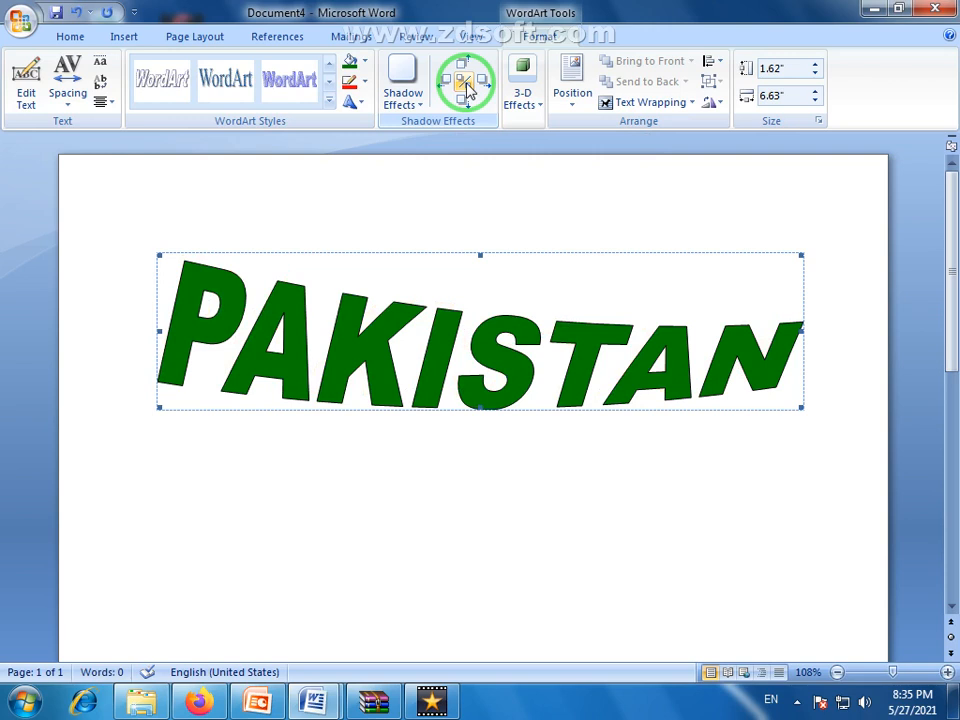
left_click(466, 86)
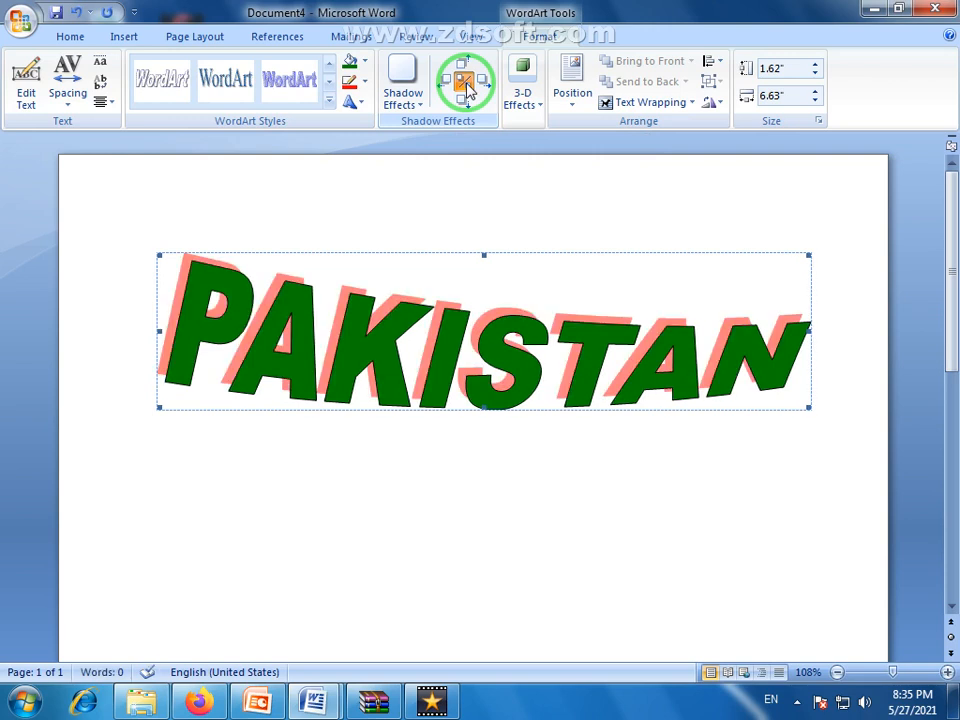
Nudge the PAKISTAN WordArt's shadow up five times and left three times, and turn the shadow off
left_click(466, 68)
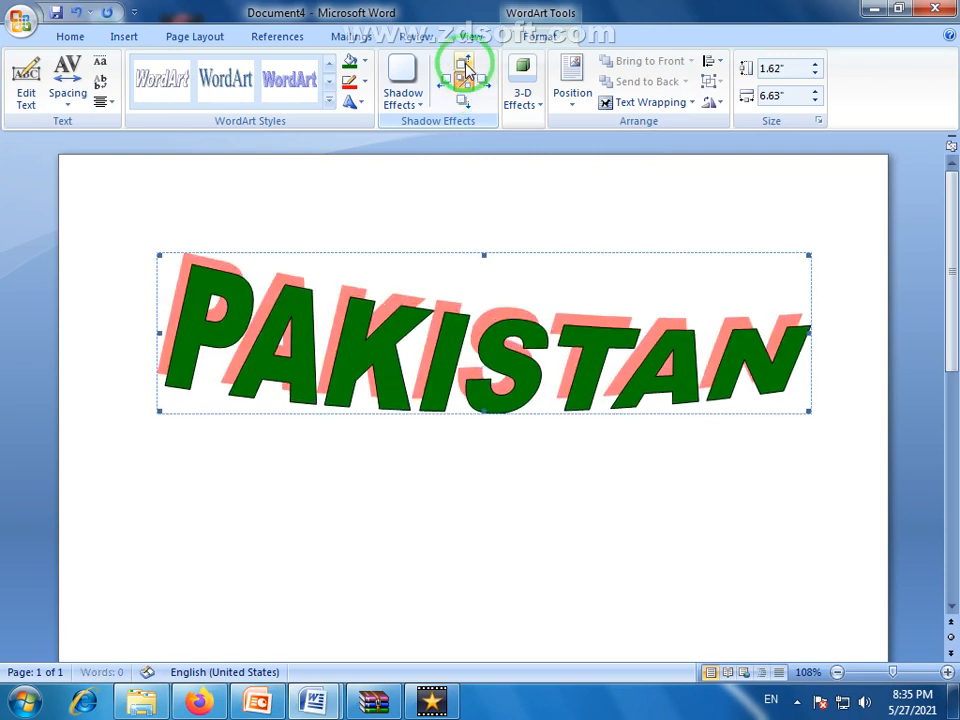
left_click(466, 68)
left_click(466, 68)
left_click(466, 68)
left_click(466, 68)
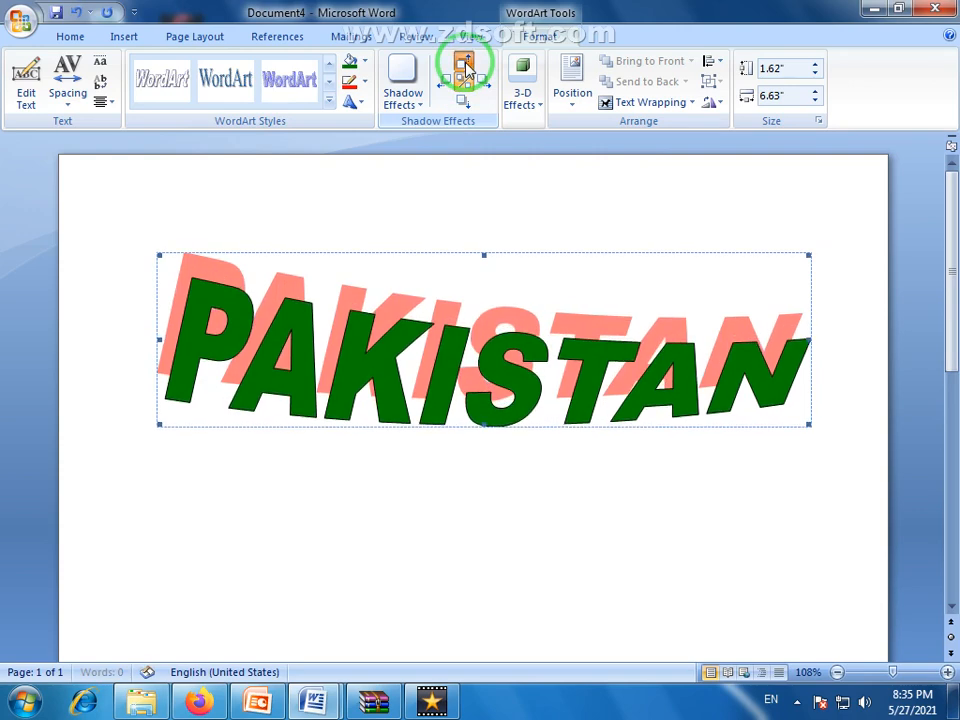
left_click(450, 81)
left_click(450, 81)
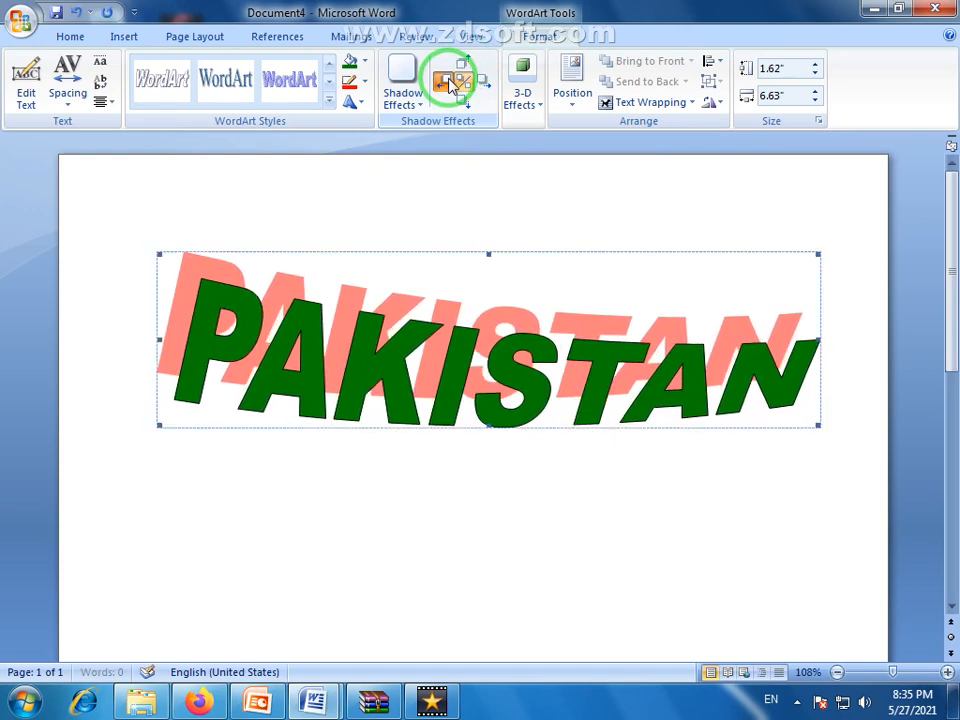
left_click(450, 81)
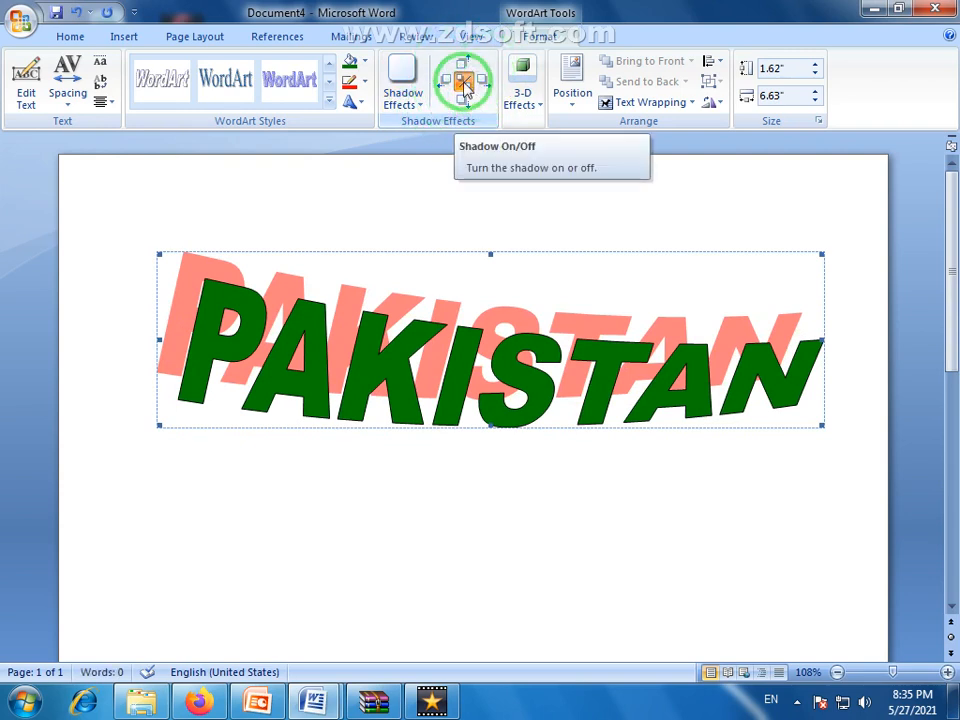
left_click(464, 86)
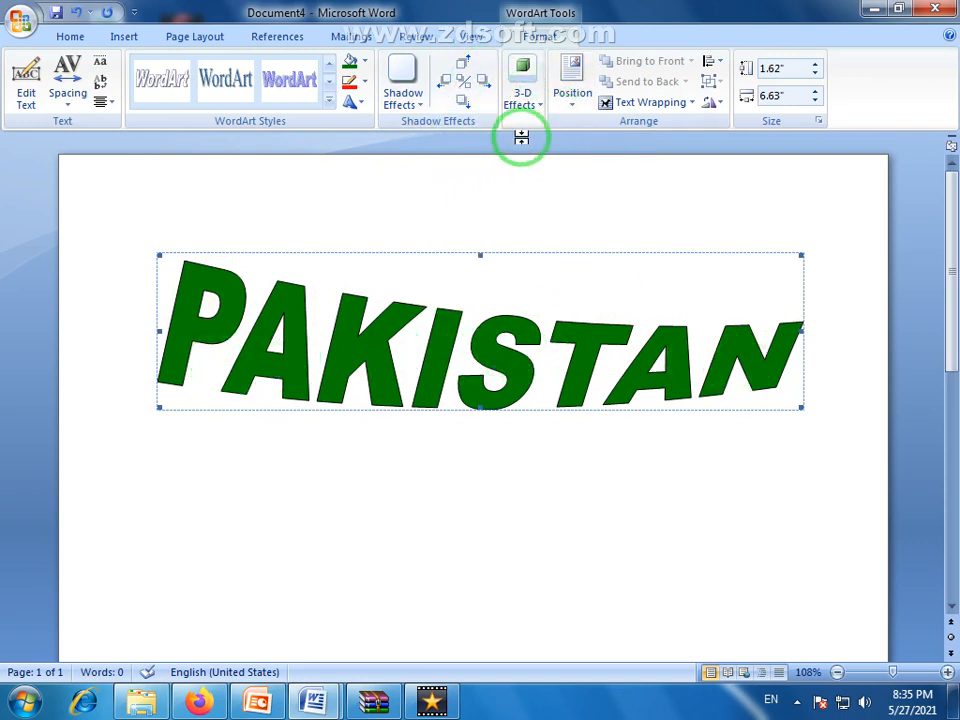
Apply the first Parallel 3-D effect to the PAKISTAN WordArt and set its 3-D color to yellow
left_click(540, 100)
left_click(533, 180)
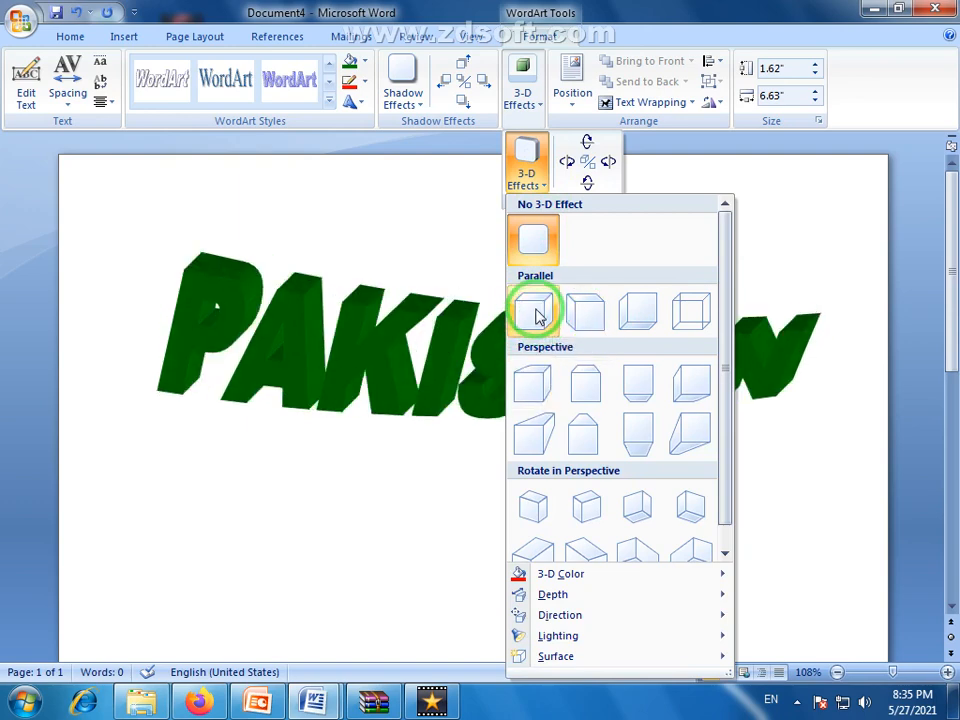
left_click(537, 314)
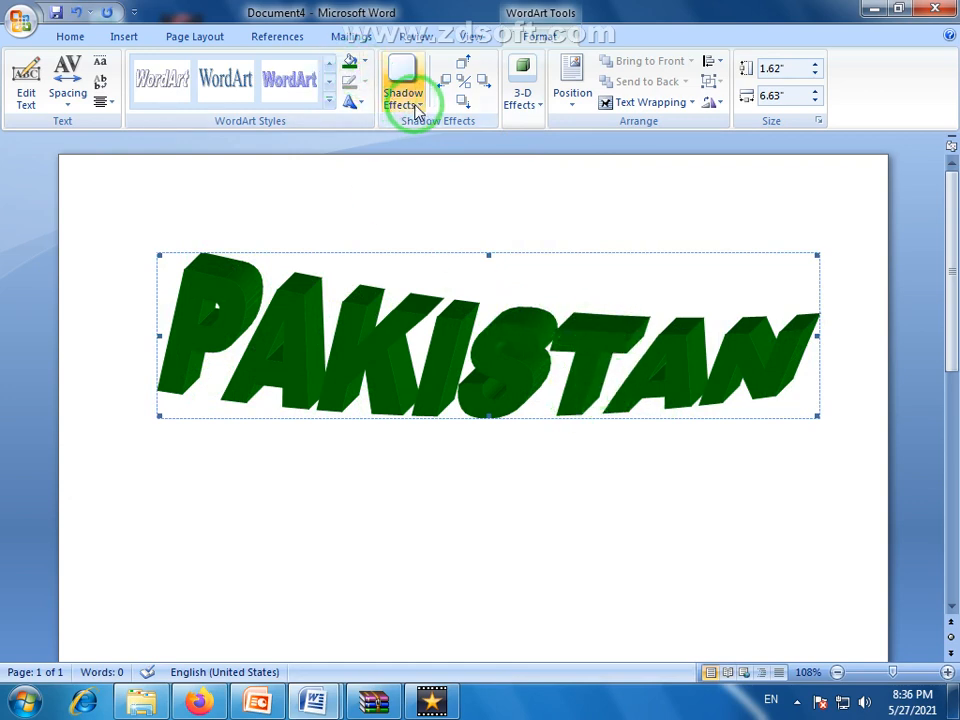
left_click(540, 112)
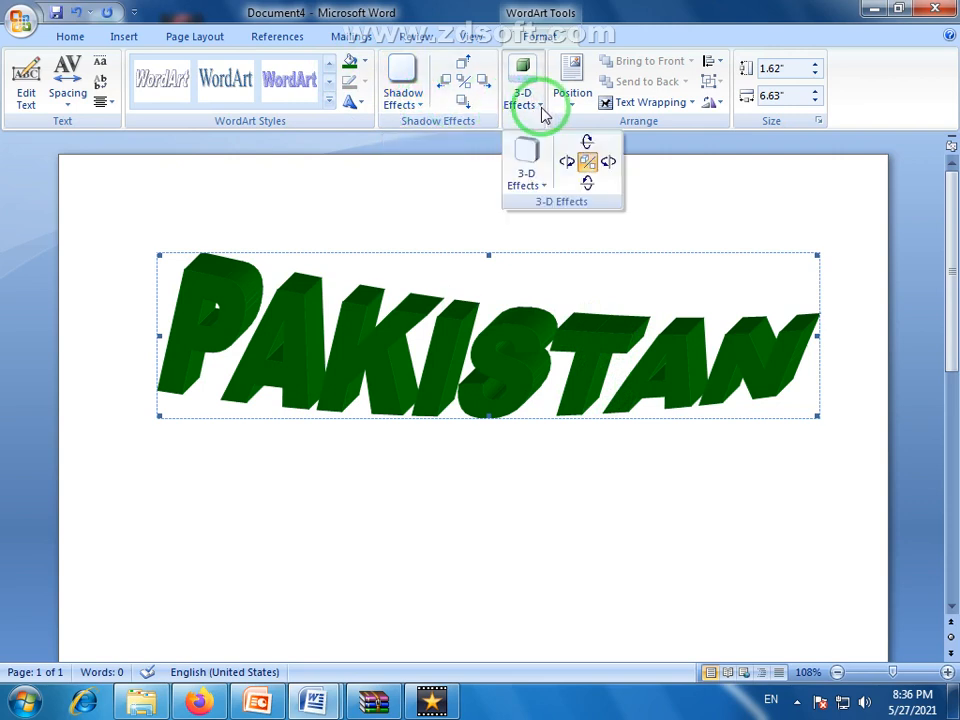
left_click(547, 185)
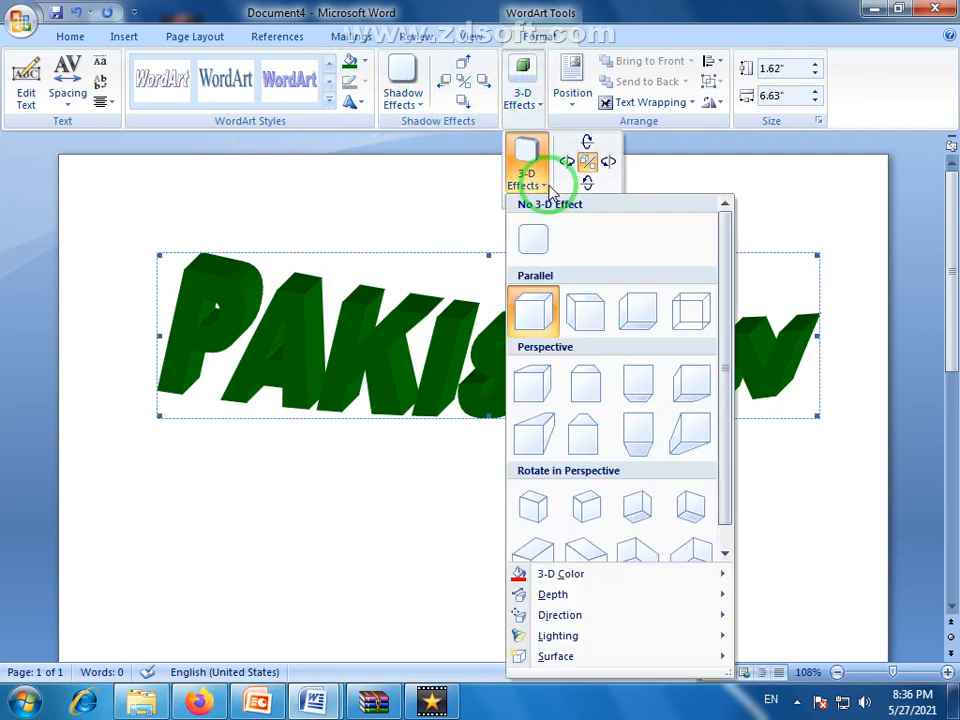
left_click(583, 576)
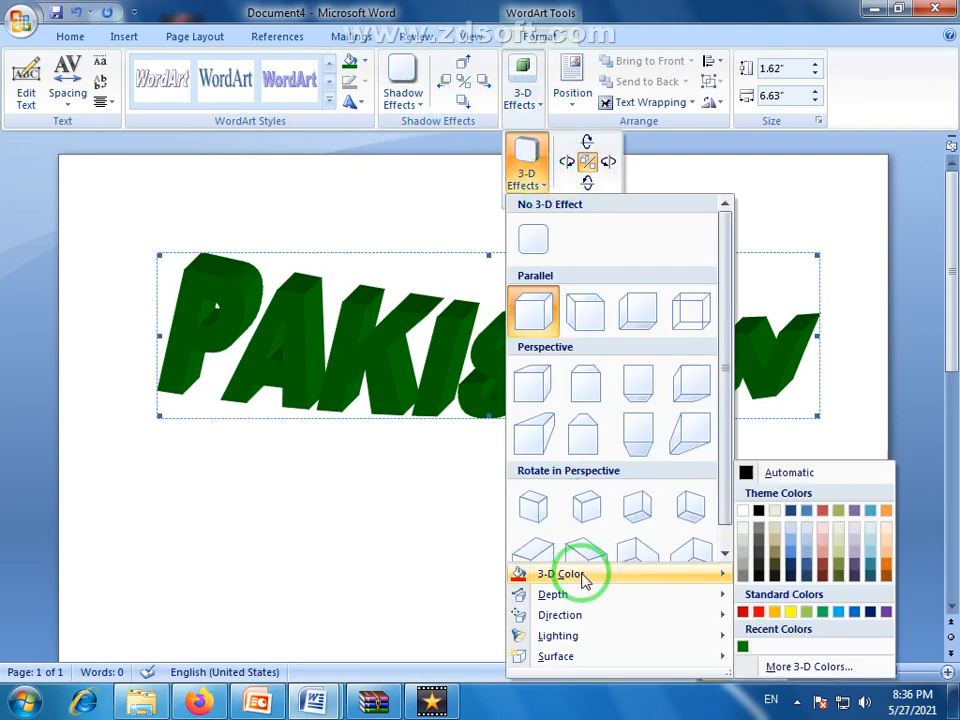
left_click(791, 613)
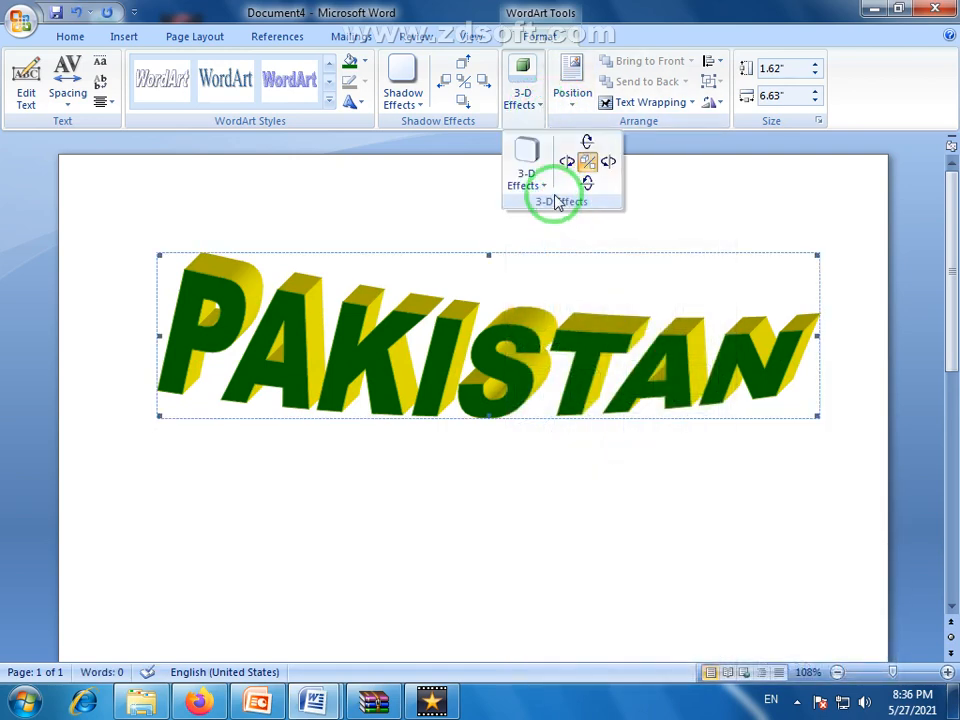
Examine the 3-D effect's depth, direction, lighting and surface options and the Rotate in Perspective styles, and close the list
left_click(540, 182)
mouse_move(566, 594)
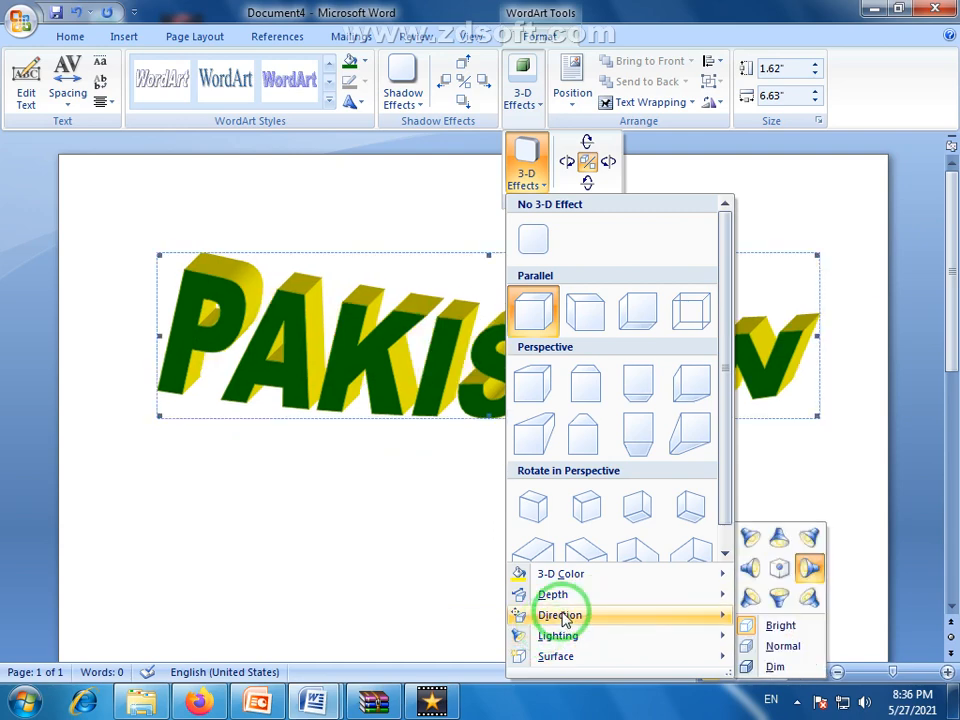
mouse_move(698, 622)
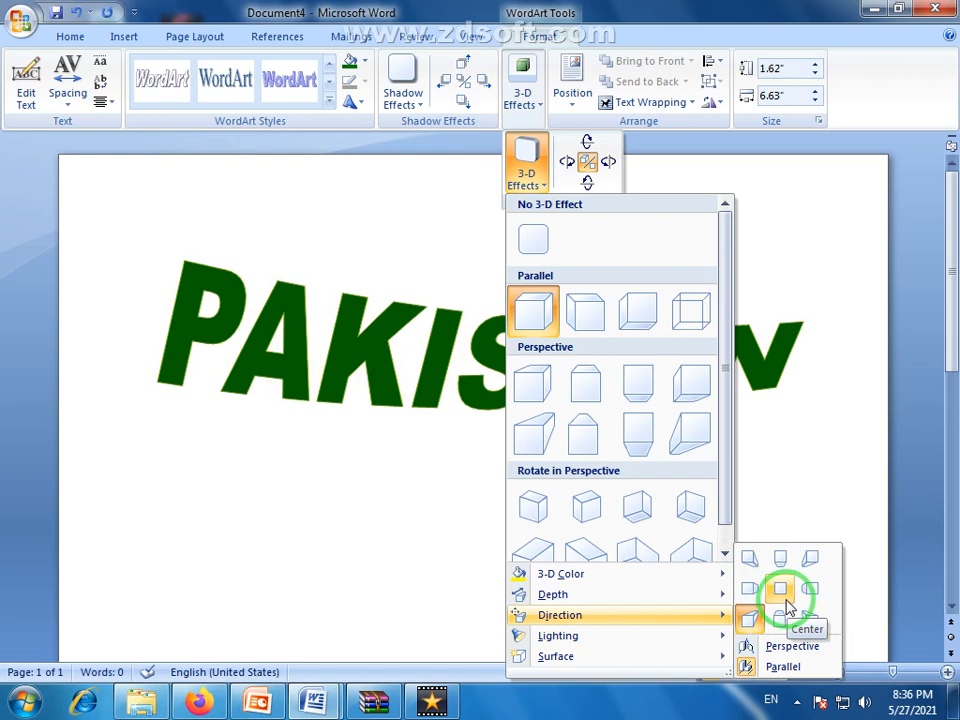
mouse_move(560, 636)
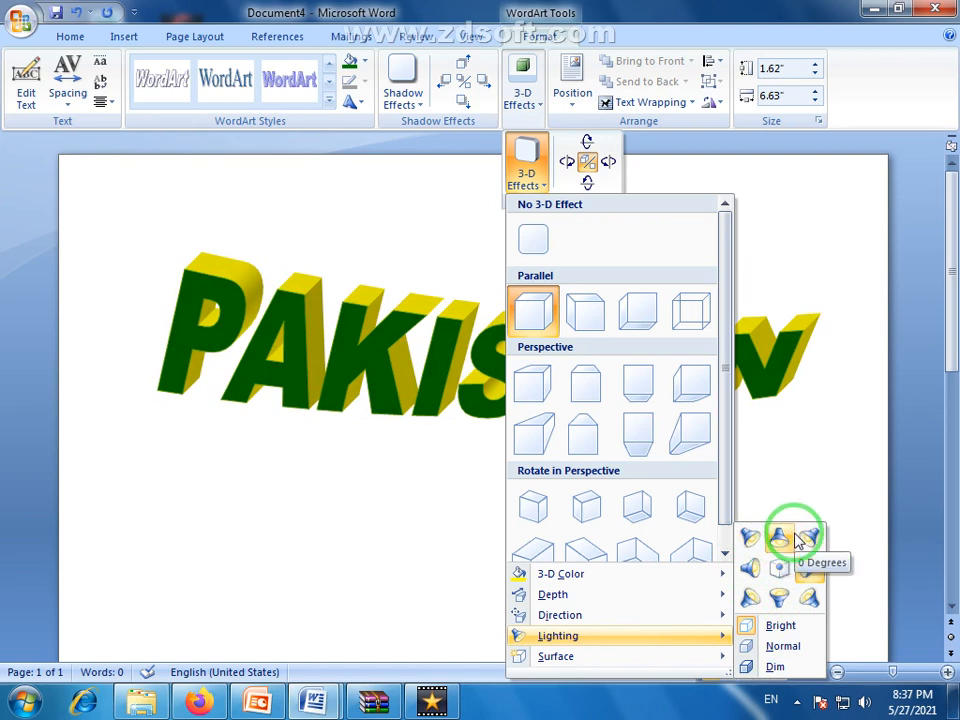
mouse_move(576, 660)
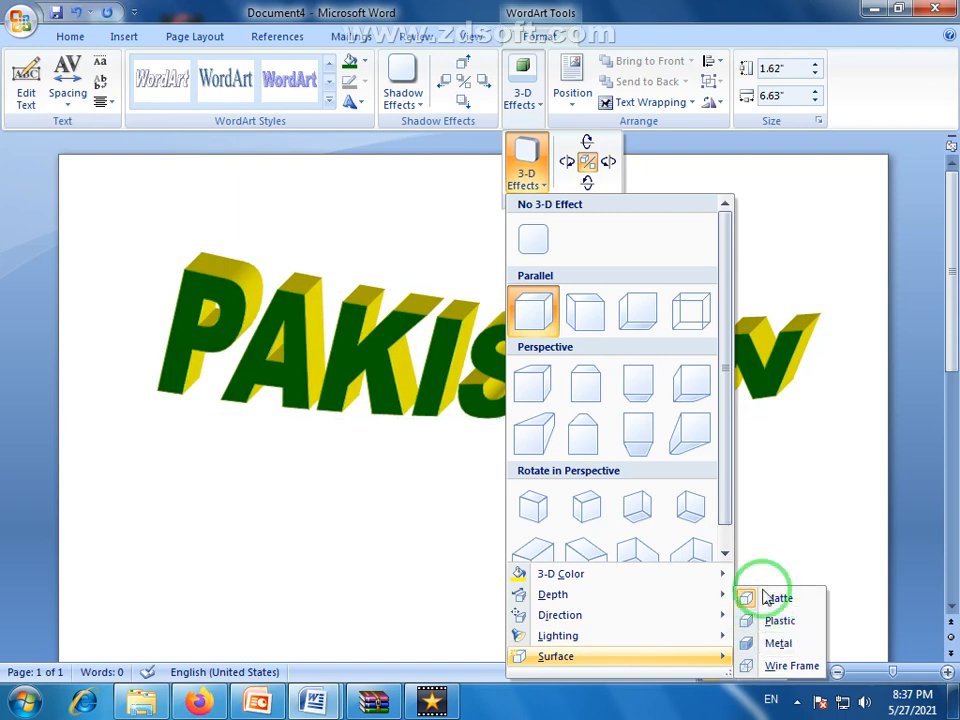
left_click(760, 620)
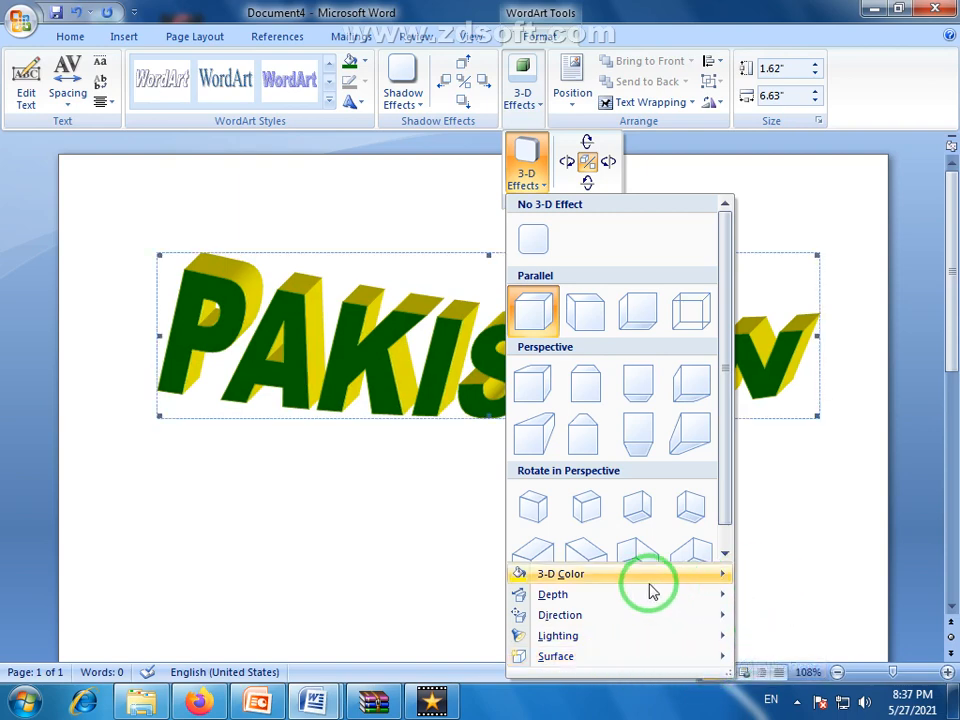
left_click_drag(726, 470, 718, 506)
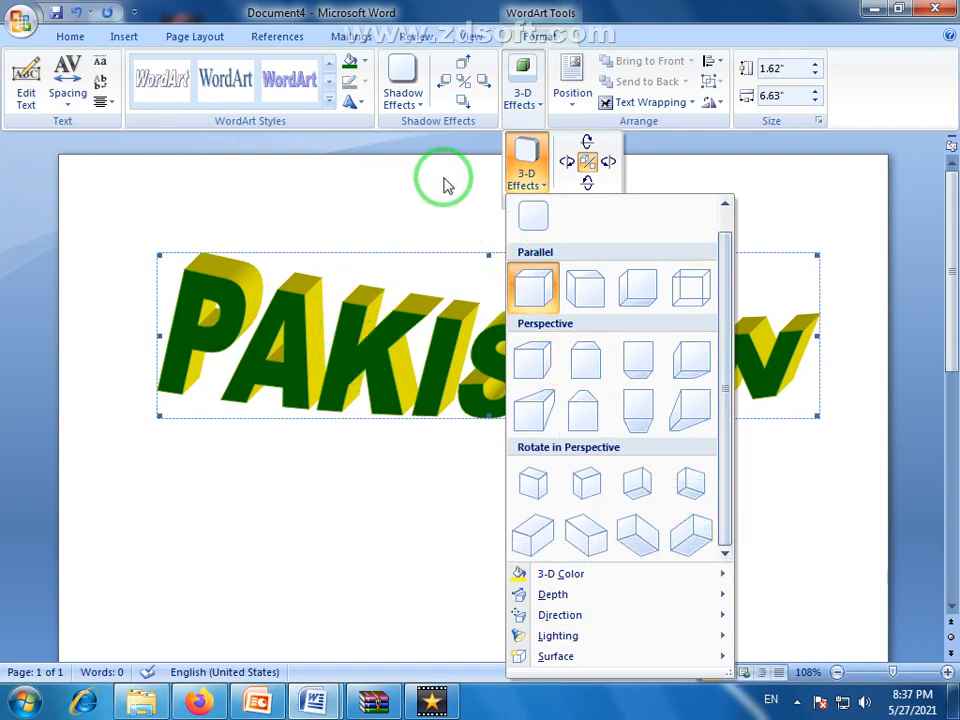
left_click(468, 203)
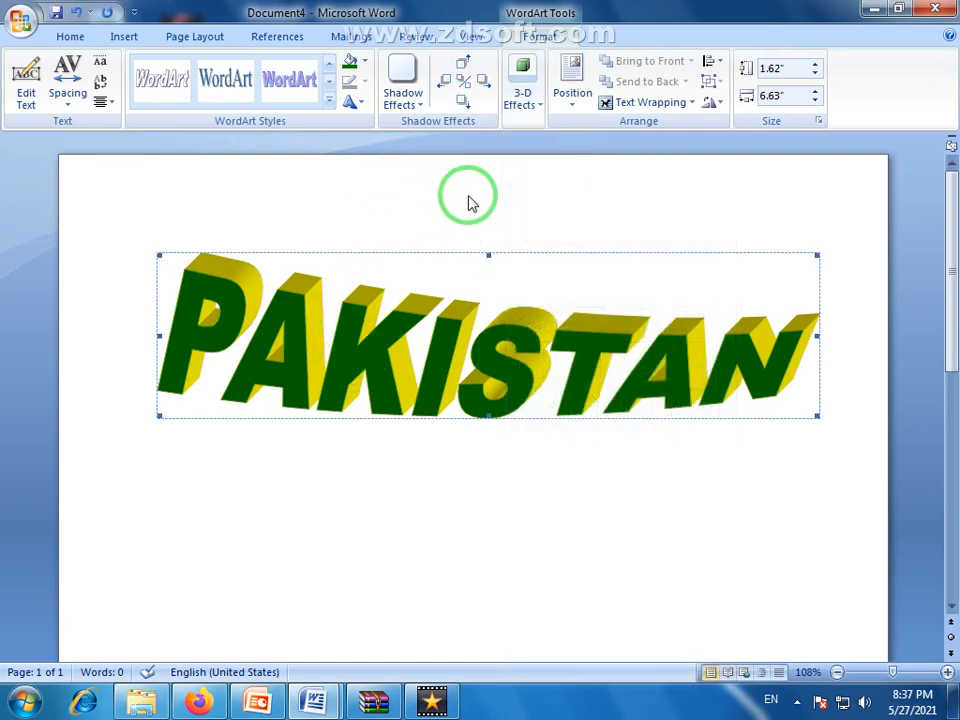
Try tilting the 3-D PAKISTAN WordArt up one step and tilt it back down
left_click(536, 110)
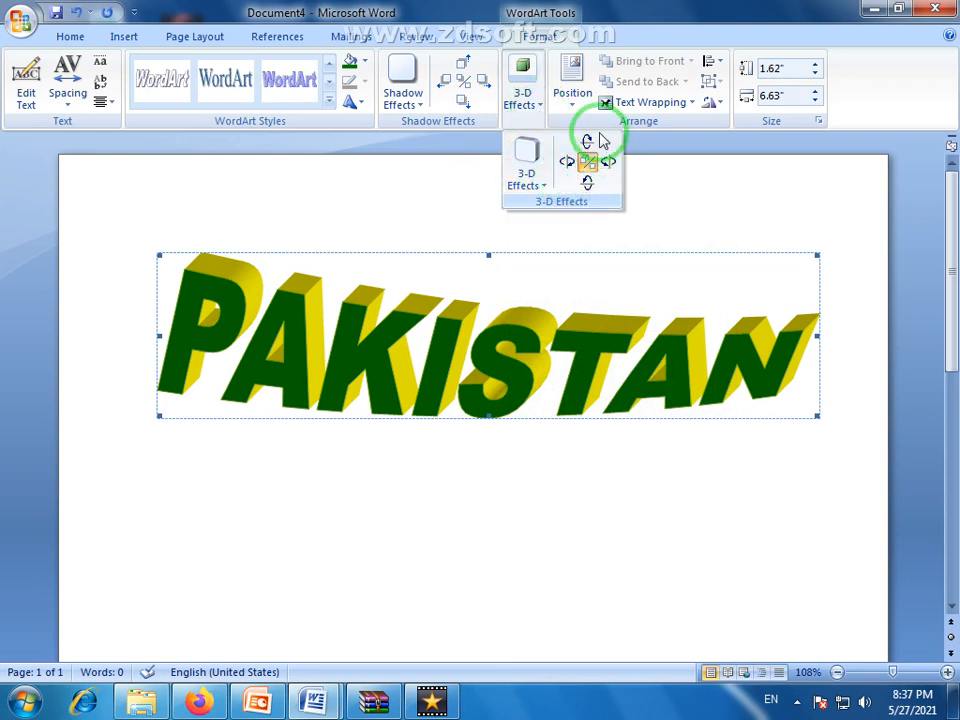
left_click(588, 143)
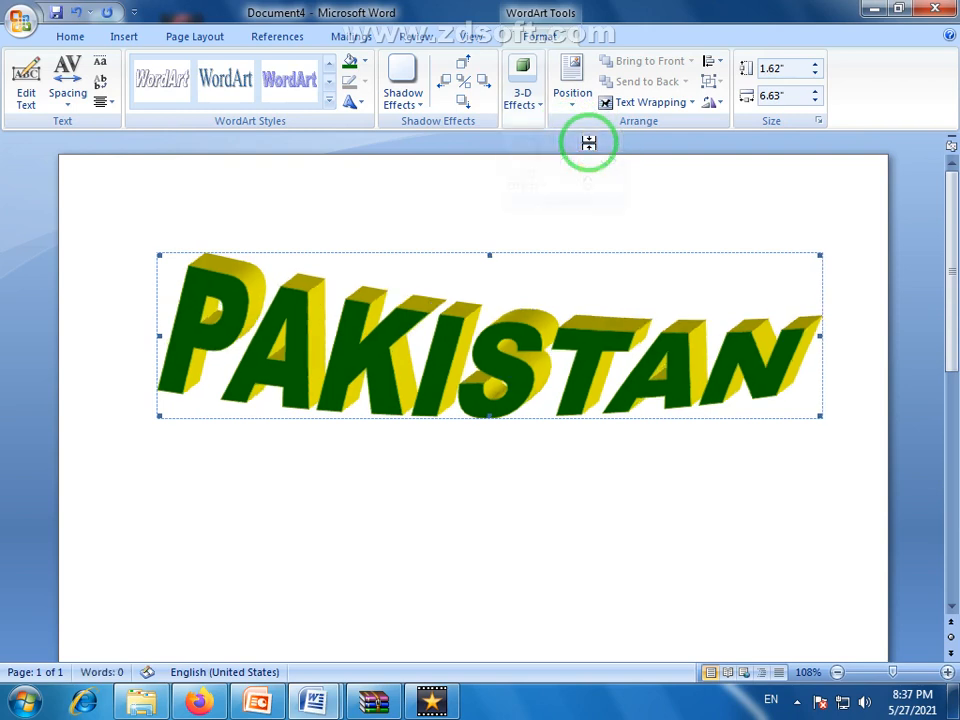
left_click(541, 107)
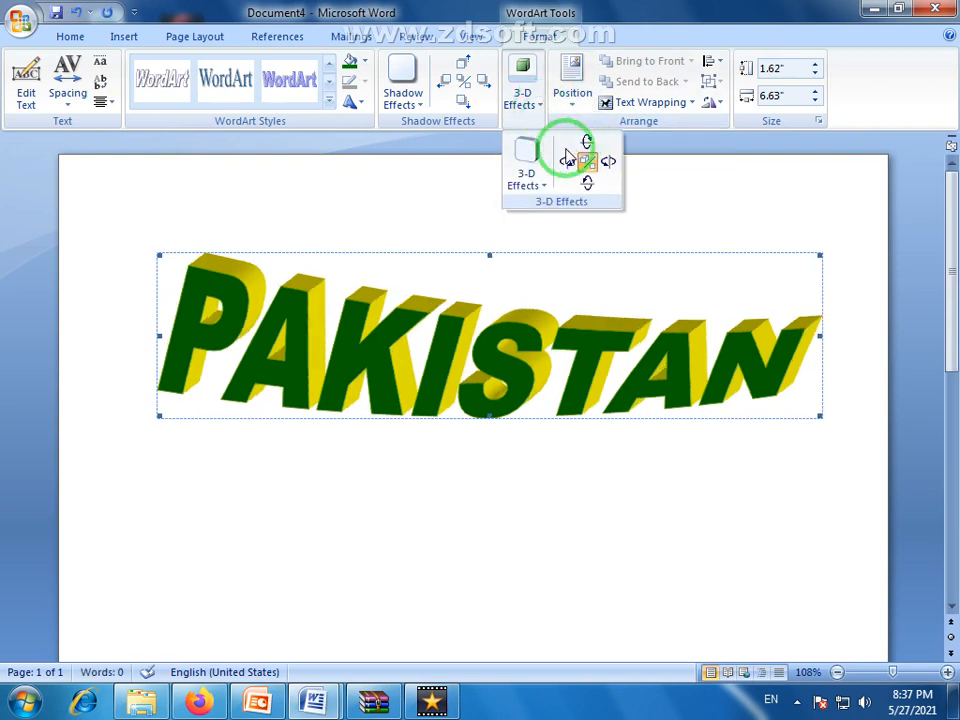
left_click(584, 176)
Tilt the 3-D PAKISTAN WordArt two steps to the left
left_click(541, 110)
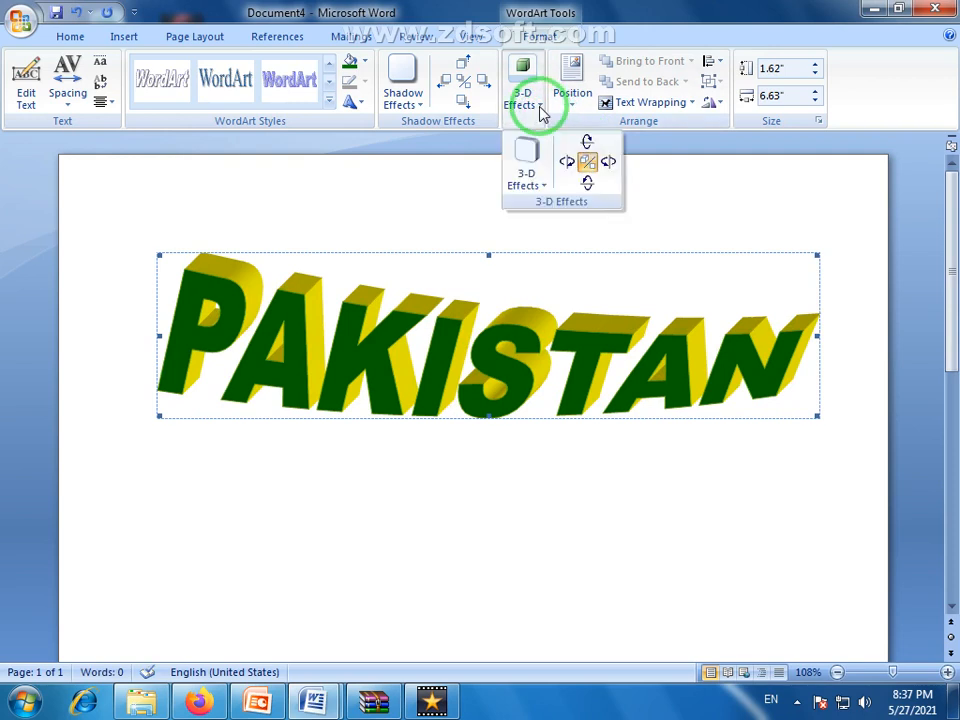
left_click(576, 164)
left_click(541, 112)
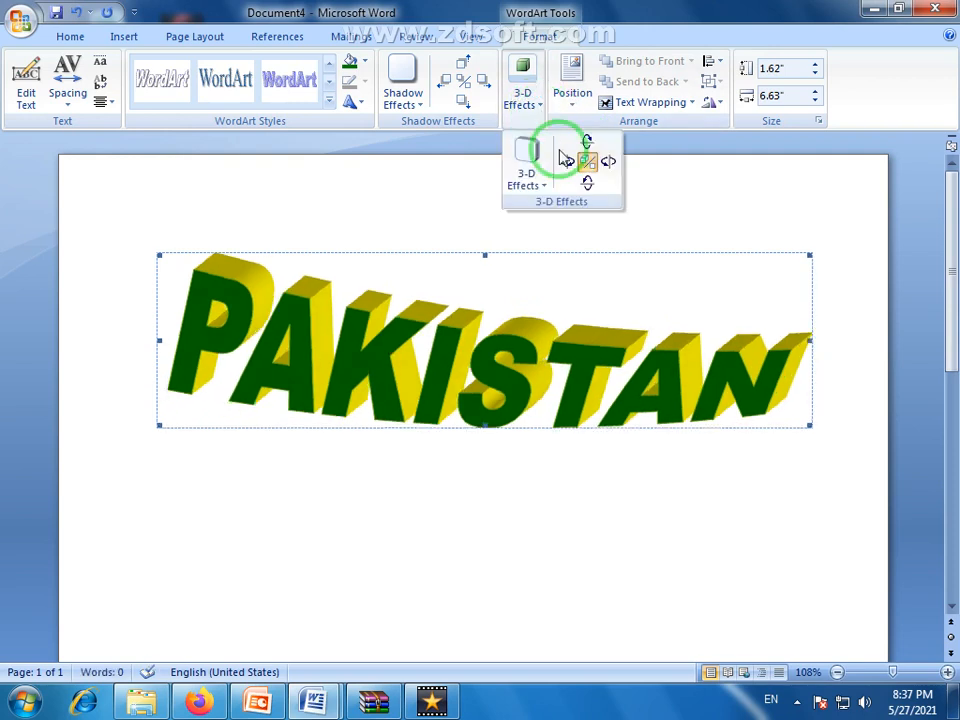
left_click(564, 164)
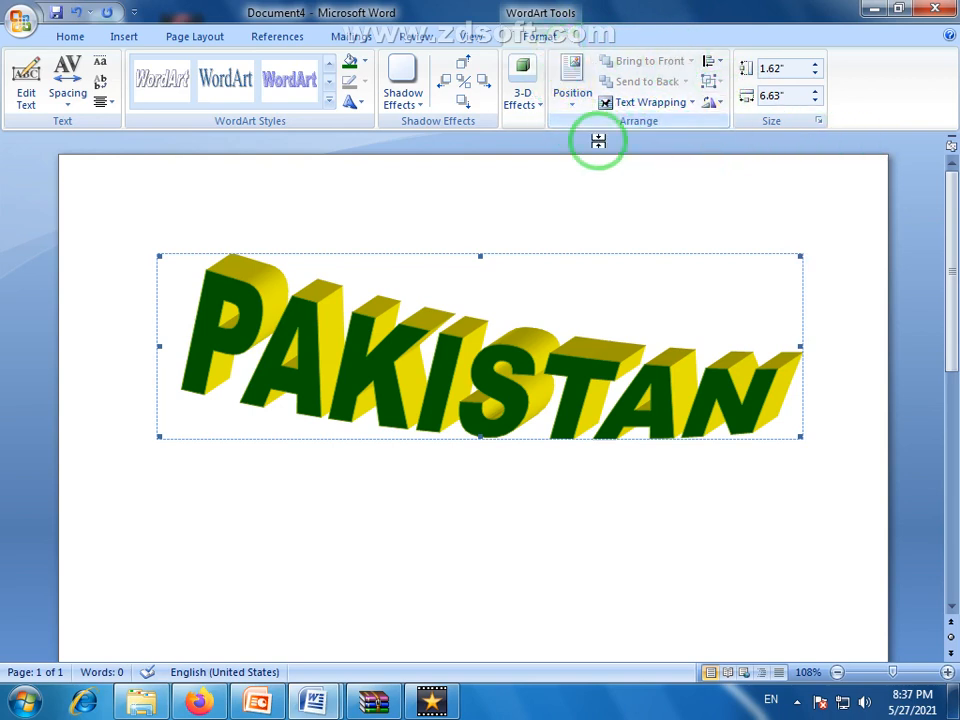
Set the PAKISTAN WordArt's height to 2.62 inches, and stretch its lower edge down to a height of about 3.41 inches
left_click(198, 38)
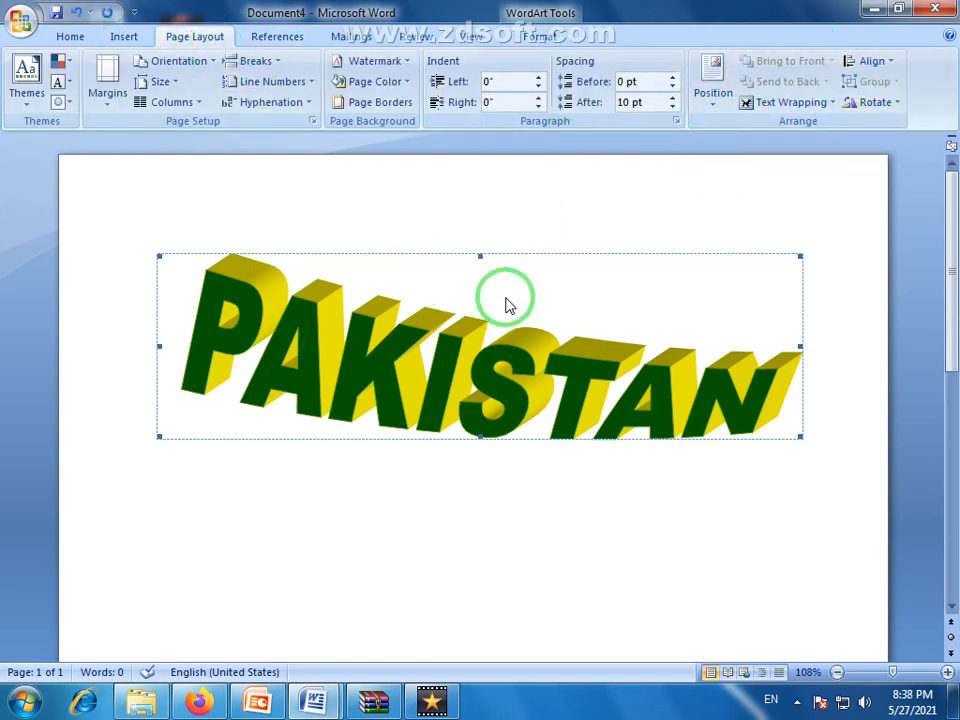
double_click(439, 366)
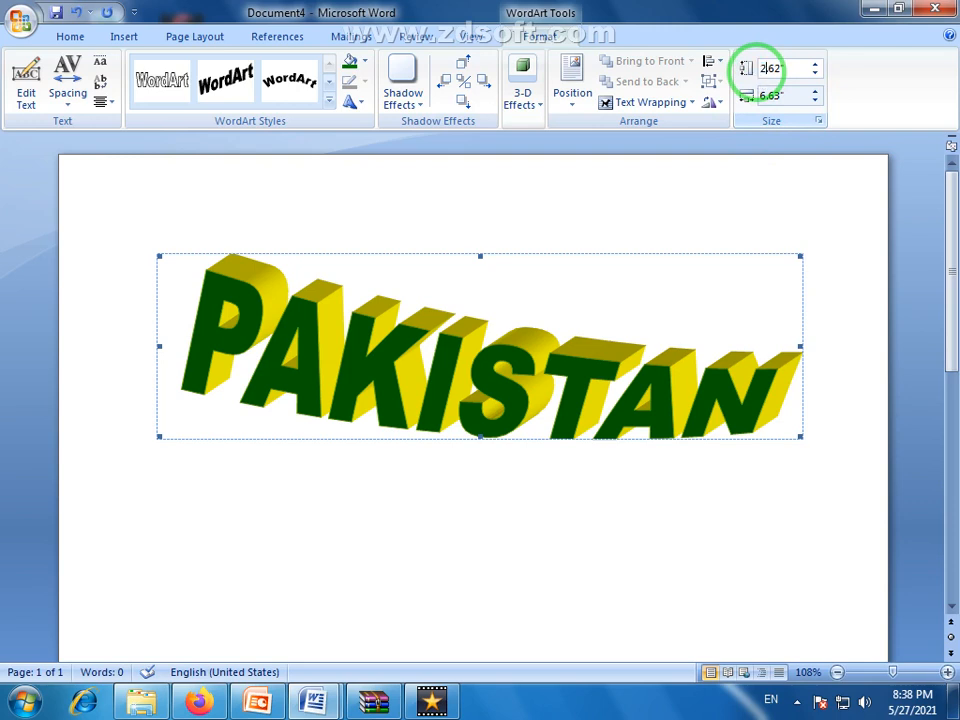
key("Return")
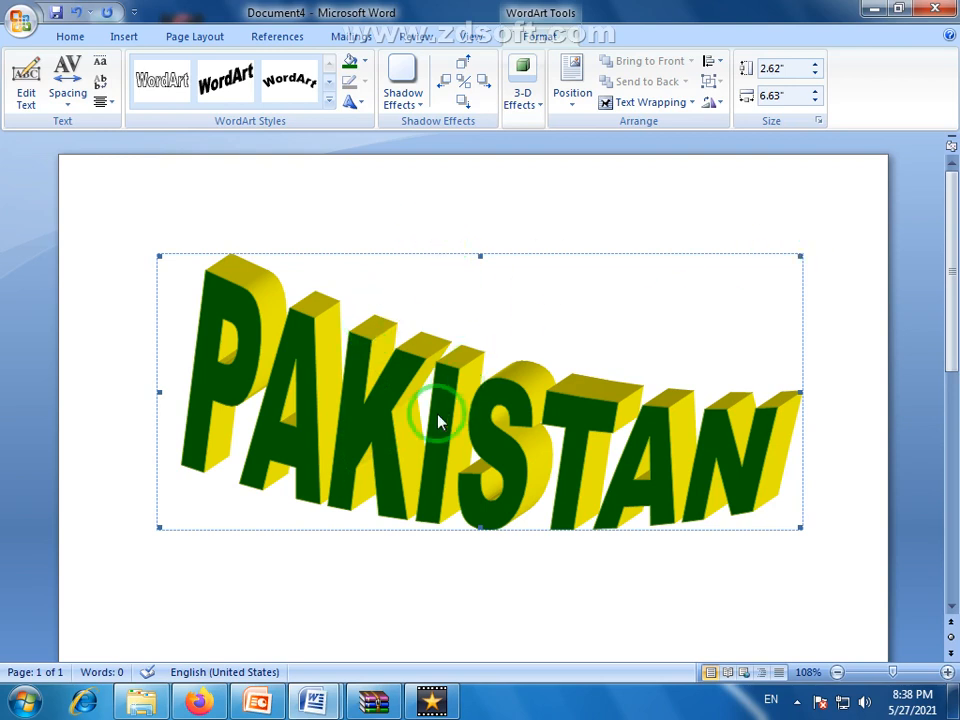
left_click_drag(480, 528, 482, 602)
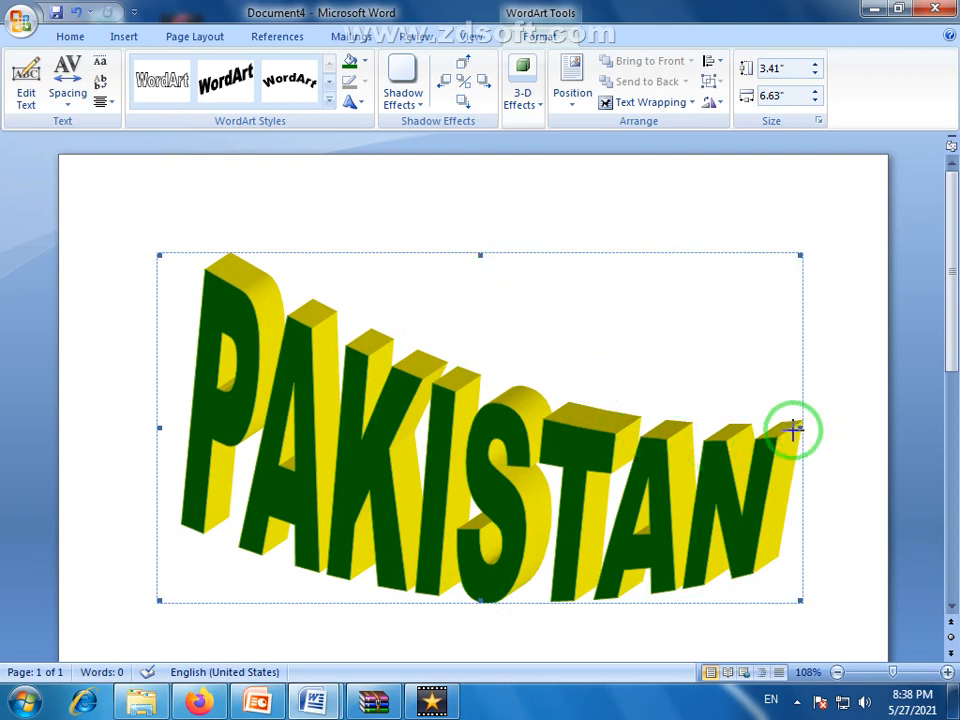
Narrow the PAKISTAN WordArt from its right edge to a width of about 4.85 inches, and deselect it
left_click_drag(793, 431, 626, 431)
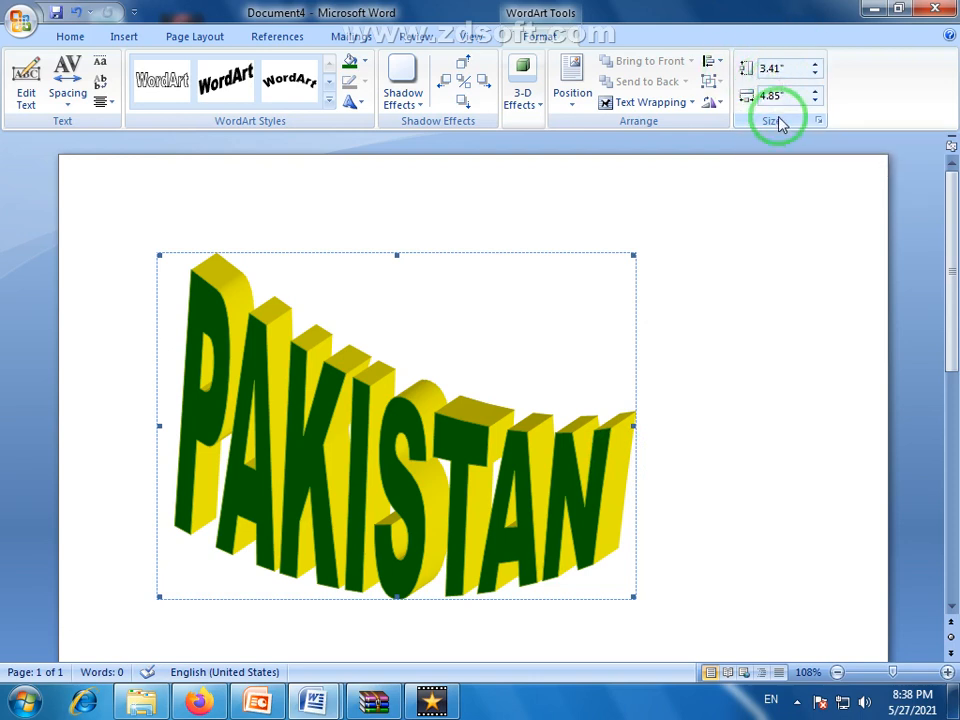
left_click(346, 421)
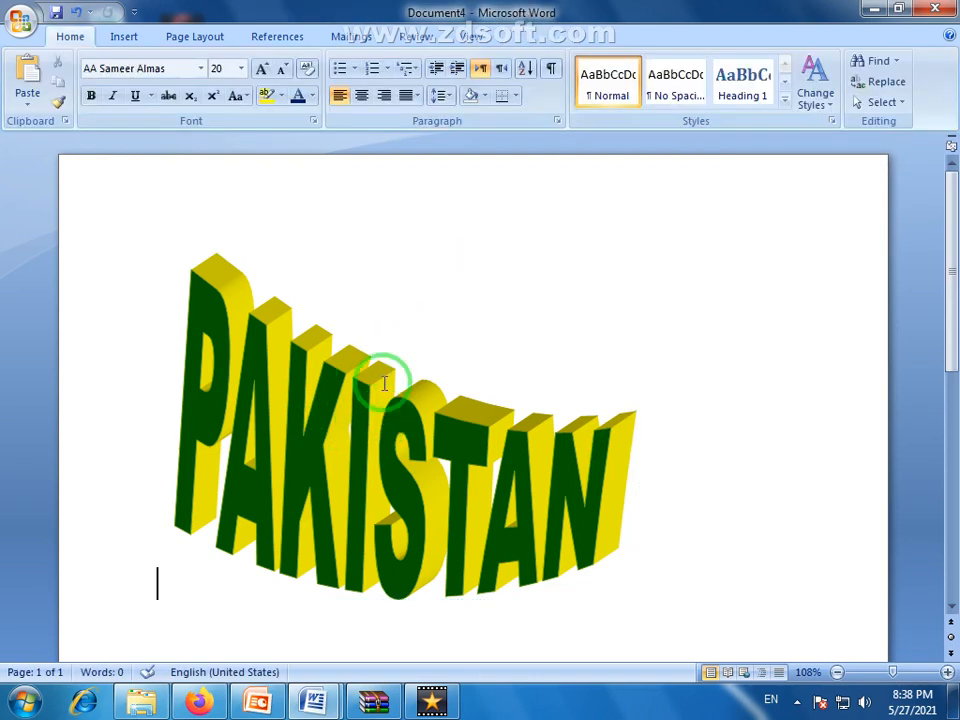
left_click(236, 355)
left_click(720, 326)
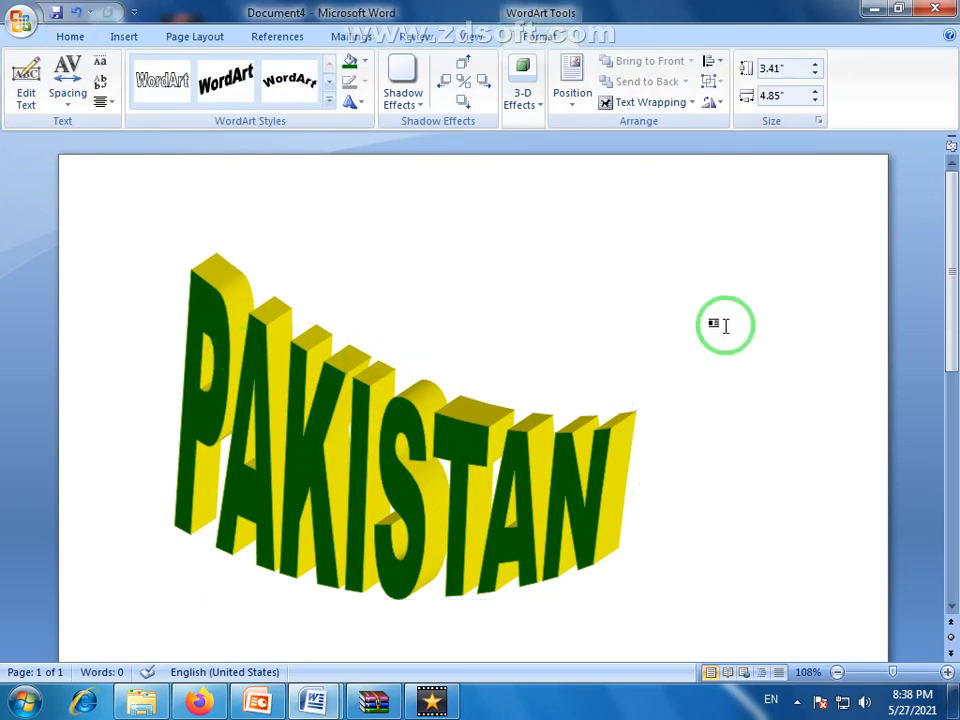
Stretch the PAKISTAN WordArt's right side out close to the page's right edge, and raise its lower edge to make it shorter
left_click(124, 37)
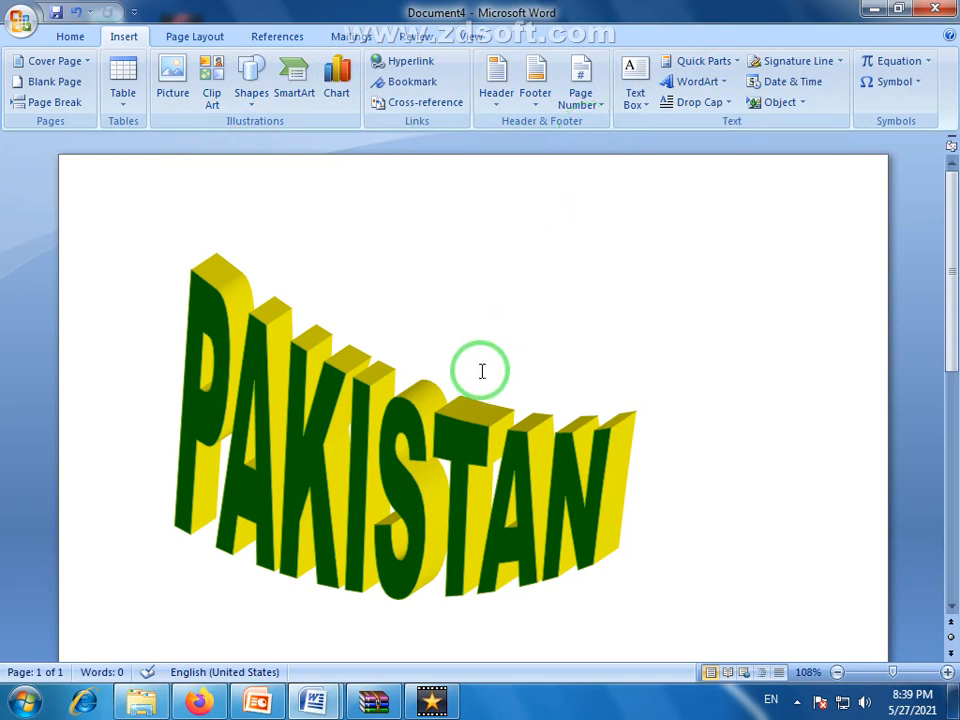
left_click(450, 443)
left_click_drag(634, 428, 812, 422)
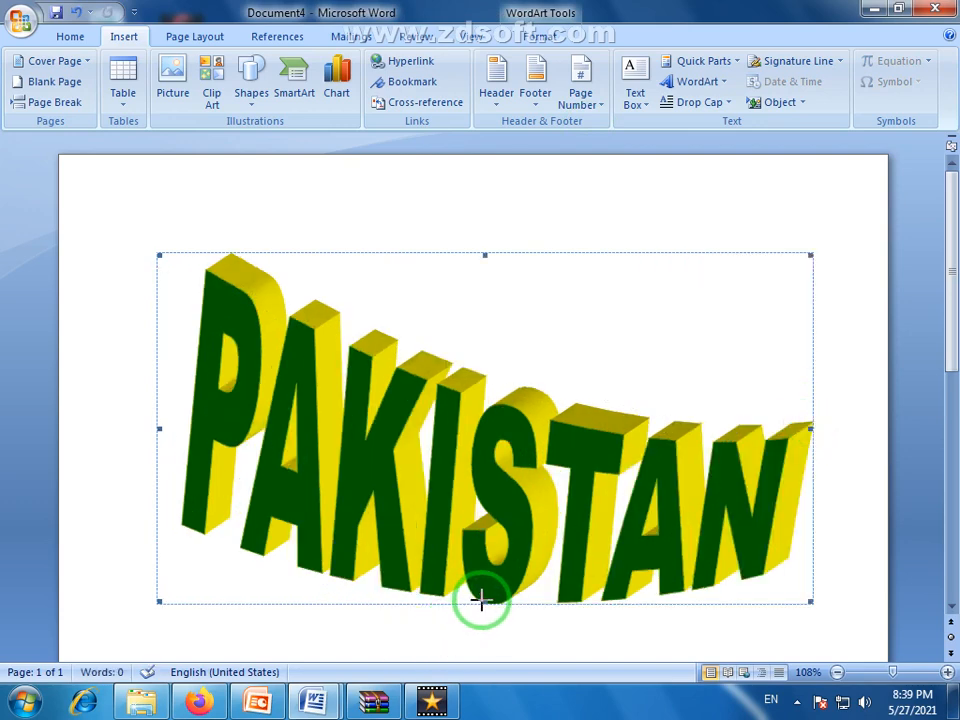
left_click_drag(481, 600, 489, 525)
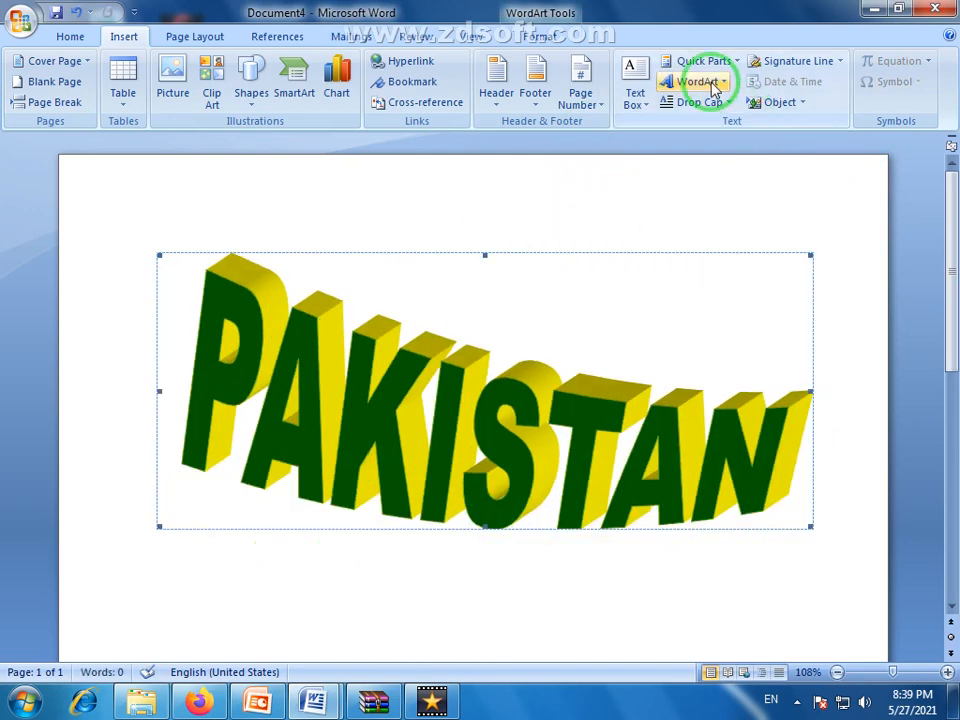